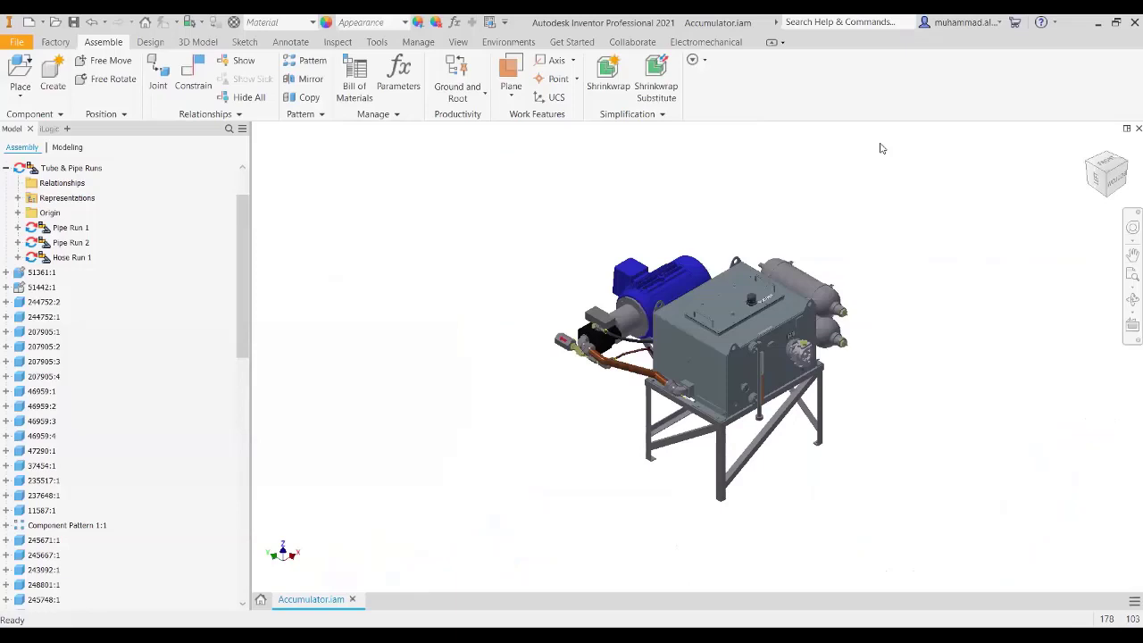
# Start a new tube and pipe run to review its proposed file name and location, and leave without creating it
pyautogui.click(355, 600)
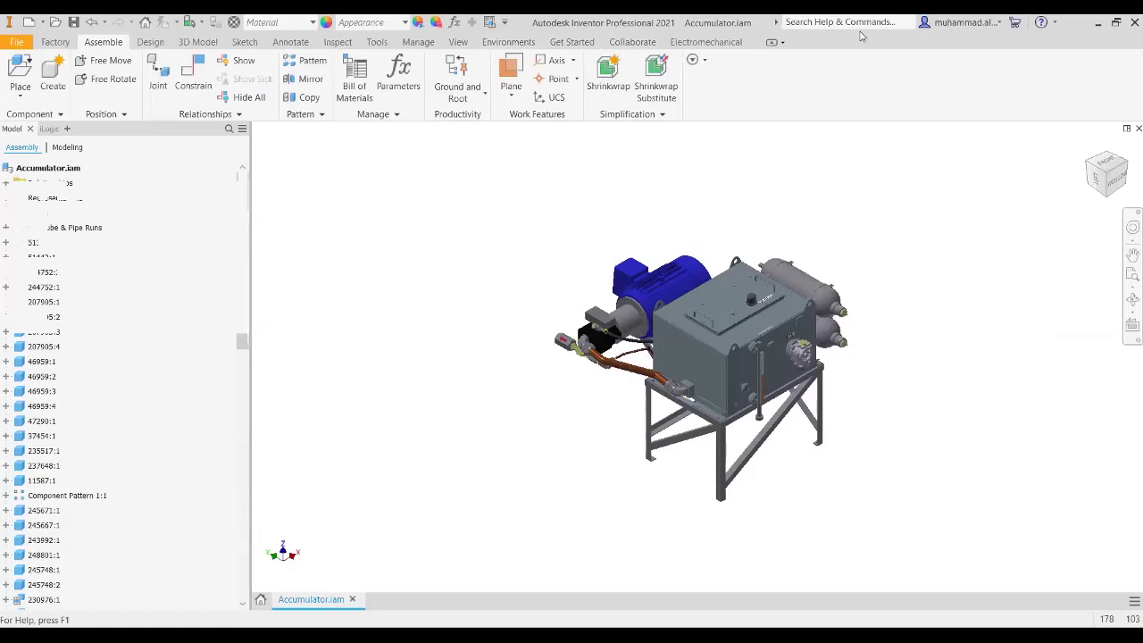
pyautogui.click(508, 42)
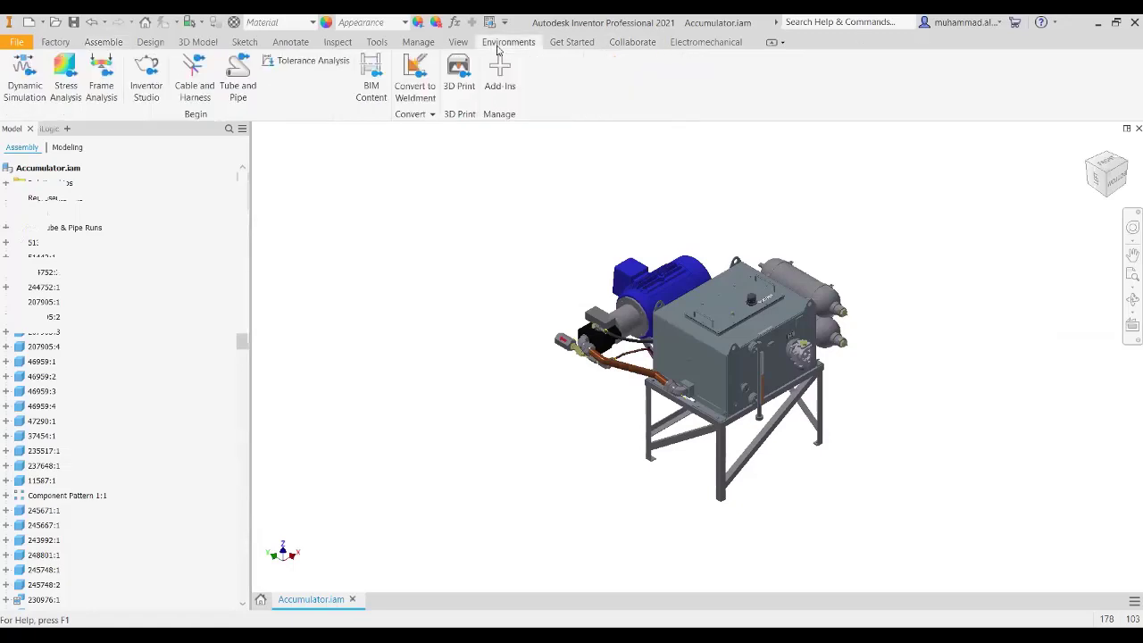
pyautogui.click(234, 71)
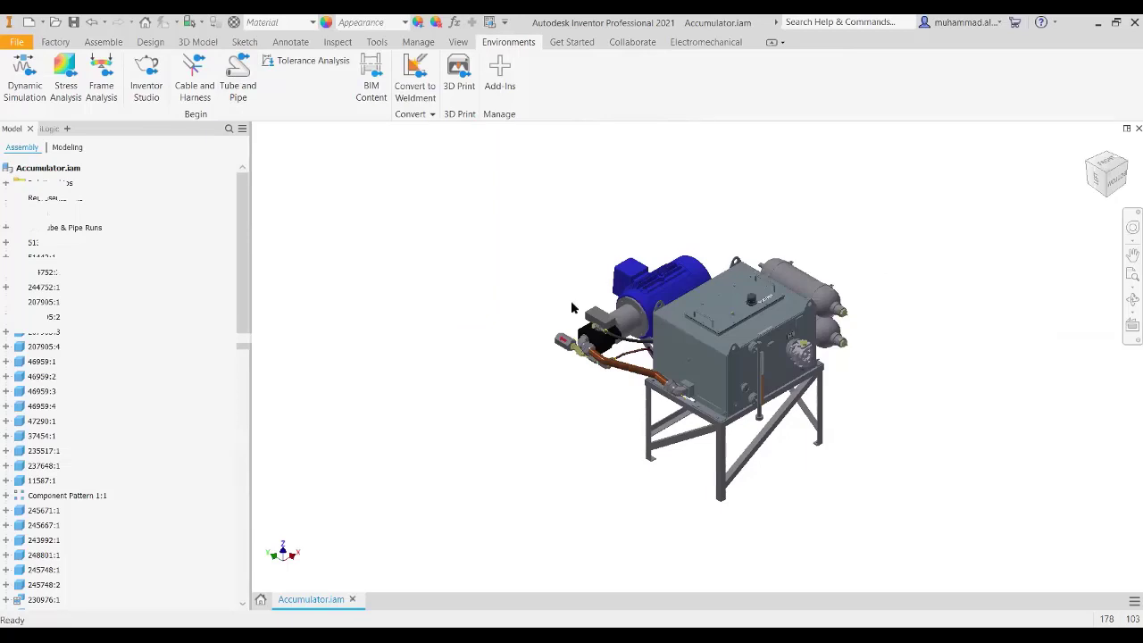
pyautogui.click(237, 79)
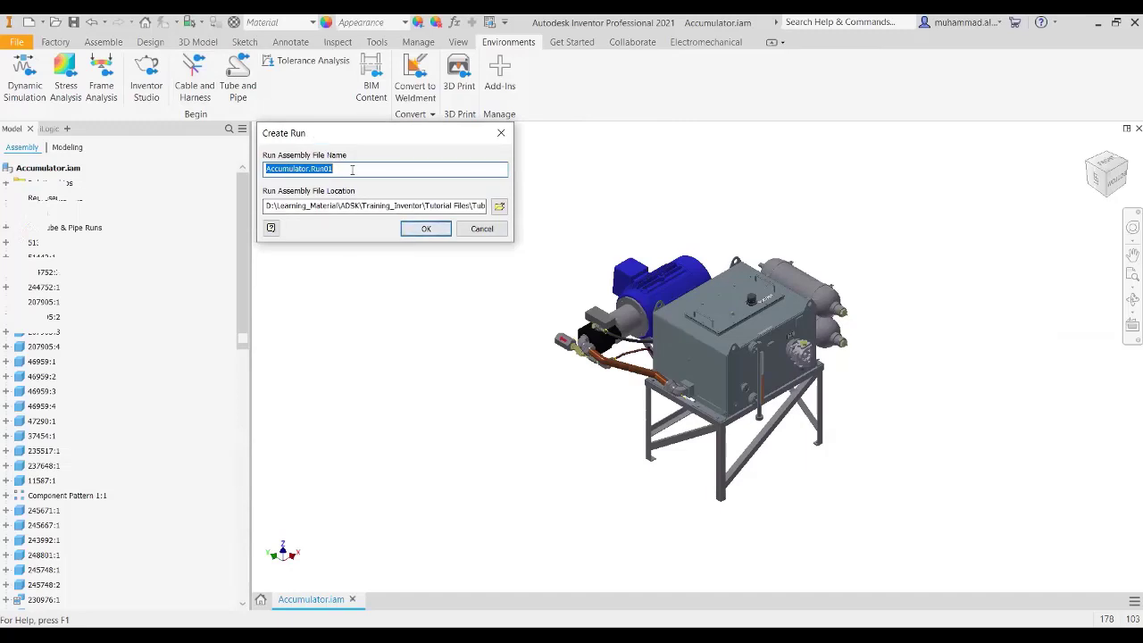
pyautogui.click(266, 205)
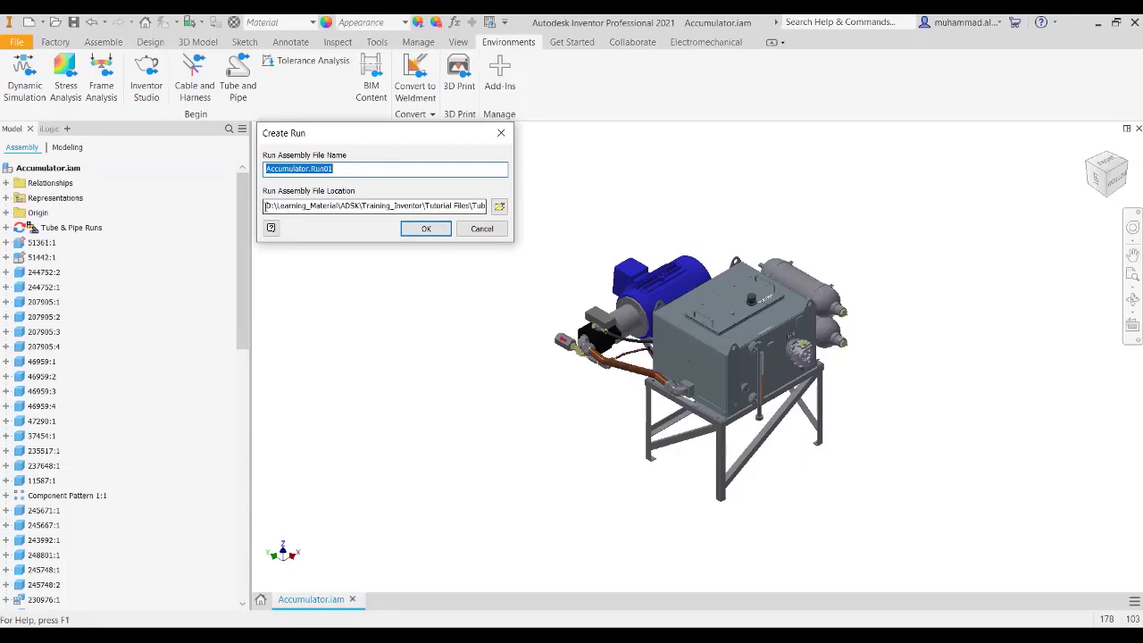
pyautogui.moveTo(266, 205); pyautogui.dragTo(526, 208)
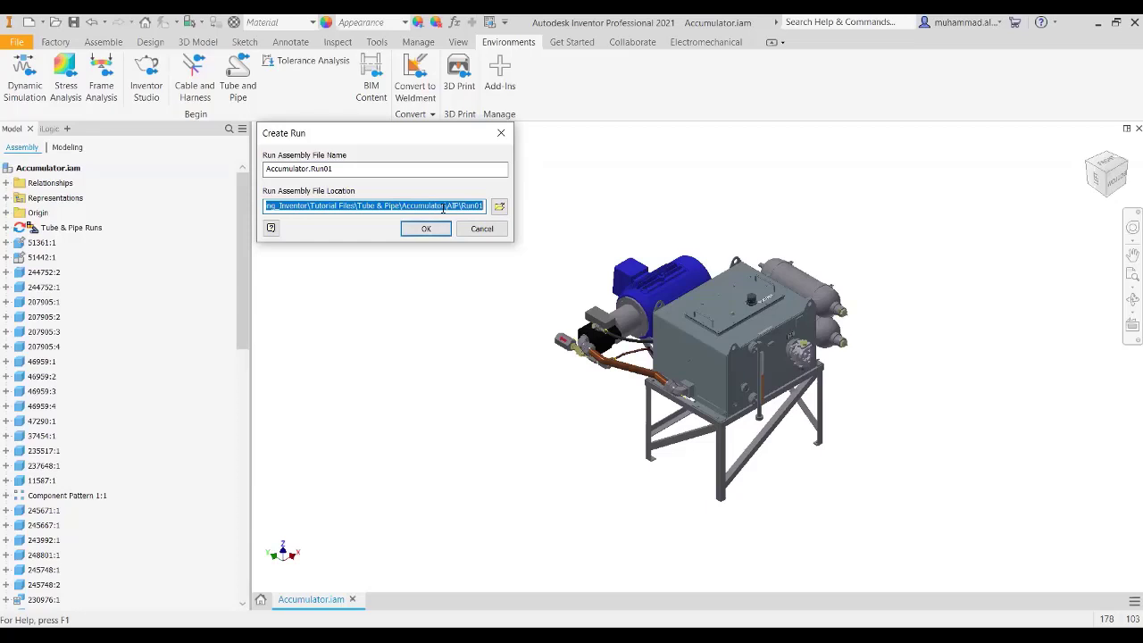
pyautogui.click(311, 168)
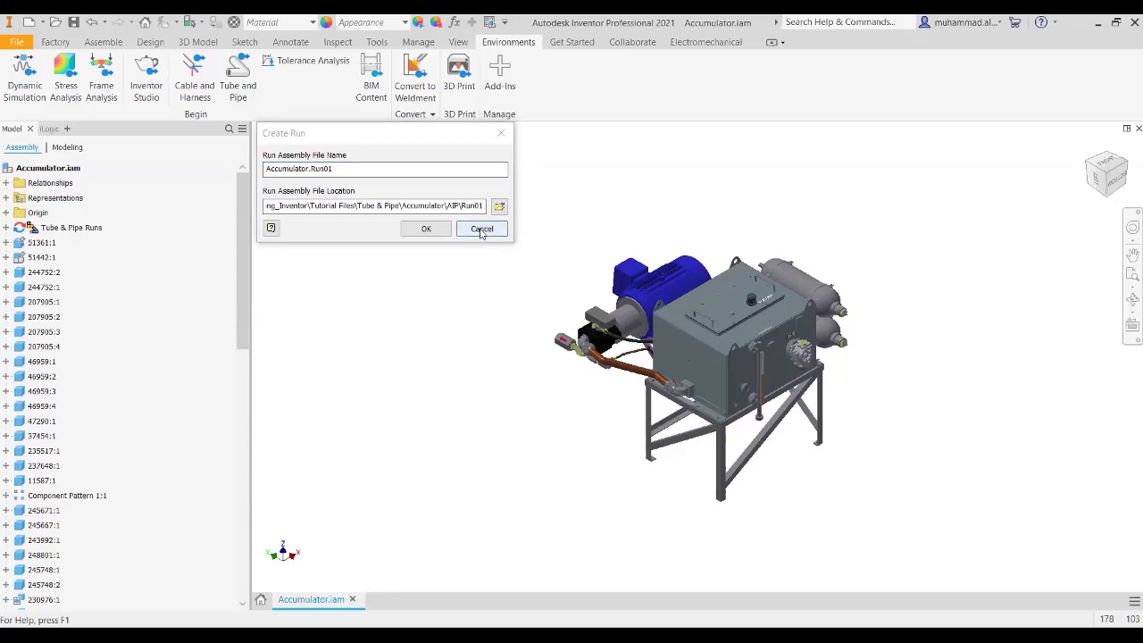
# Open the existing Tube & Pipe Runs assembly for editing and look through the available pipe styles
pyautogui.click(89, 229)
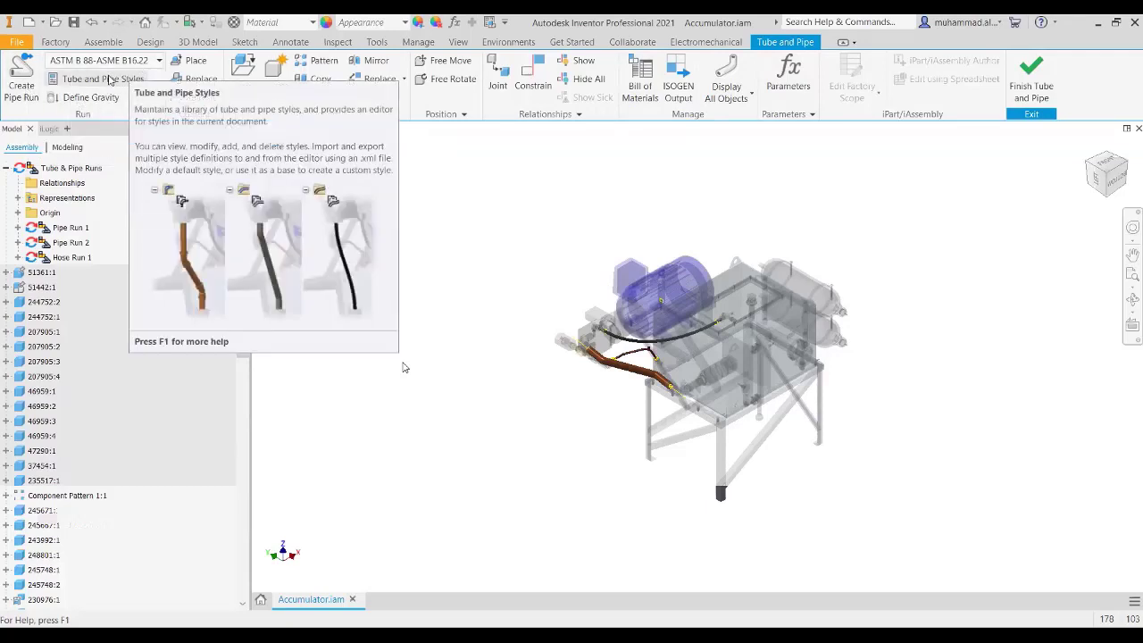
pyautogui.click(159, 60)
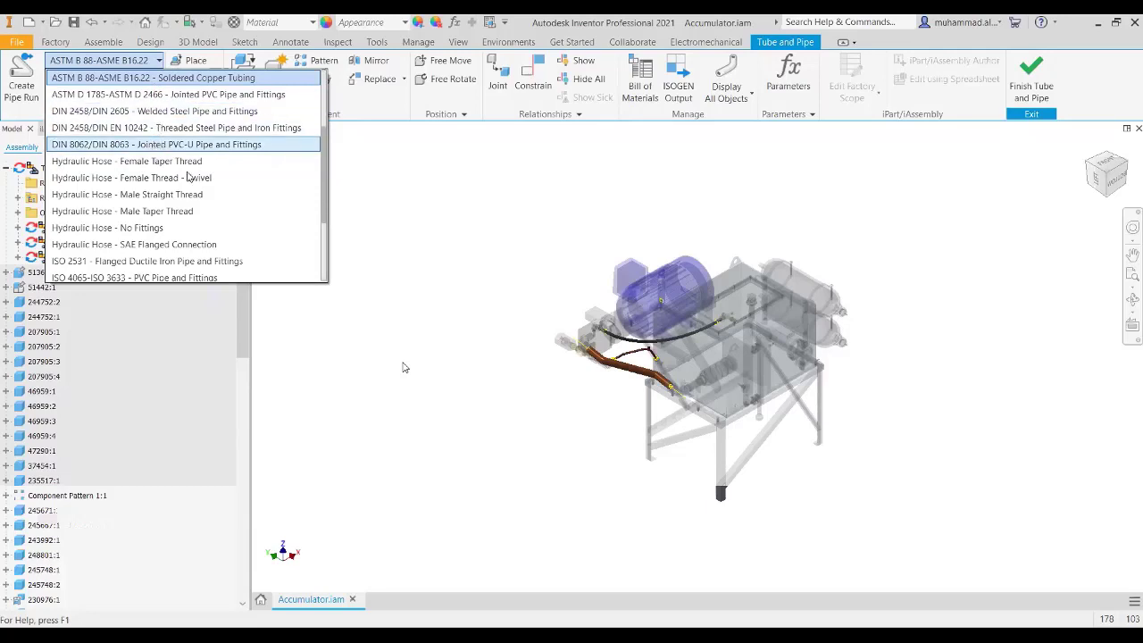
pyautogui.click(387, 220)
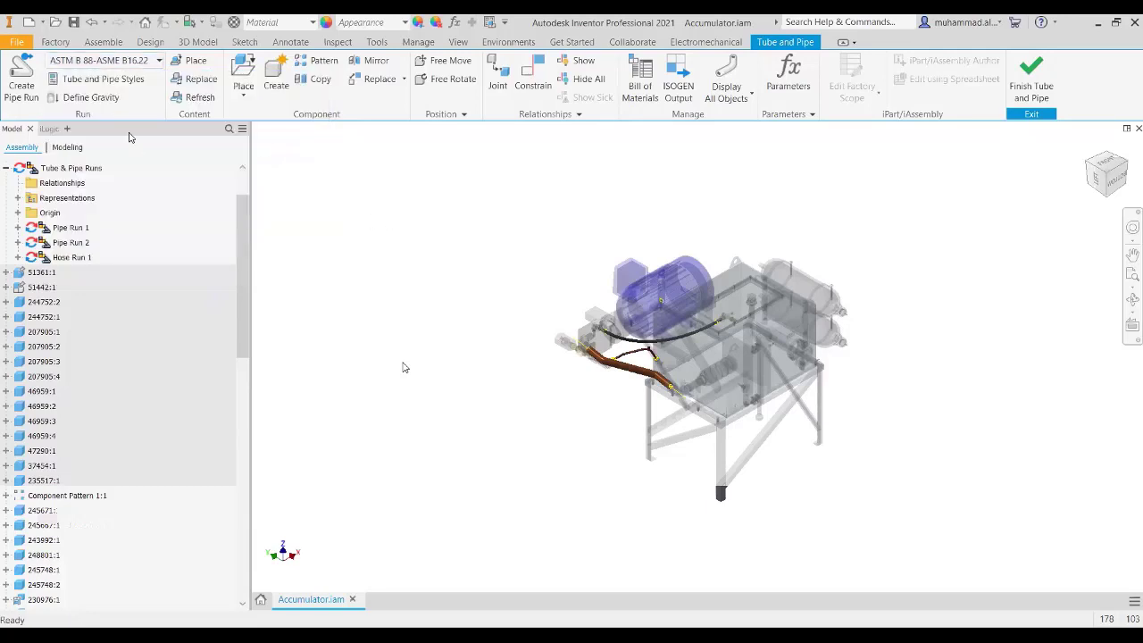
# Open the Tube & Pipe Styles editor, list the Rigid Pipe with Fittings styles and enlarge the dialog to show their full names
pyautogui.click(113, 83)
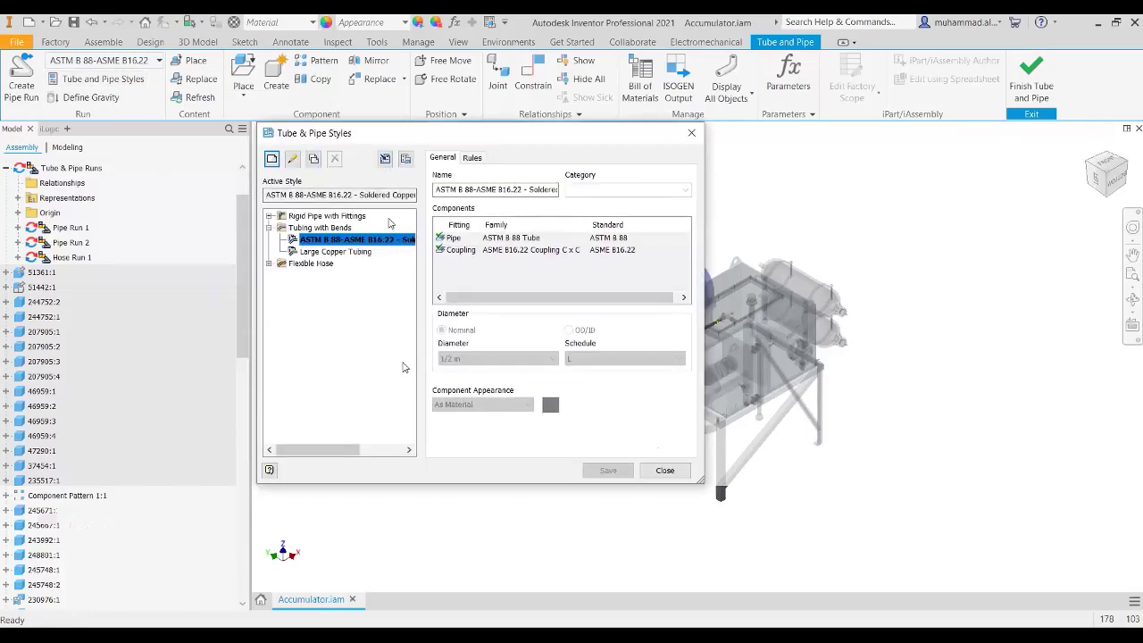
pyautogui.click(269, 227)
pyautogui.click(268, 216)
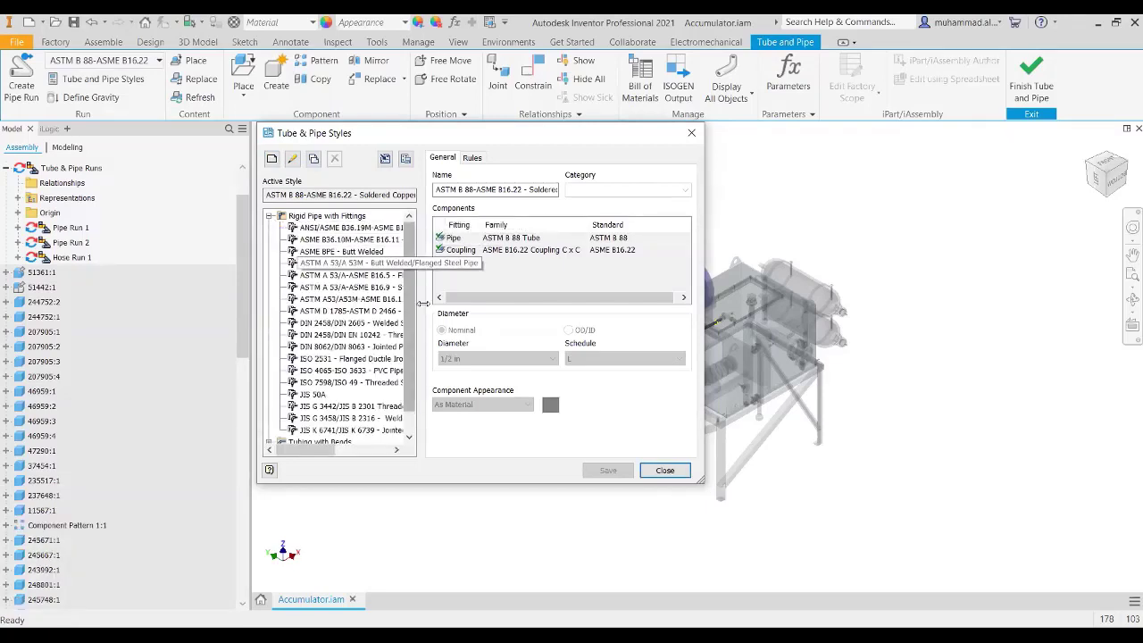
pyautogui.moveTo(422, 304); pyautogui.dragTo(574, 453)
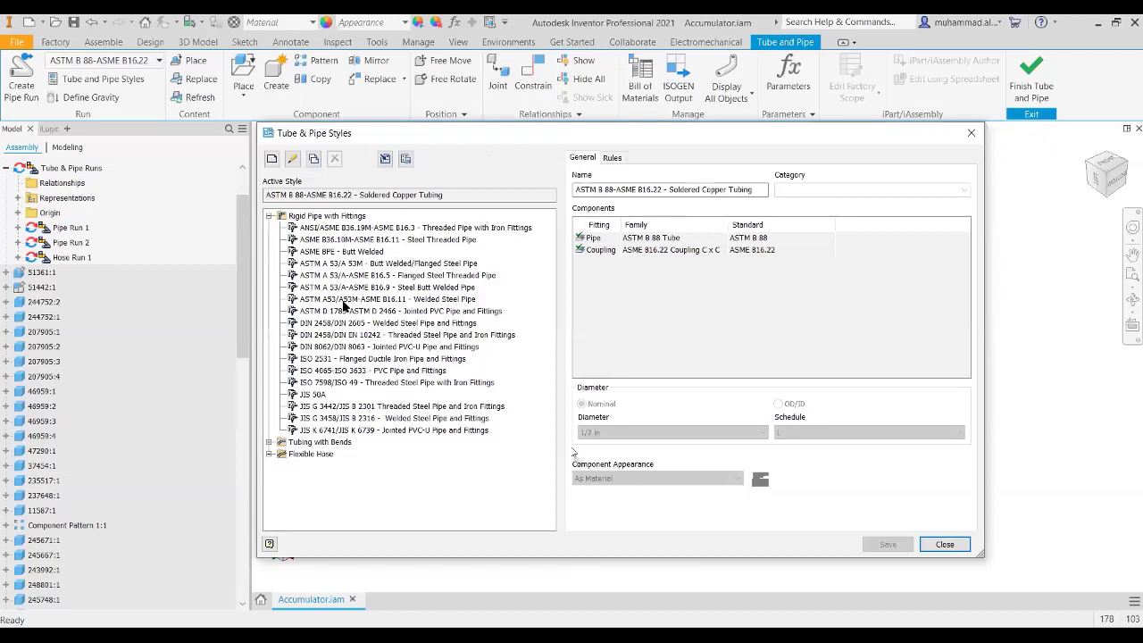
# Examine the components of several rigid pipe styles, including ASME BPE, ISO 7598/ISO 49, JIS K 6741/JIS K 6739 and DIN 2458/DIN EN 10242
pyautogui.click(360, 253)
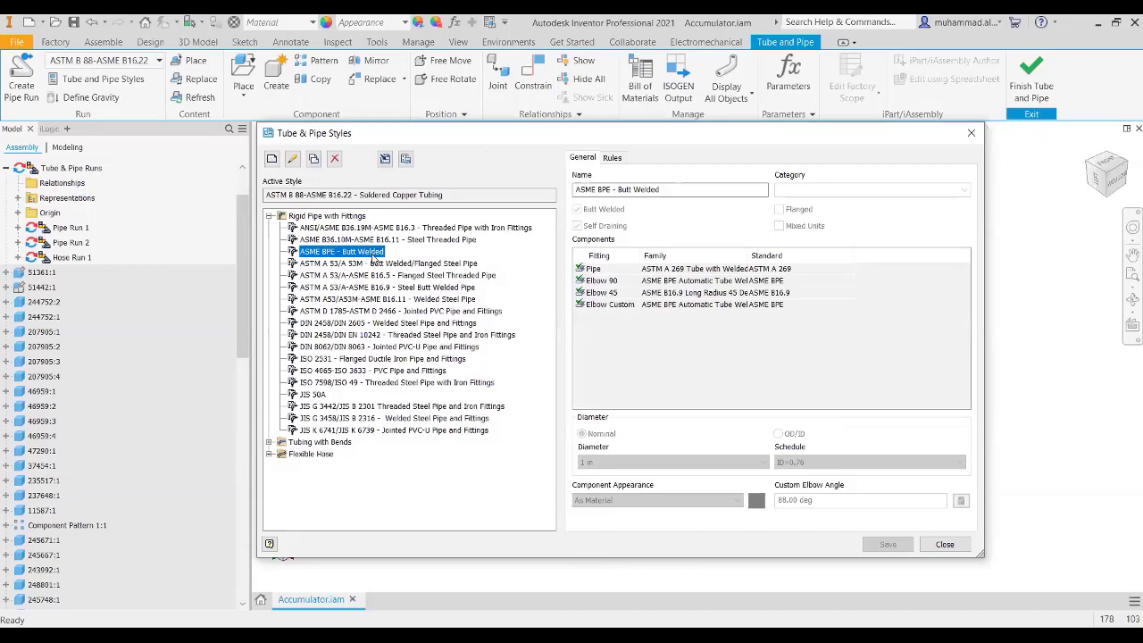
pyautogui.click(413, 382)
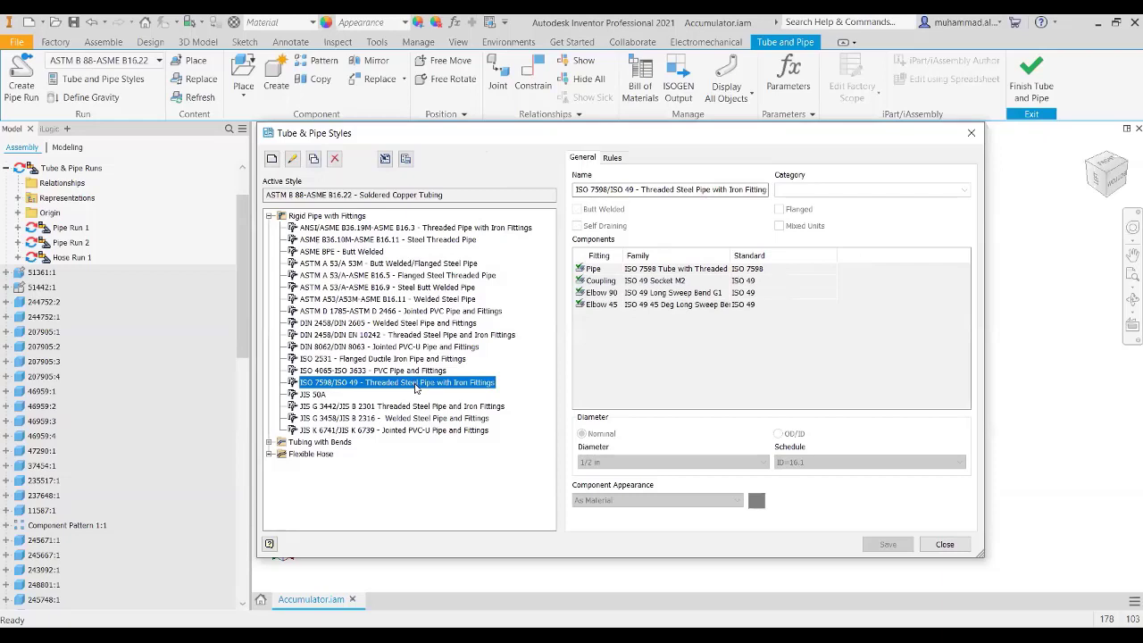
pyautogui.click(410, 432)
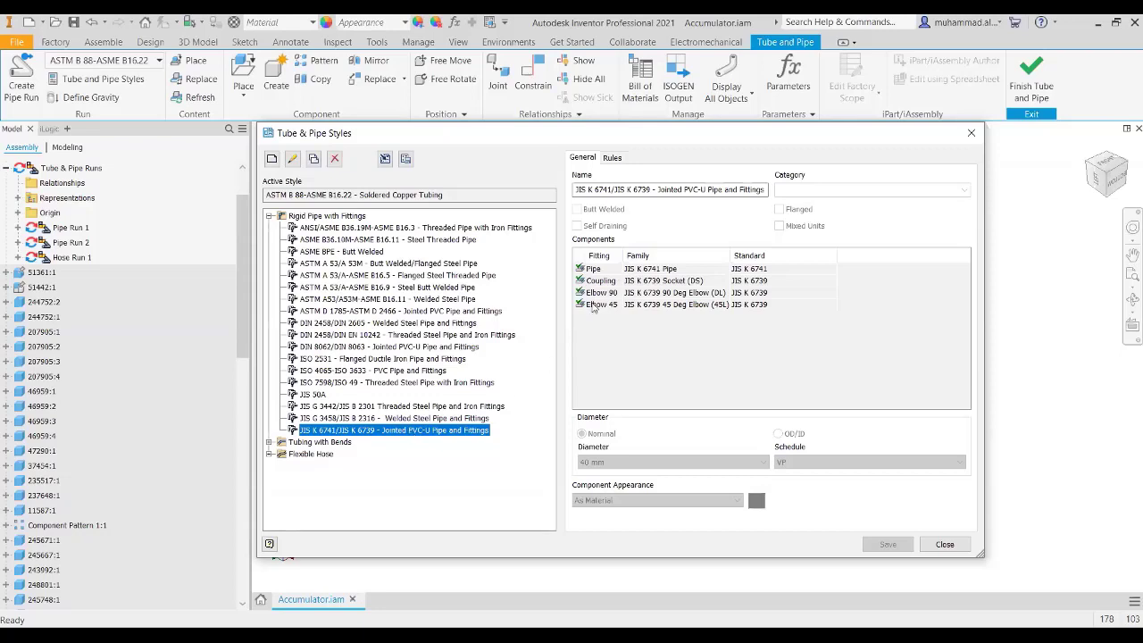
pyautogui.moveTo(596, 282)
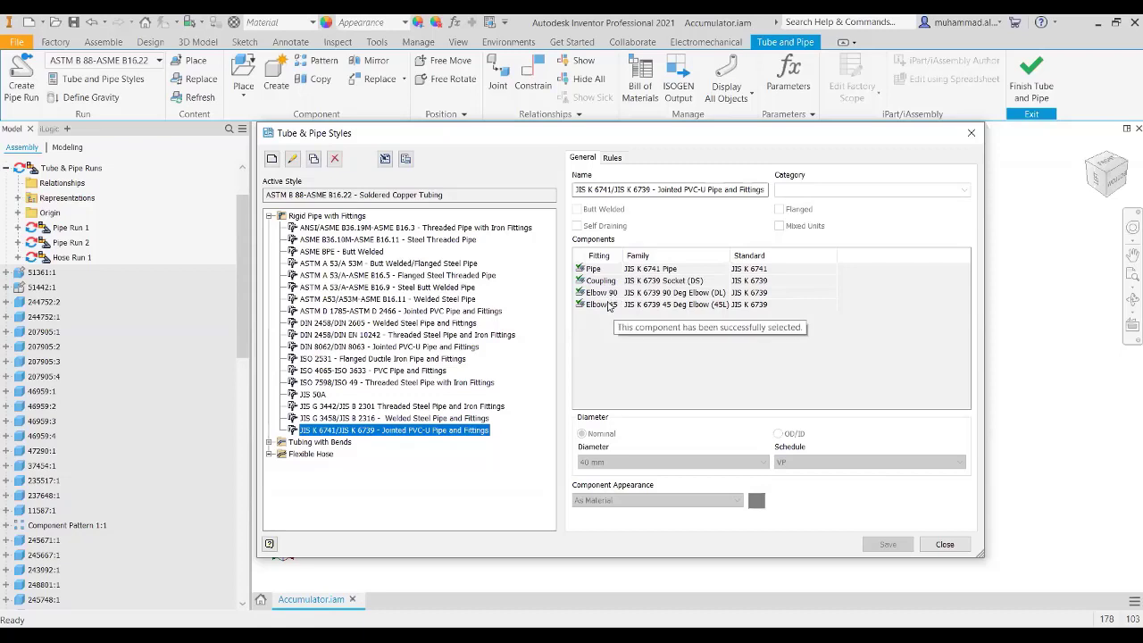
pyautogui.click(415, 381)
pyautogui.click(416, 370)
pyautogui.click(417, 335)
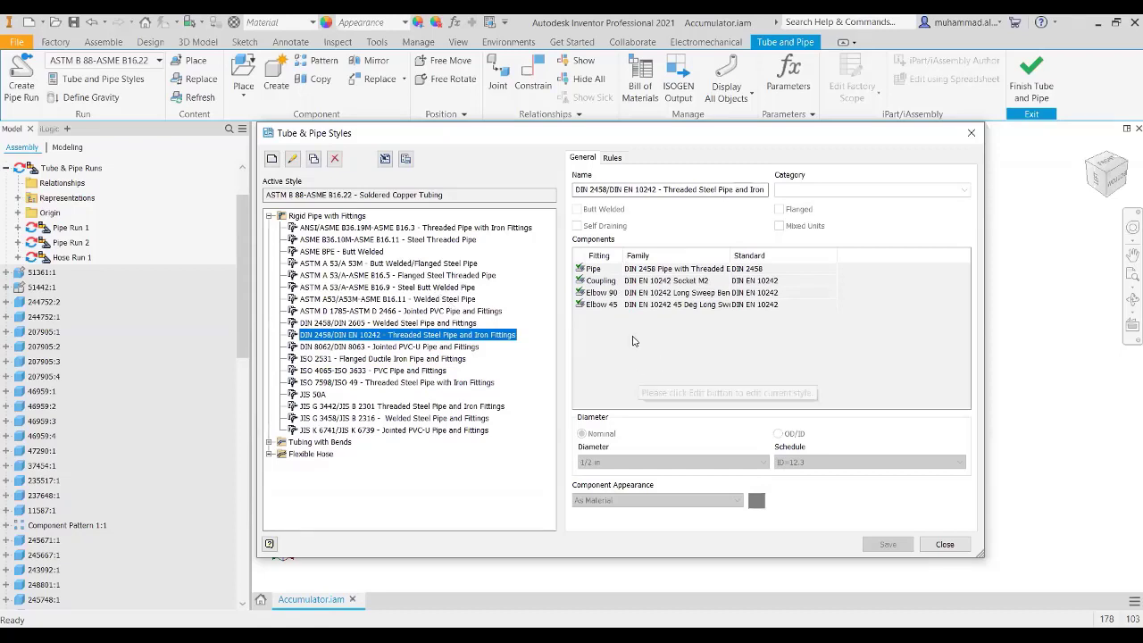
pyautogui.click(719, 282)
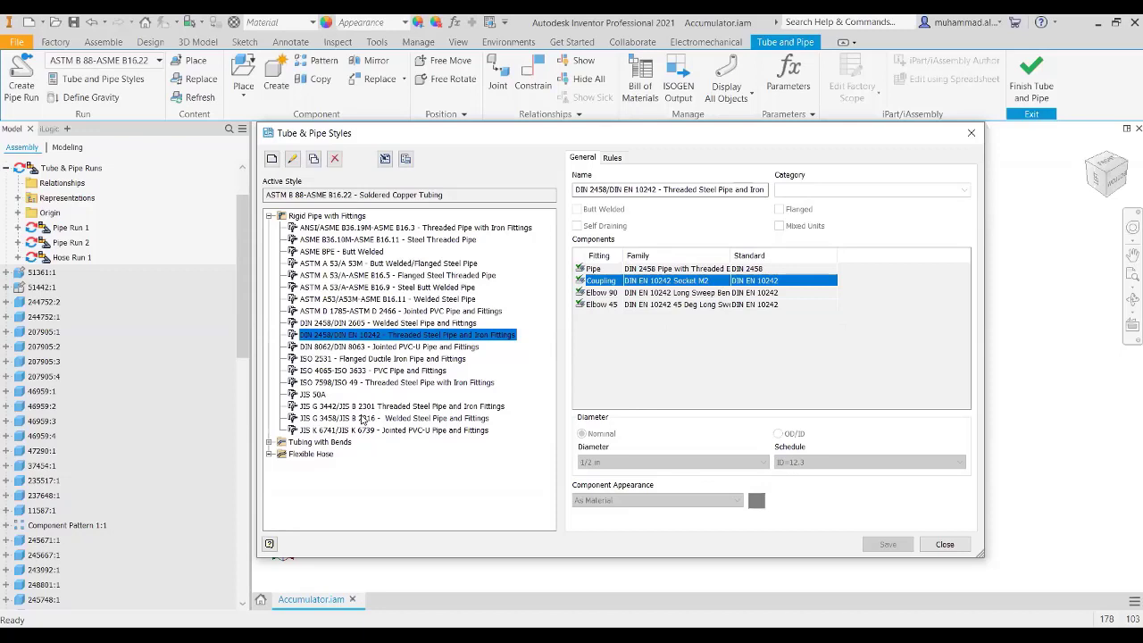
pyautogui.click(351, 256)
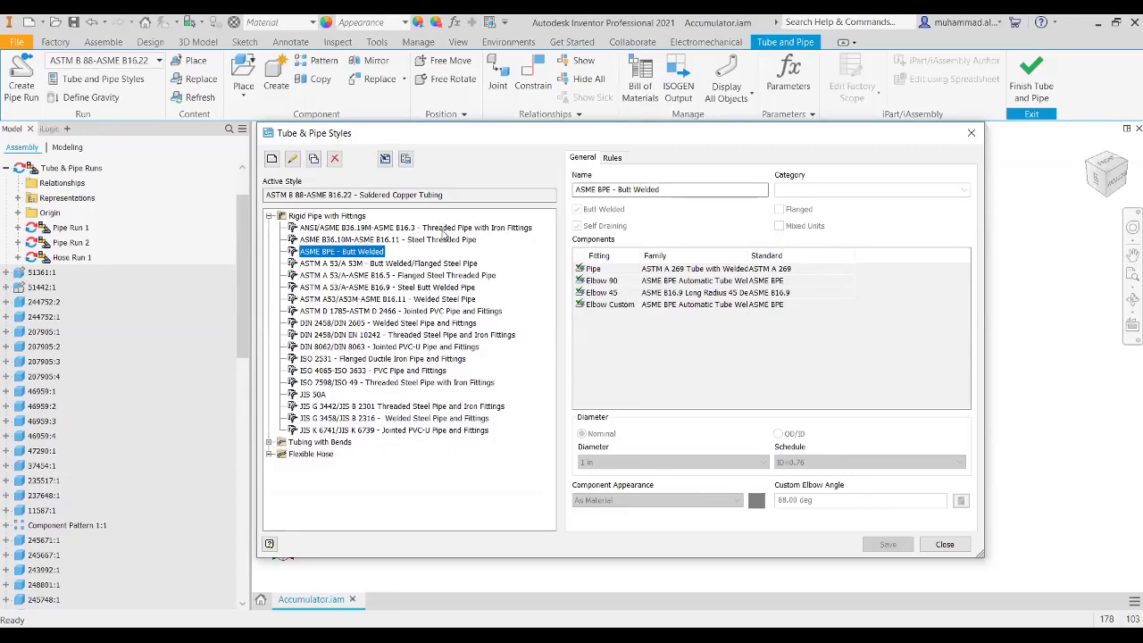
# Copy the JIS G 3442/JIS B 2301 Threaded Steel Pipe and Iron Fittings style and make the copy editable
pyautogui.click(372, 407)
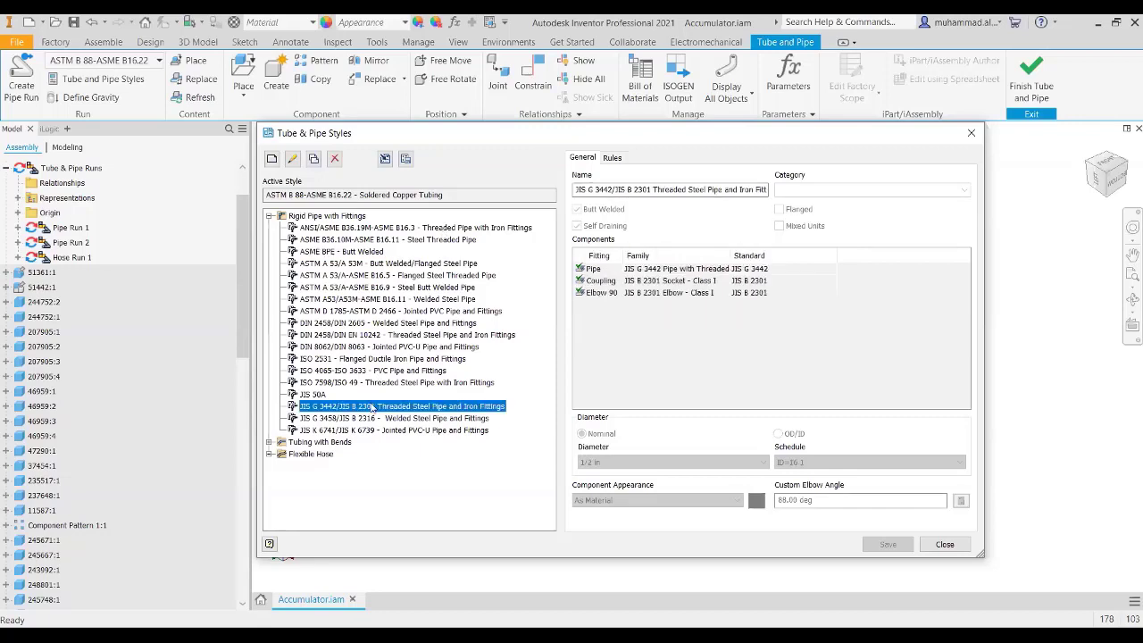
pyautogui.rightClick(373, 408)
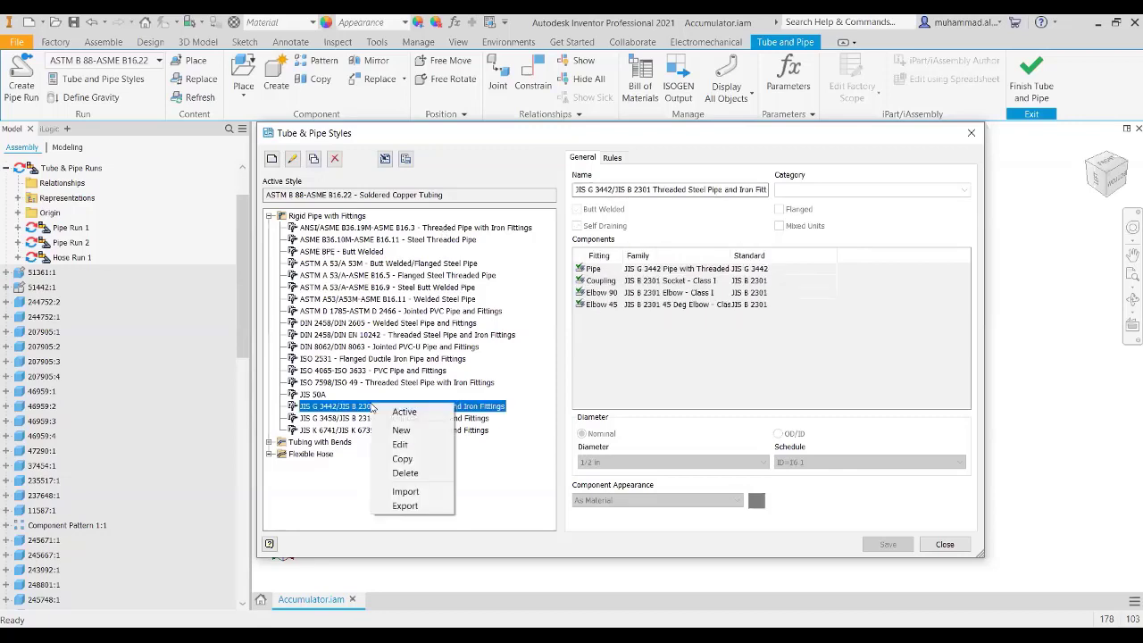
pyautogui.click(402, 459)
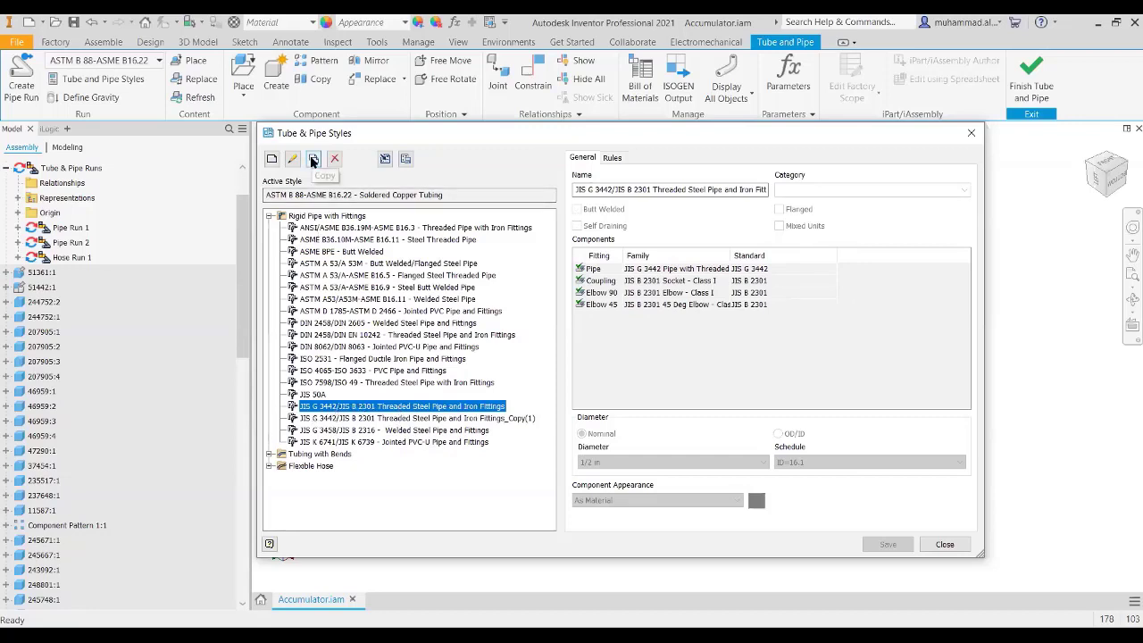
pyautogui.click(482, 419)
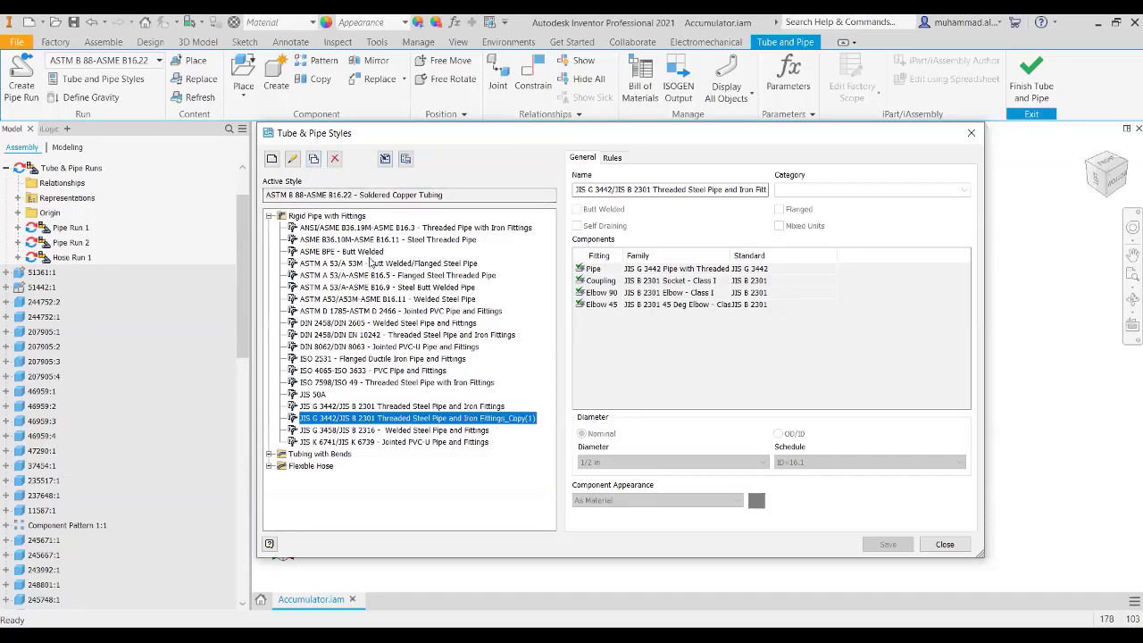
pyautogui.click(314, 159)
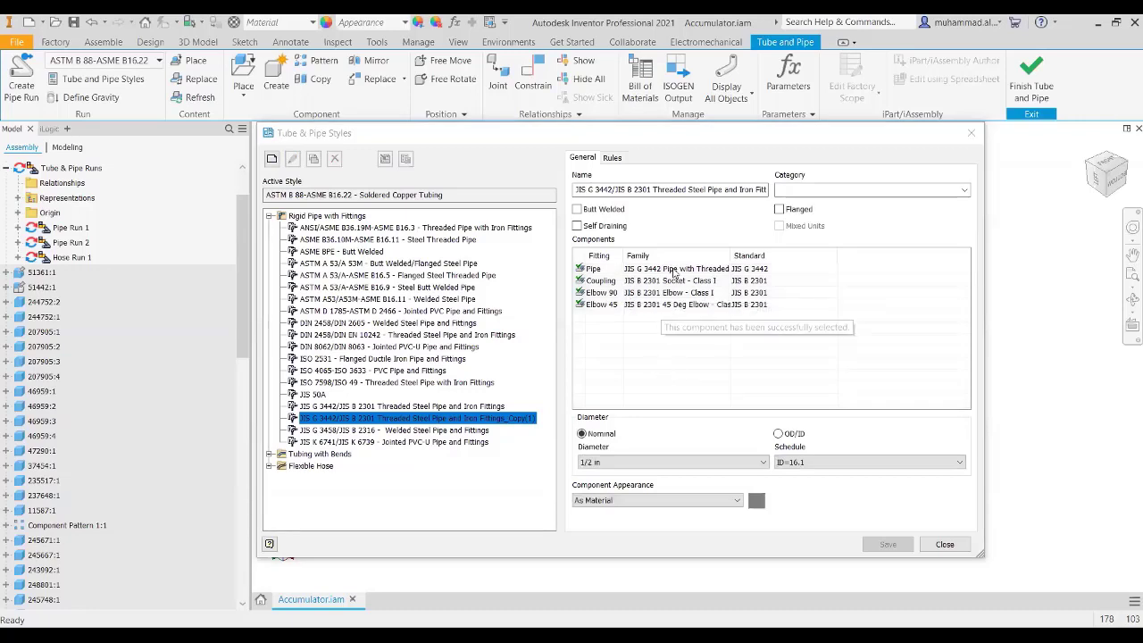
# Review the minimum and maximum segment length rules of the copied style
pyautogui.click(609, 158)
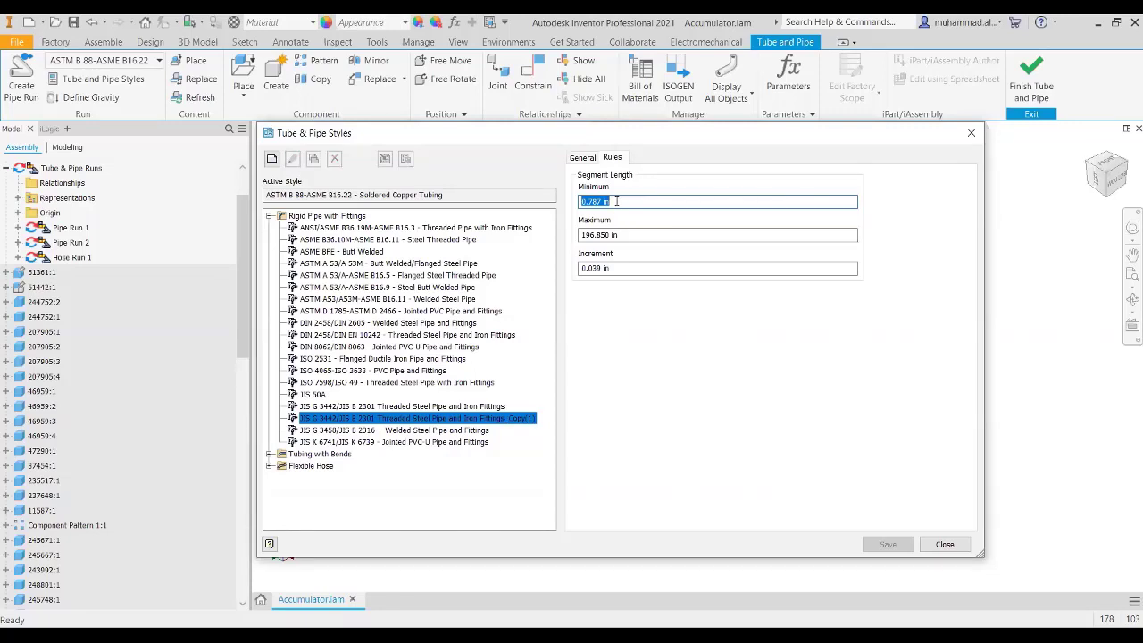
pyautogui.click(616, 201)
pyautogui.click(628, 235)
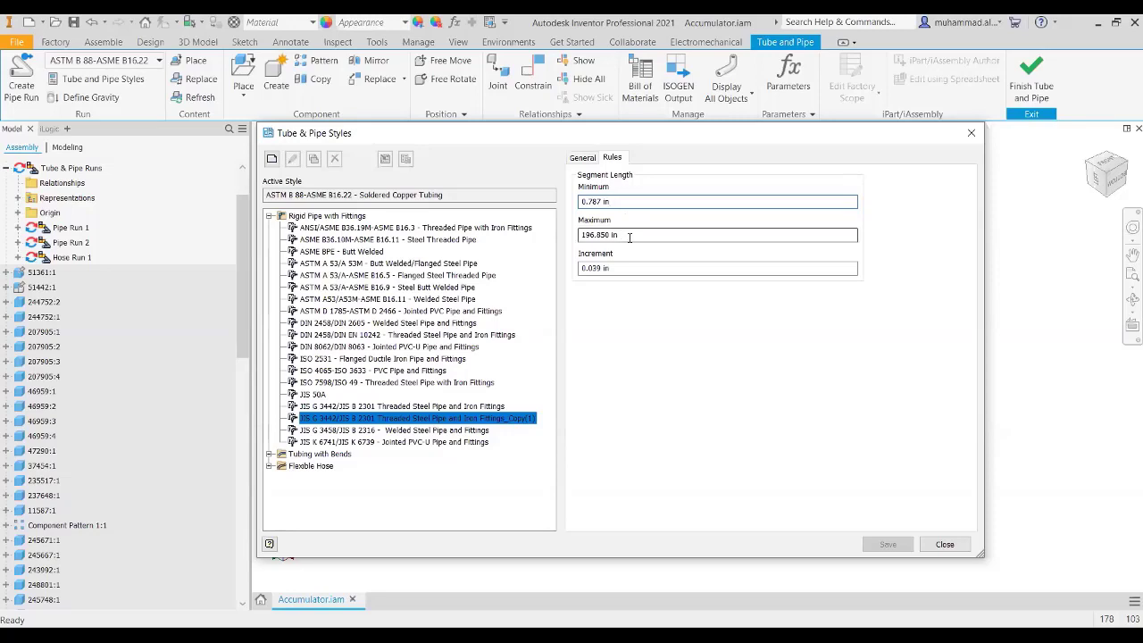
pyautogui.doubleClick(629, 235)
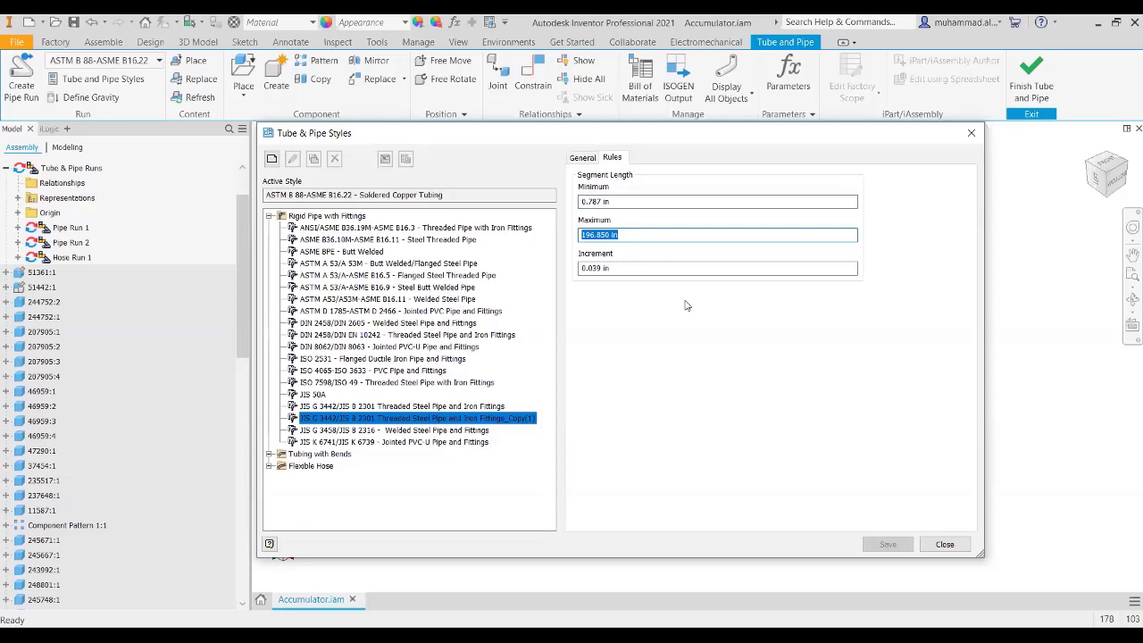
pyautogui.click(614, 202)
pyautogui.moveTo(614, 201); pyautogui.dragTo(580, 201)
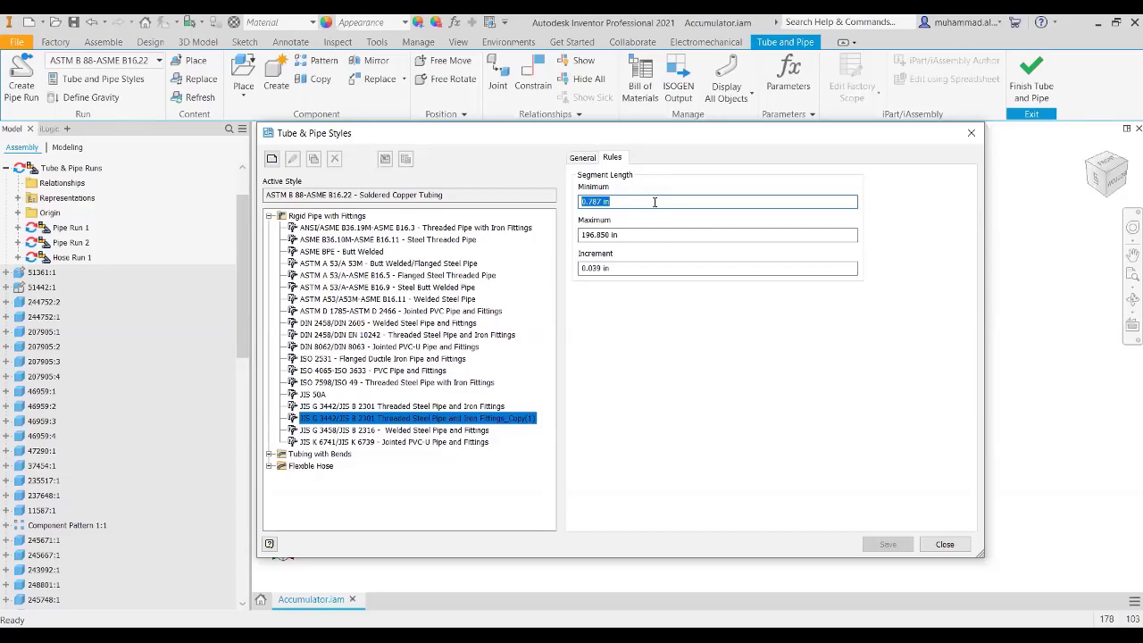
# Review the copied style's general settings, checking its coupling component and the category choices
pyautogui.click(584, 158)
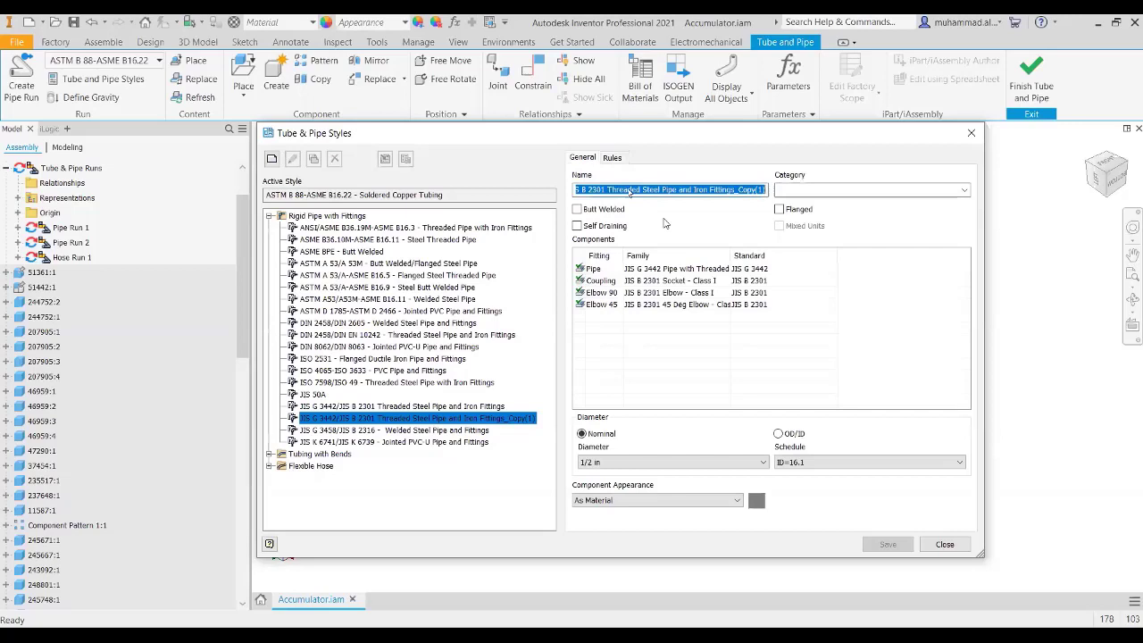
pyautogui.click(611, 284)
pyautogui.click(612, 284)
pyautogui.click(966, 190)
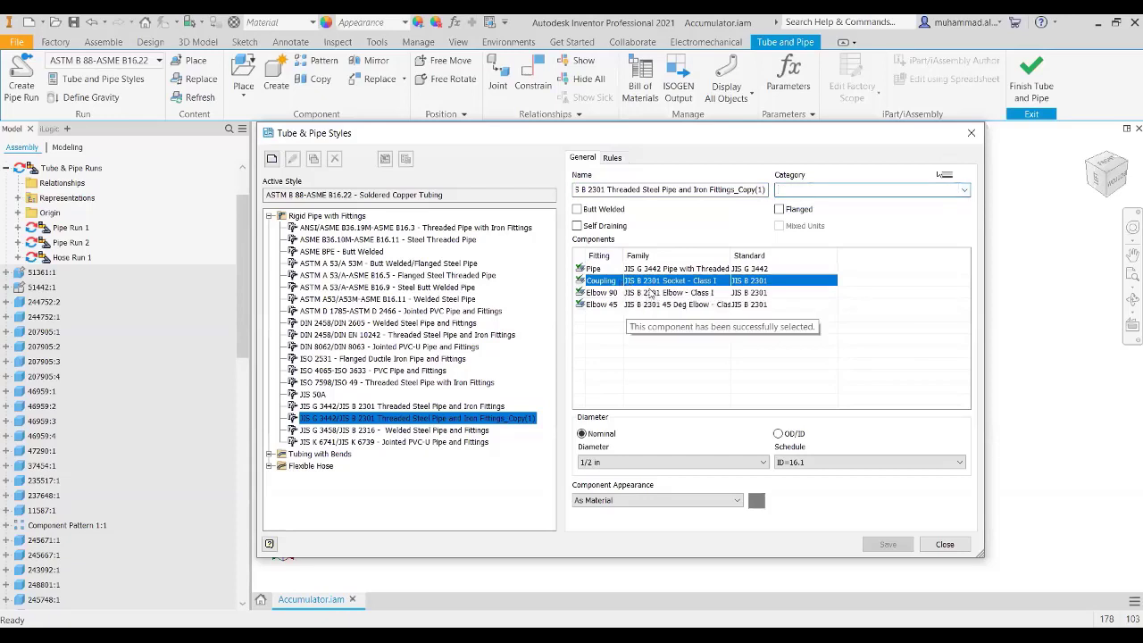
# Browse the library for alternatives to the copied style's Elbow 90 fitting and leave without choosing one
pyautogui.click(651, 292)
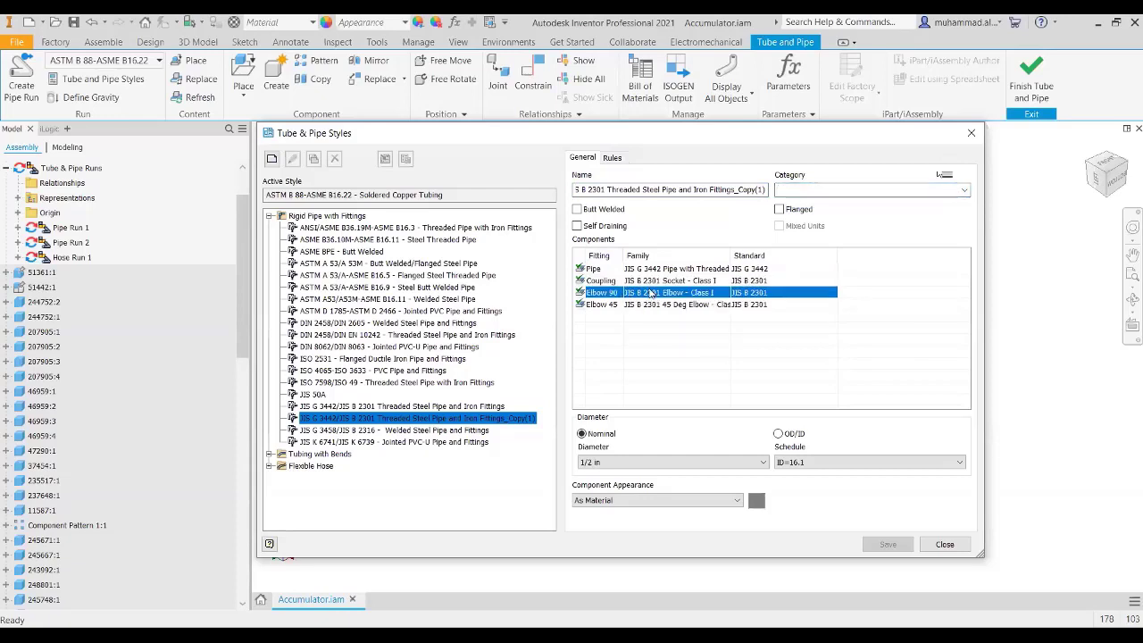
pyautogui.rightClick(598, 295)
pyautogui.click(626, 297)
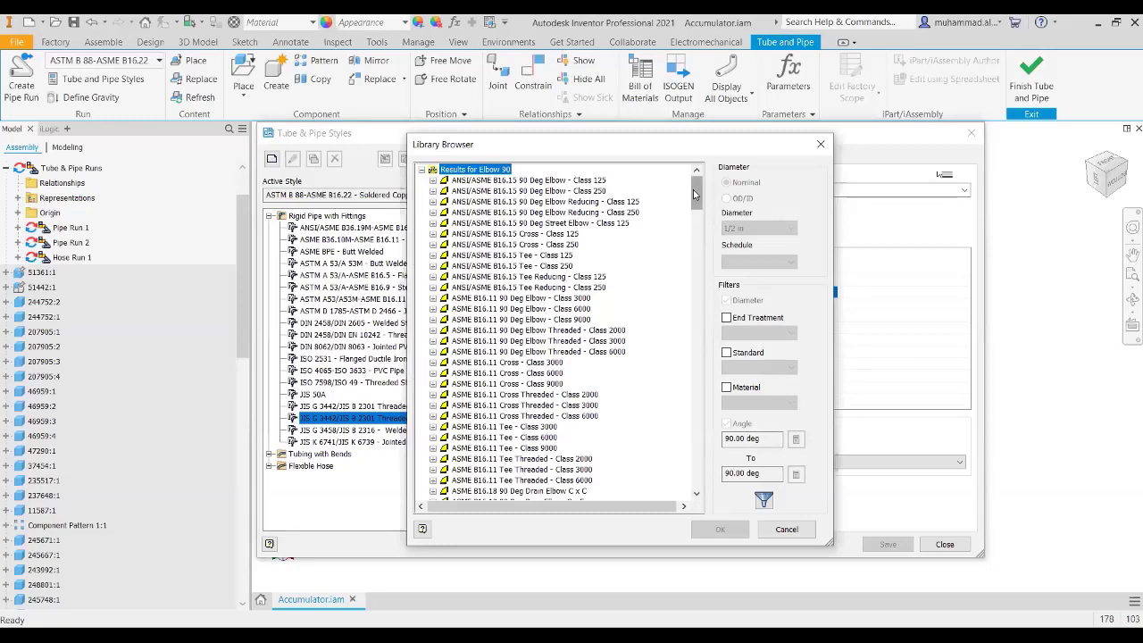
pyautogui.scroll(-10, 676, 277)
pyautogui.scroll(-10, 676, 276)
pyautogui.scroll(15, 676, 277)
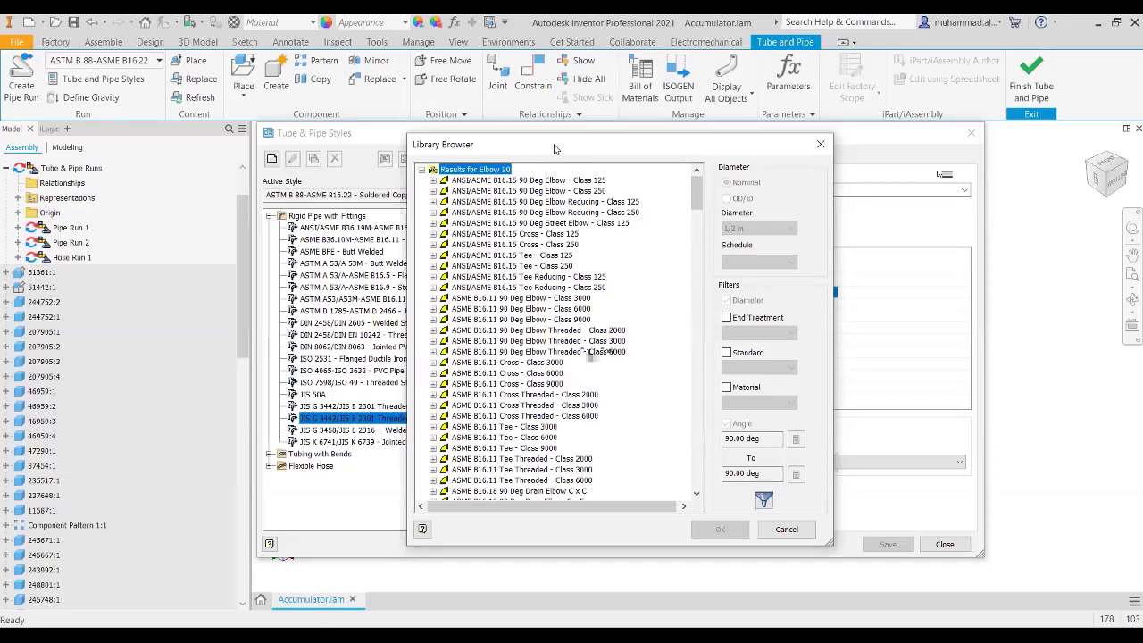
pyautogui.click(902, 268)
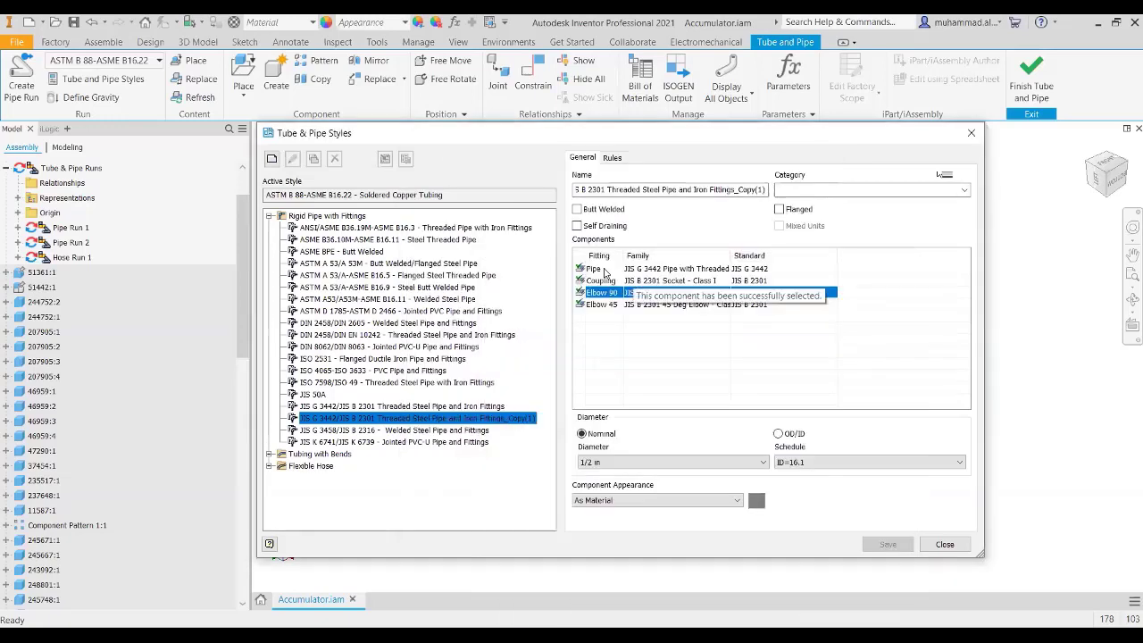
# Browse the library for alternatives to the copied style's pipe component, checking DIN 2458 Pipe with Threaded Ends, and leave without choosing one
pyautogui.click(624, 268)
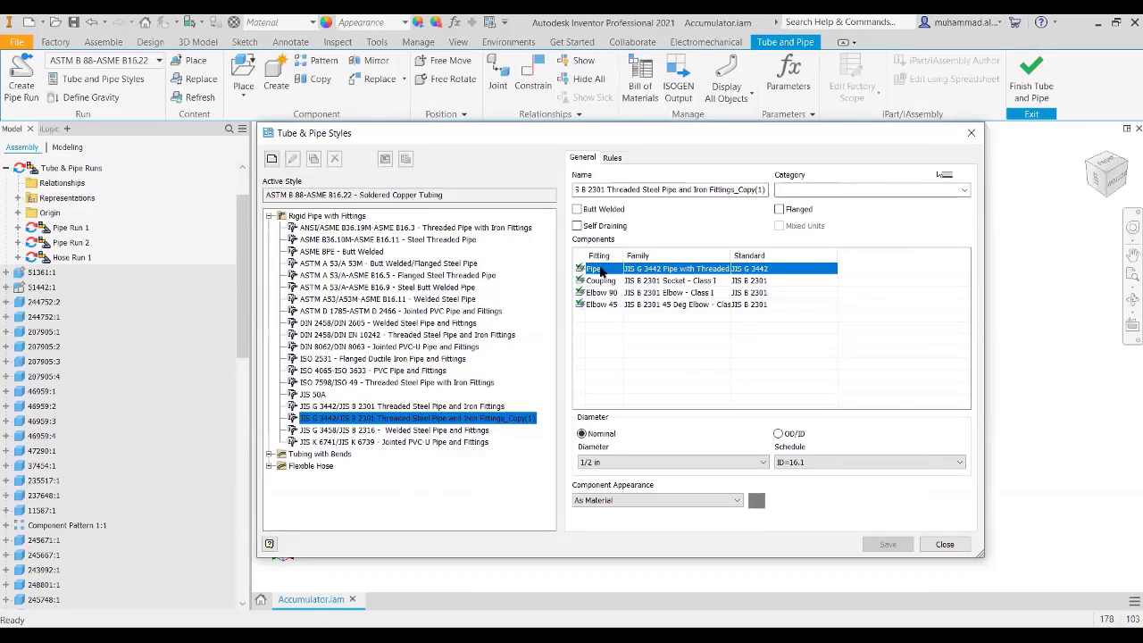
pyautogui.doubleClick(601, 269)
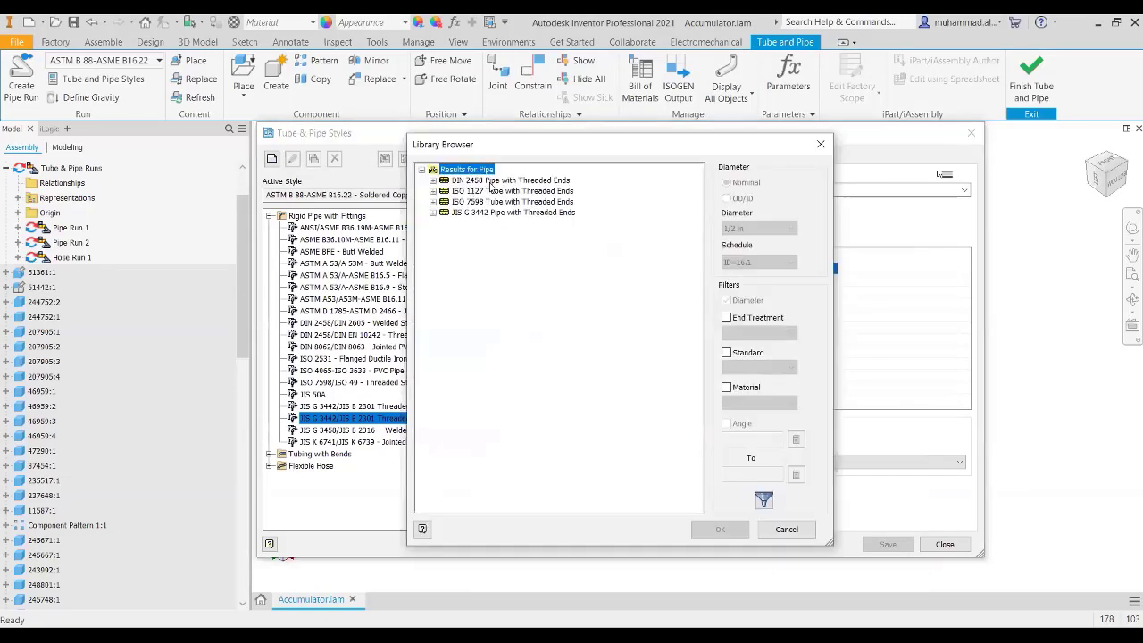
pyautogui.click(443, 183)
pyautogui.click(433, 182)
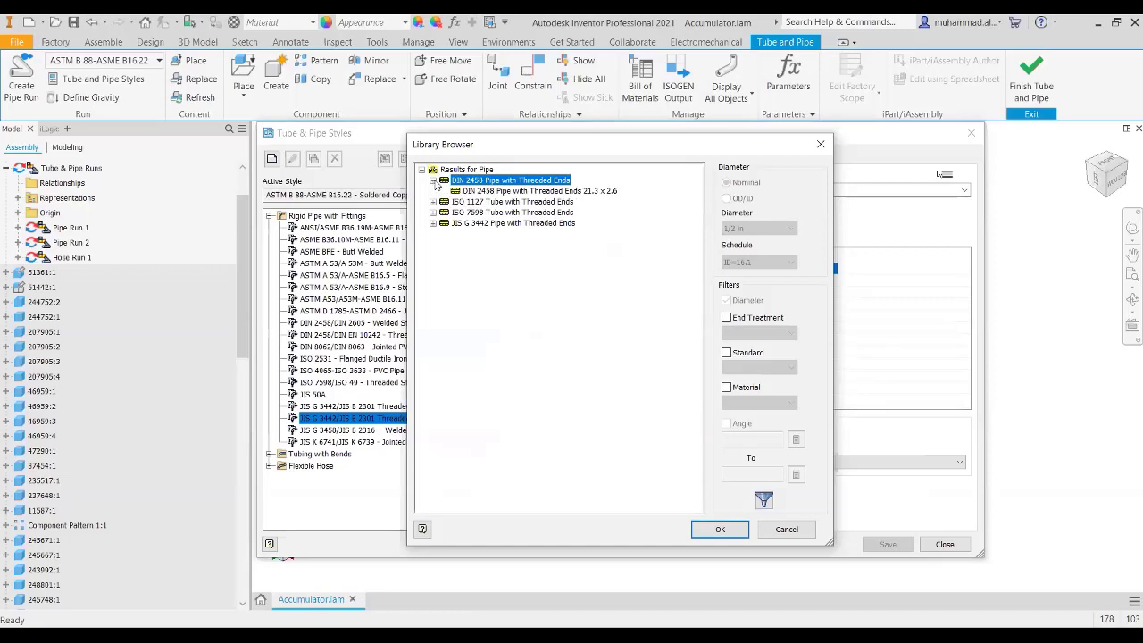
pyautogui.click(506, 191)
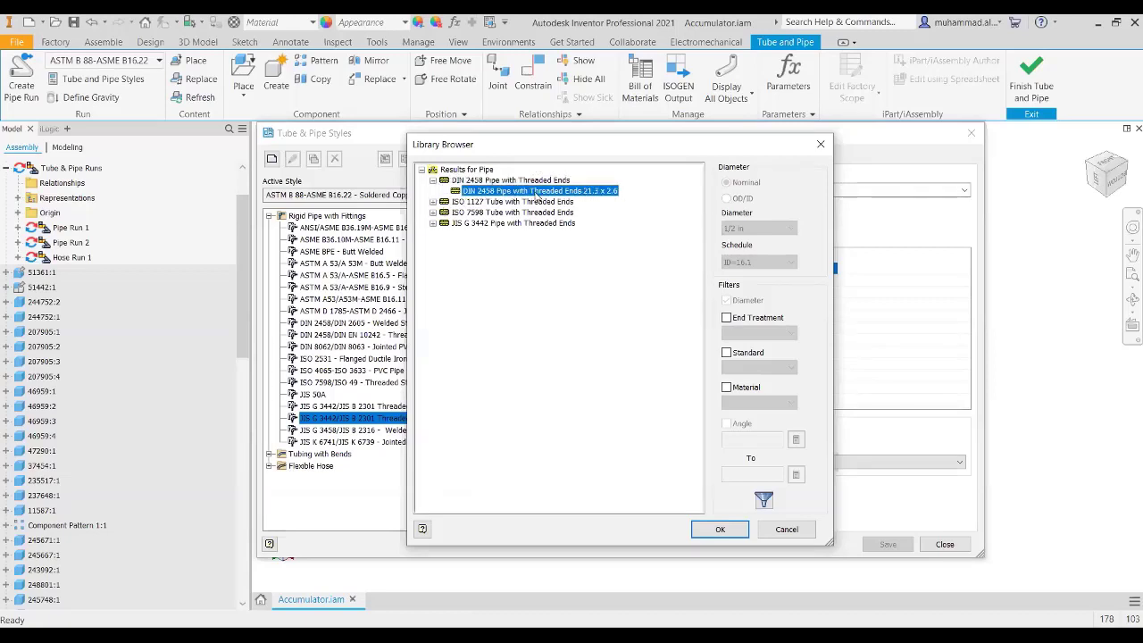
pyautogui.click(780, 528)
# Look through the library's ASME cross, tee and elbow entries offered for the Elbow 90 fitting and leave without choosing one
pyautogui.moveTo(597, 295); pyautogui.dragTo(607, 304)
pyautogui.doubleClick(607, 303)
pyautogui.scroll(-10, 625, 324)
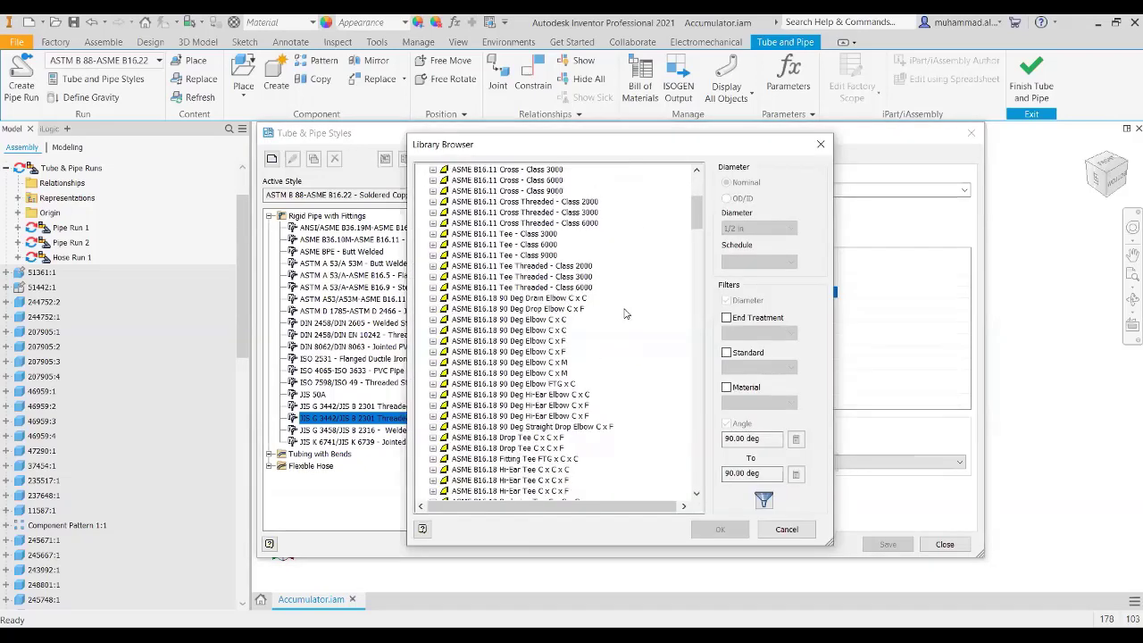
pyautogui.scroll(-12, 625, 324)
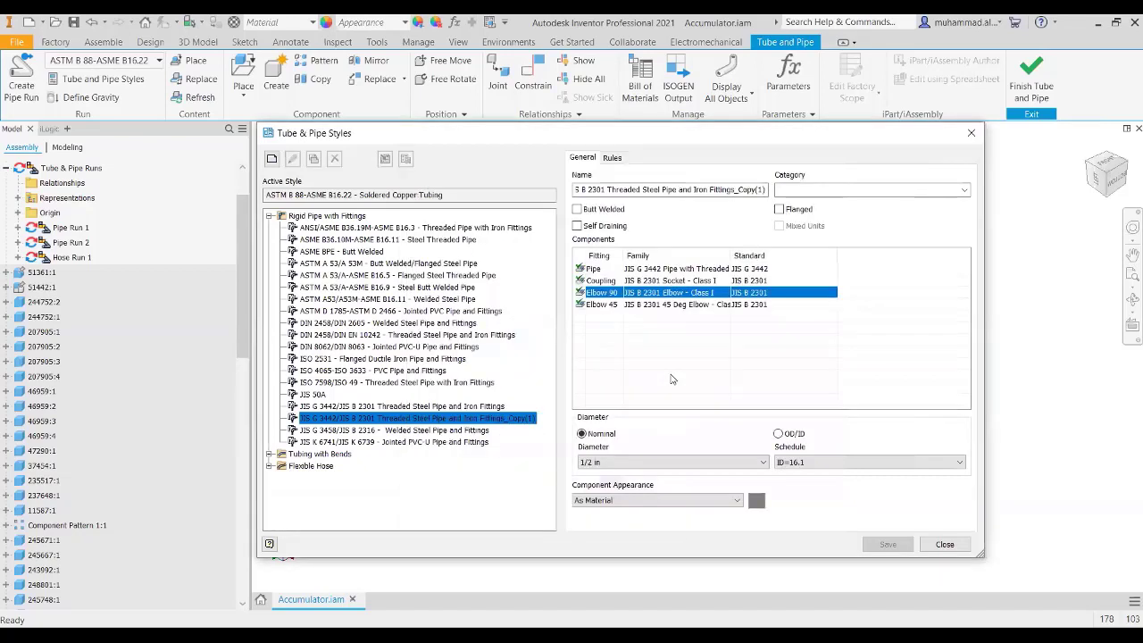
# Review the nominal diameter and component appearance choices available for the copied JIS style without changing them
pyautogui.click(693, 463)
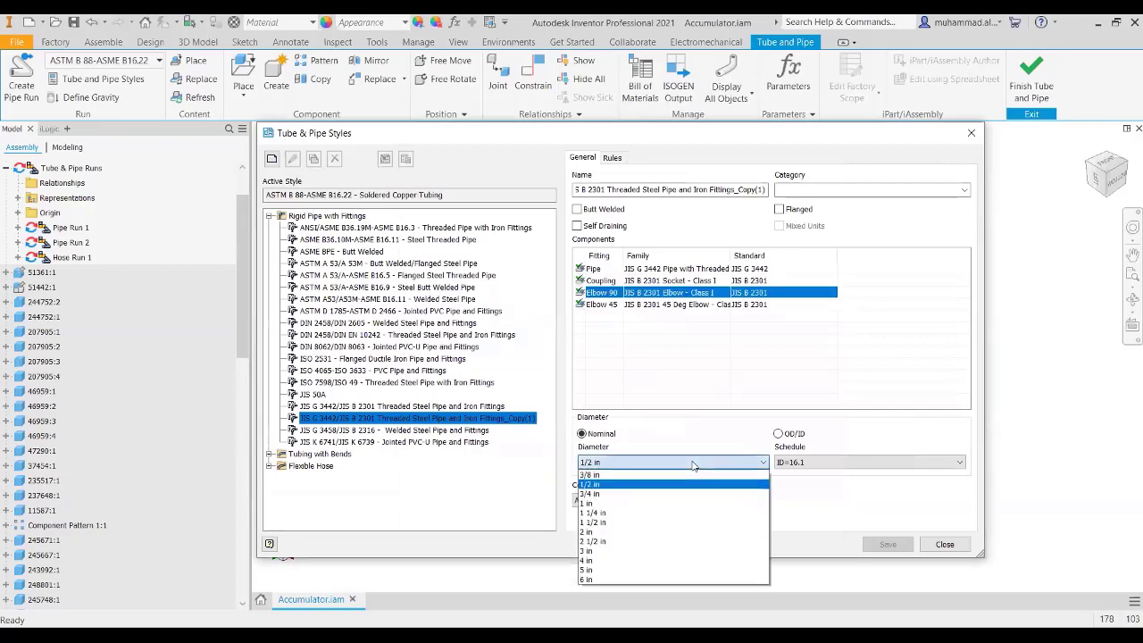
pyautogui.click(622, 466)
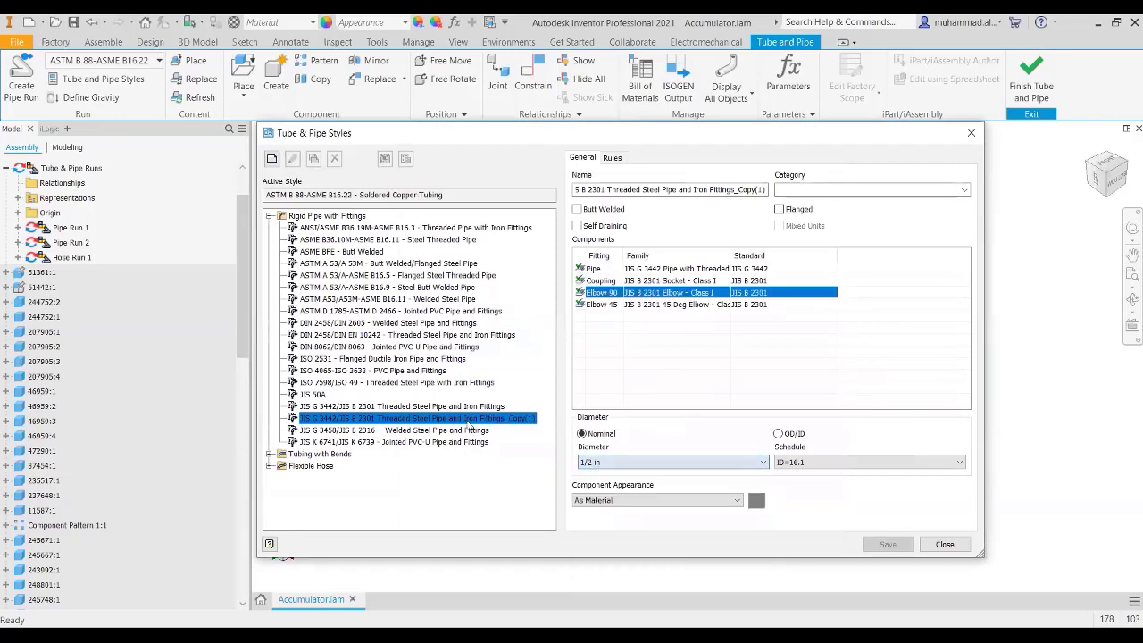
pyautogui.click(597, 464)
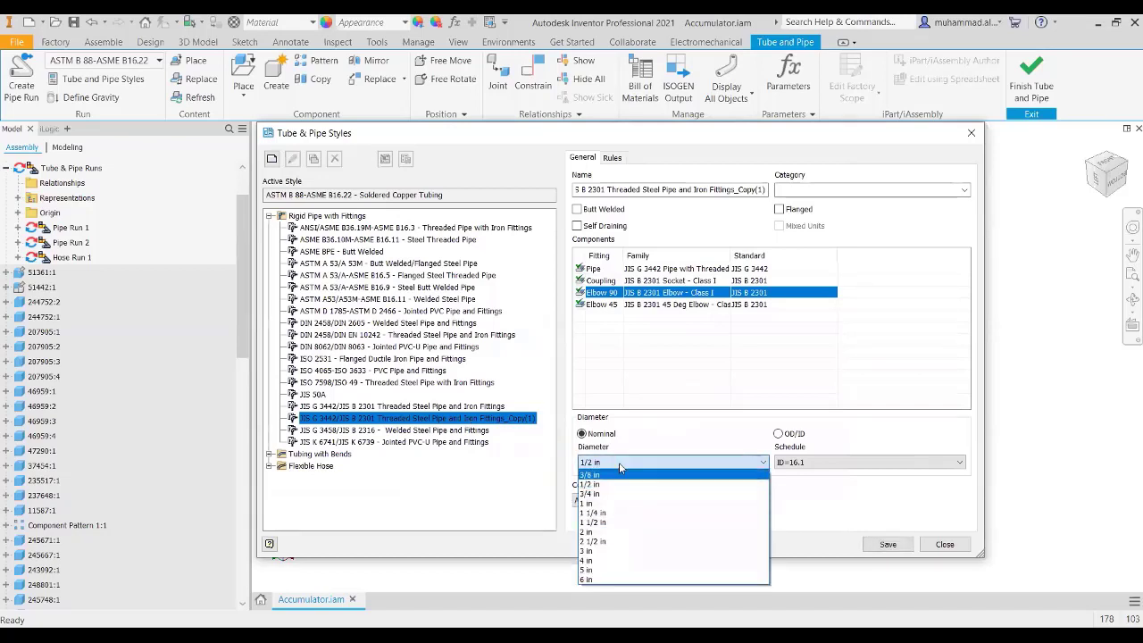
pyautogui.click(620, 465)
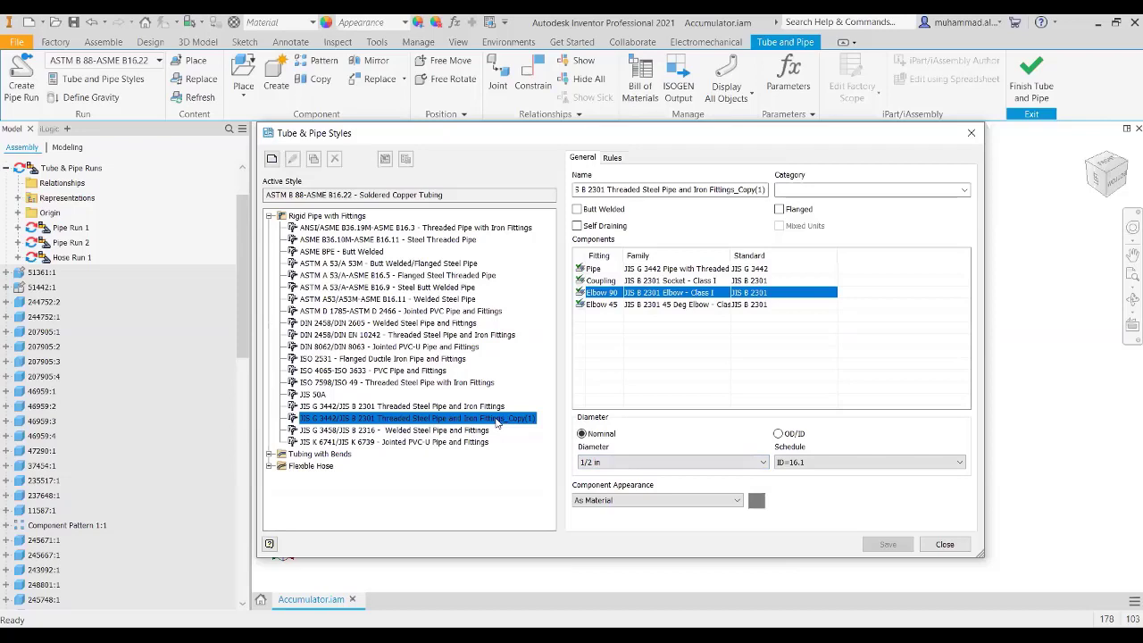
pyautogui.click(596, 501)
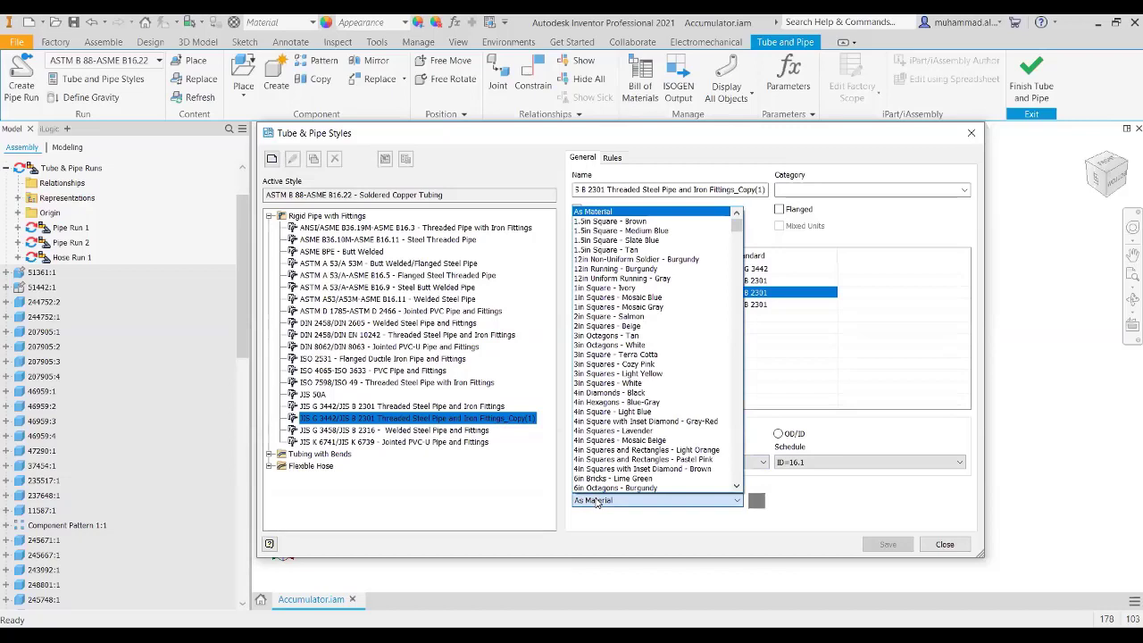
pyautogui.click(595, 501)
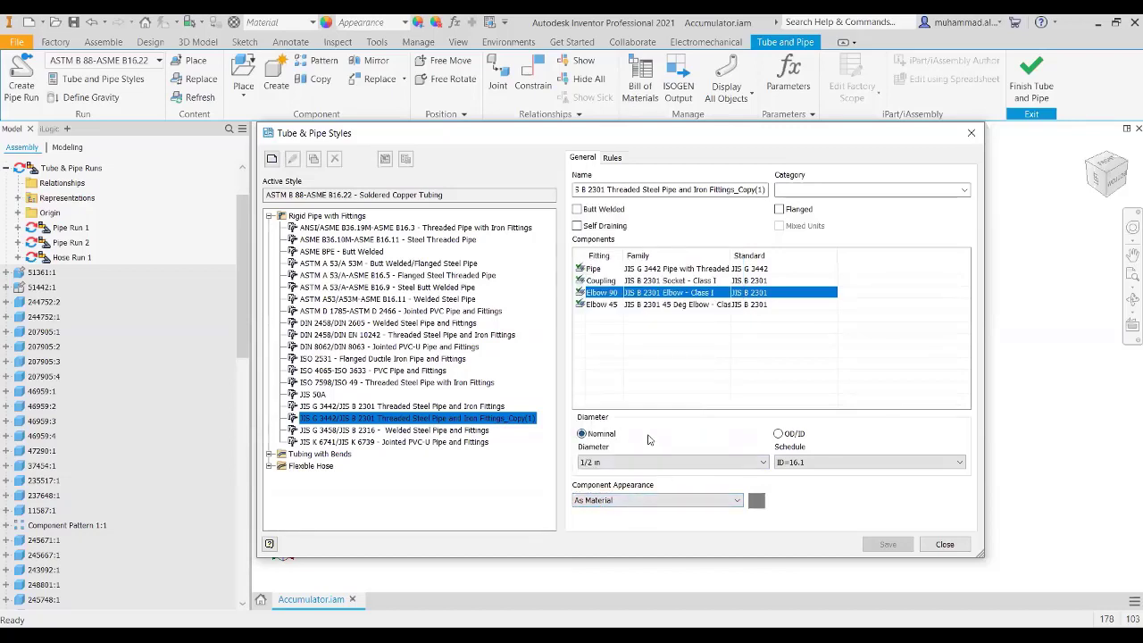
# Review the pipe and coupling components of the ASTM B 88-ASME B16.22 - Soldered Copper Tubing style under Tubing with Bends
pyautogui.click(269, 454)
pyautogui.click(315, 465)
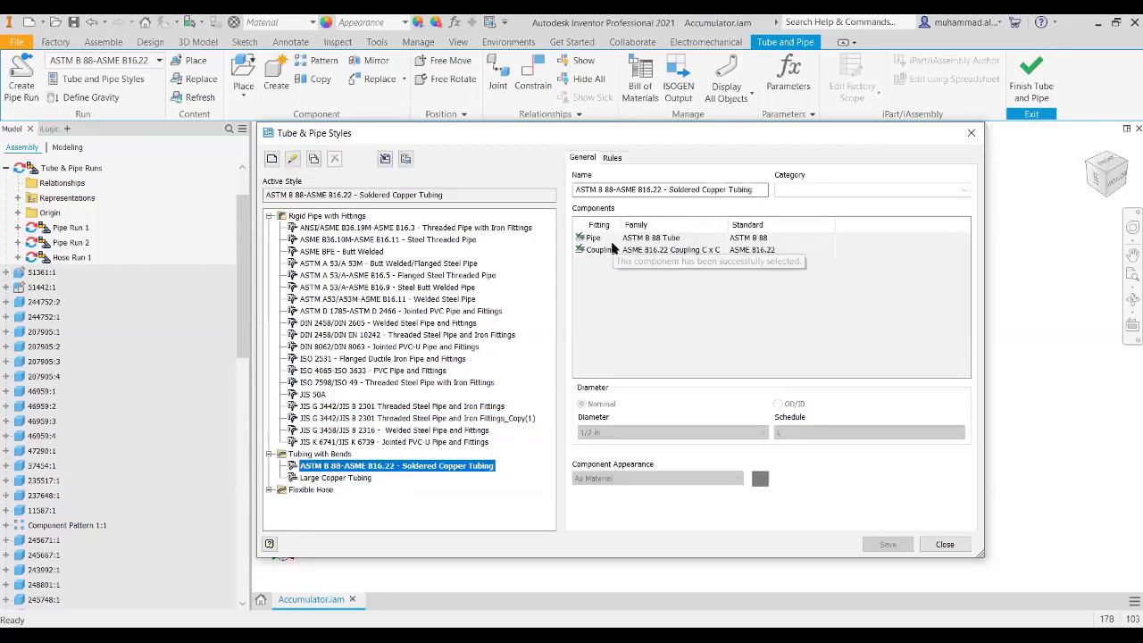
pyautogui.click(615, 239)
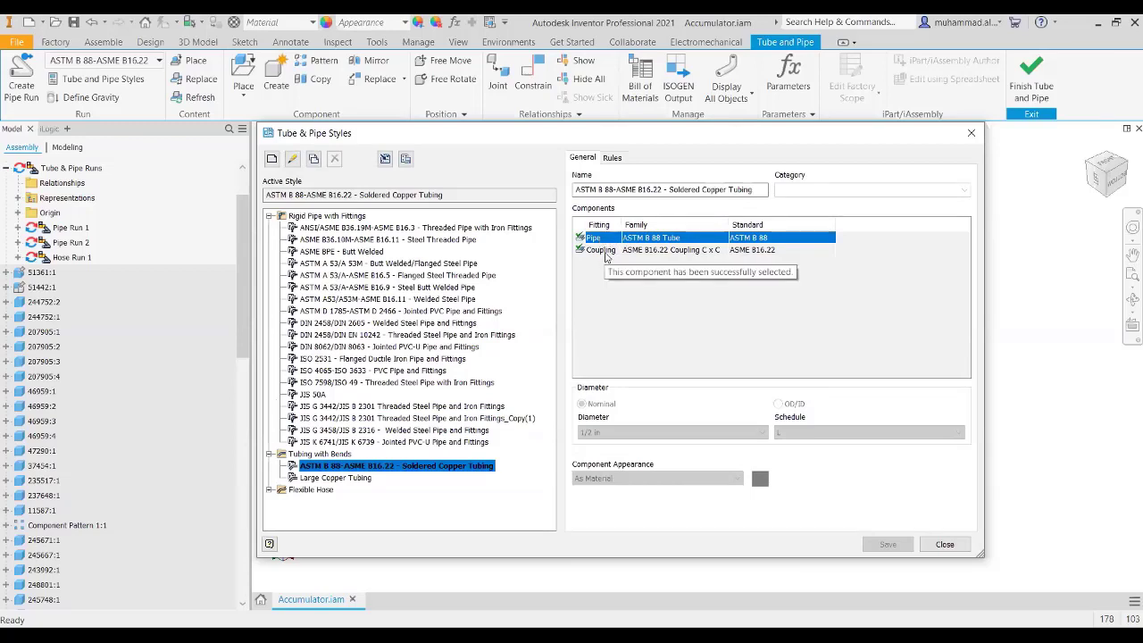
pyautogui.click(606, 251)
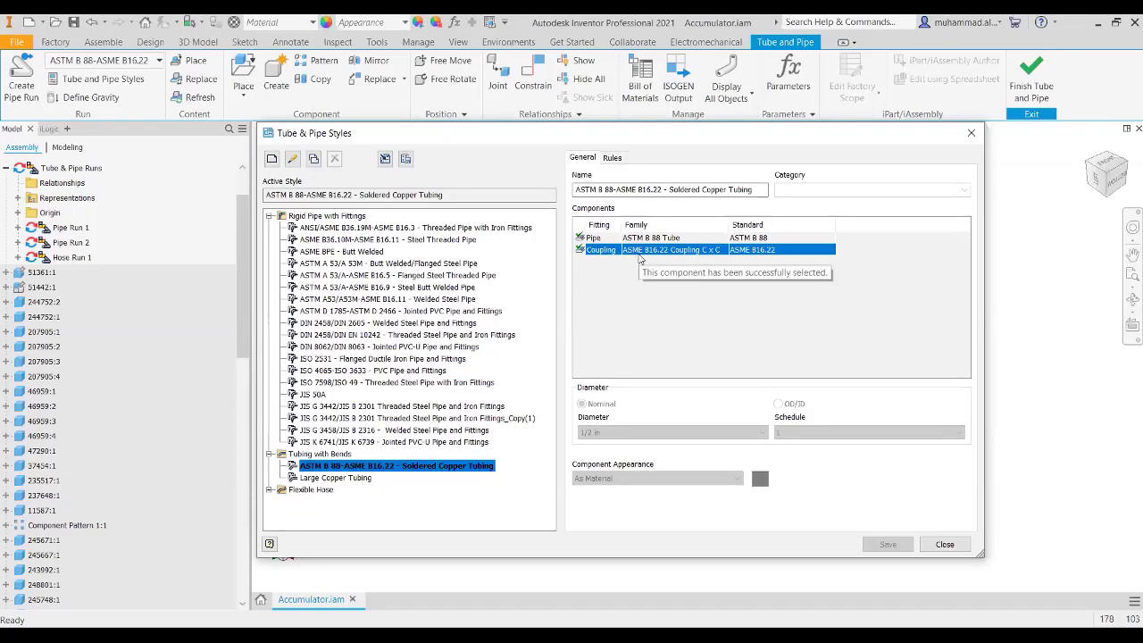
# Review the pipe, start fitting and end fitting of the Hydraulic Hose - Female Taper Thread style and close the styles dialog
pyautogui.click(270, 489)
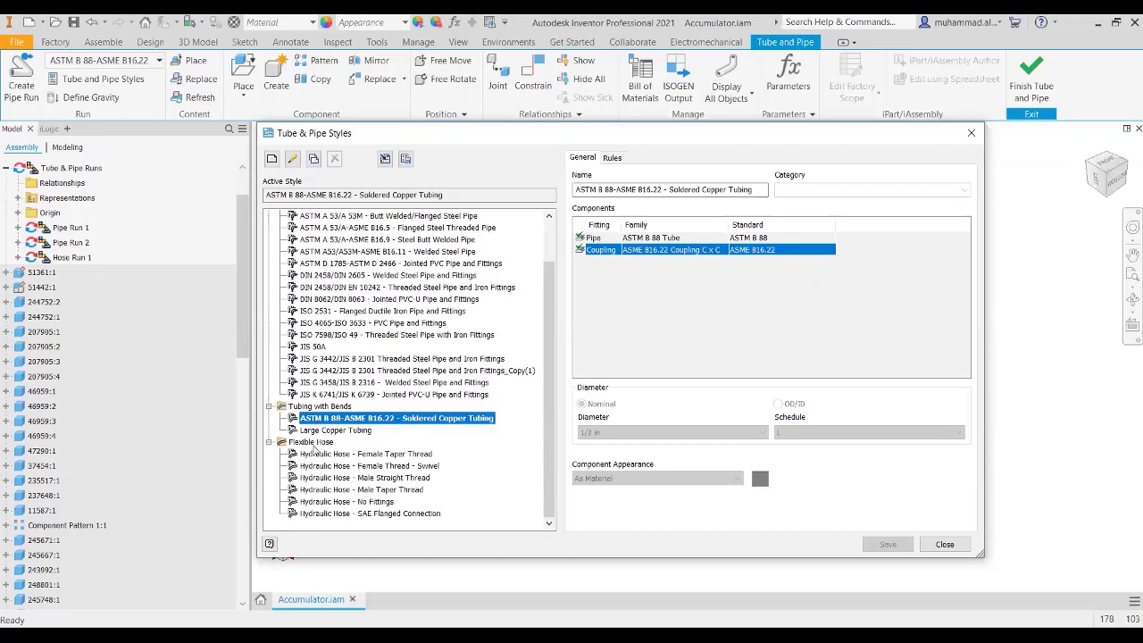
pyautogui.click(334, 455)
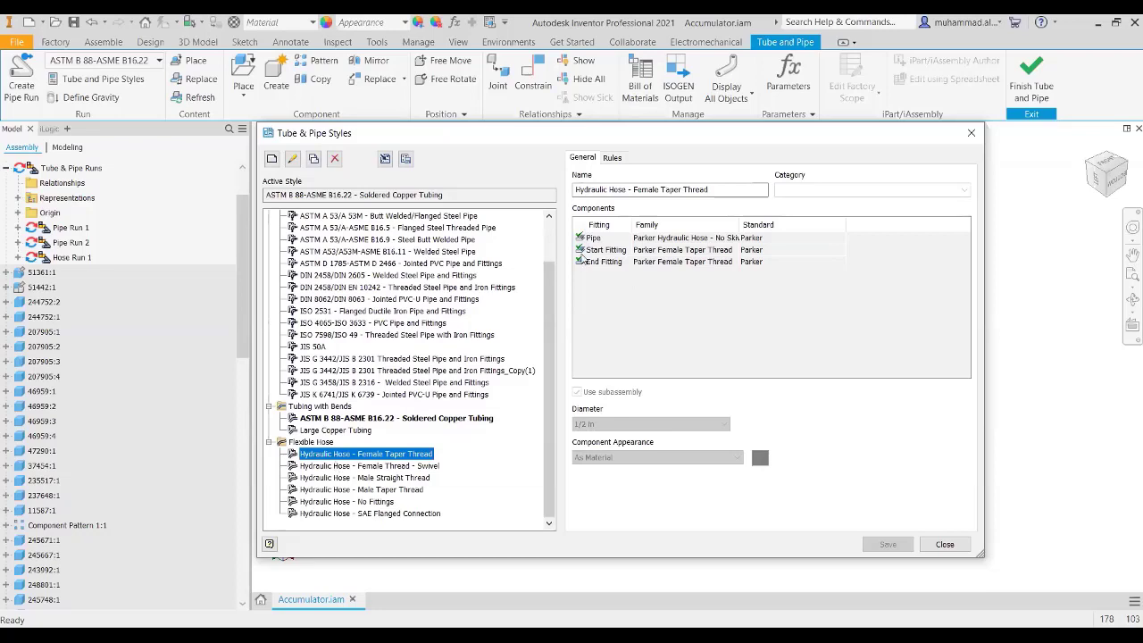
pyautogui.click(591, 239)
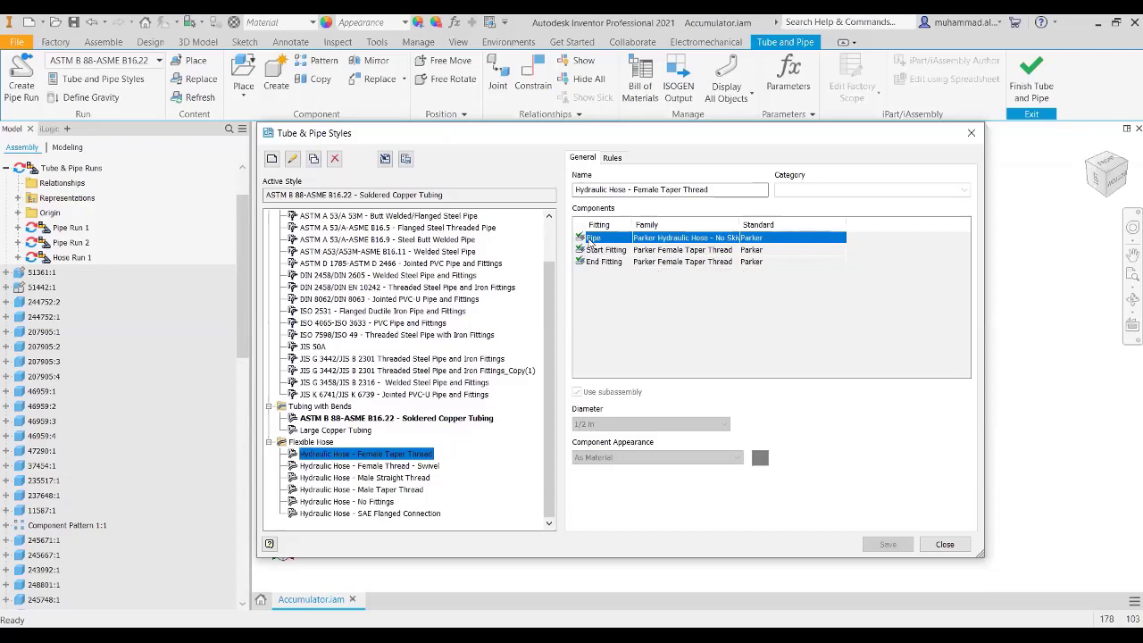
pyautogui.moveTo(739, 216); pyautogui.dragTo(771, 223)
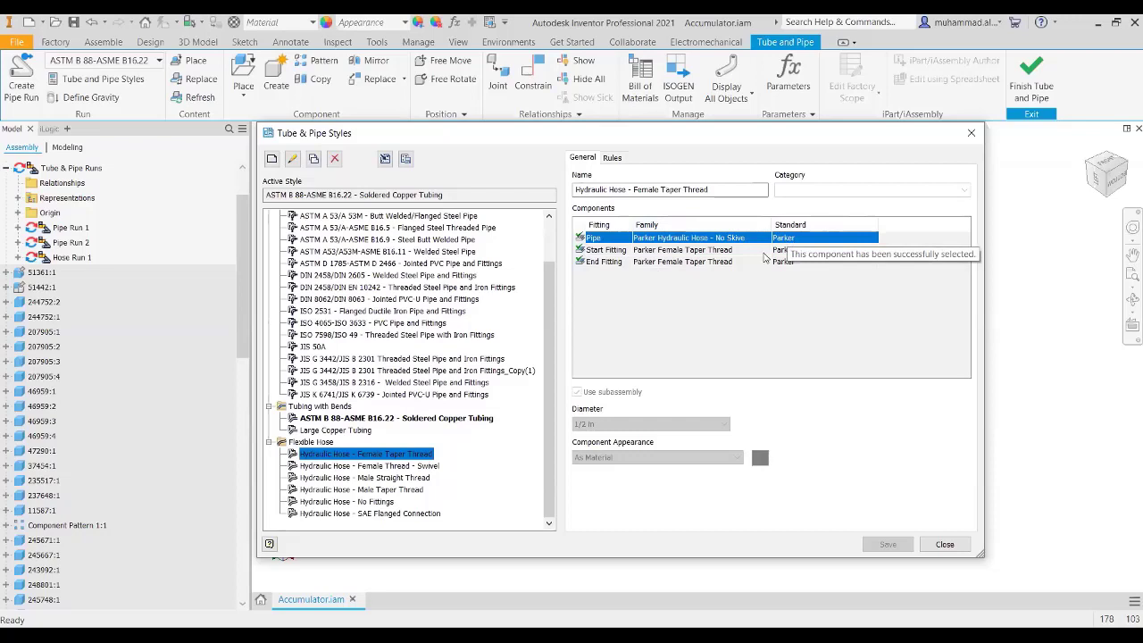
pyautogui.click(616, 261)
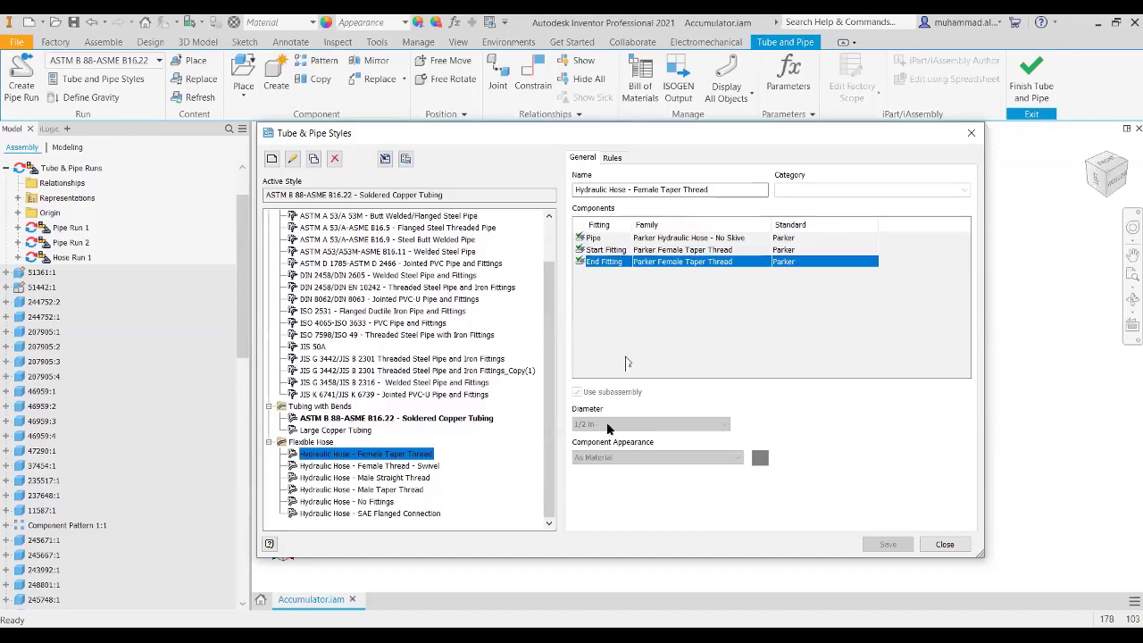
pyautogui.click(603, 251)
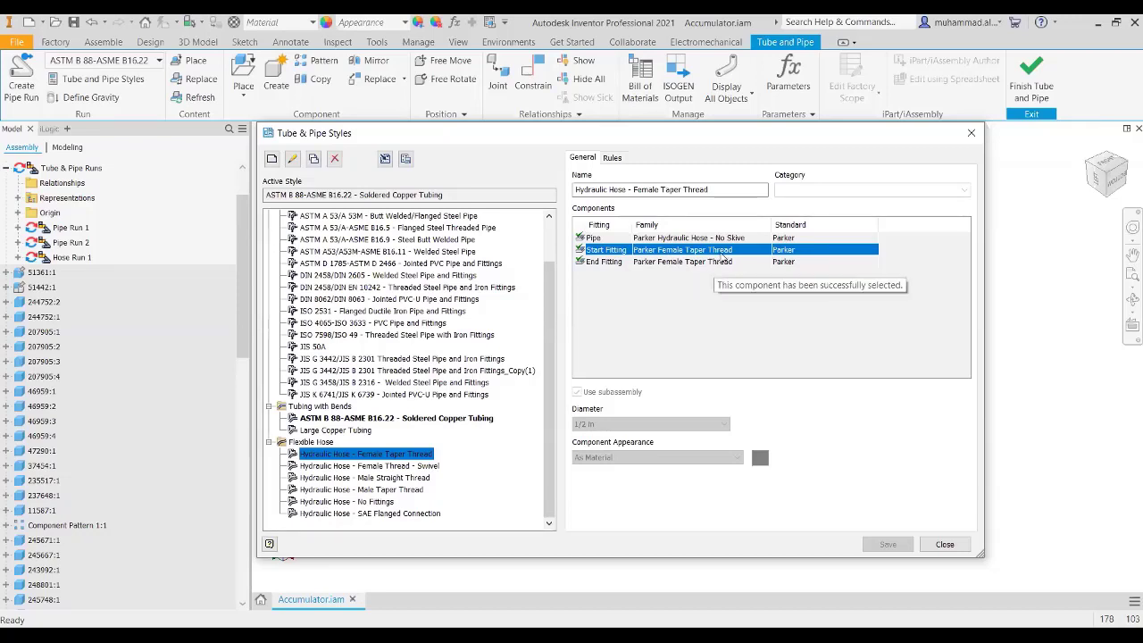
pyautogui.click(944, 543)
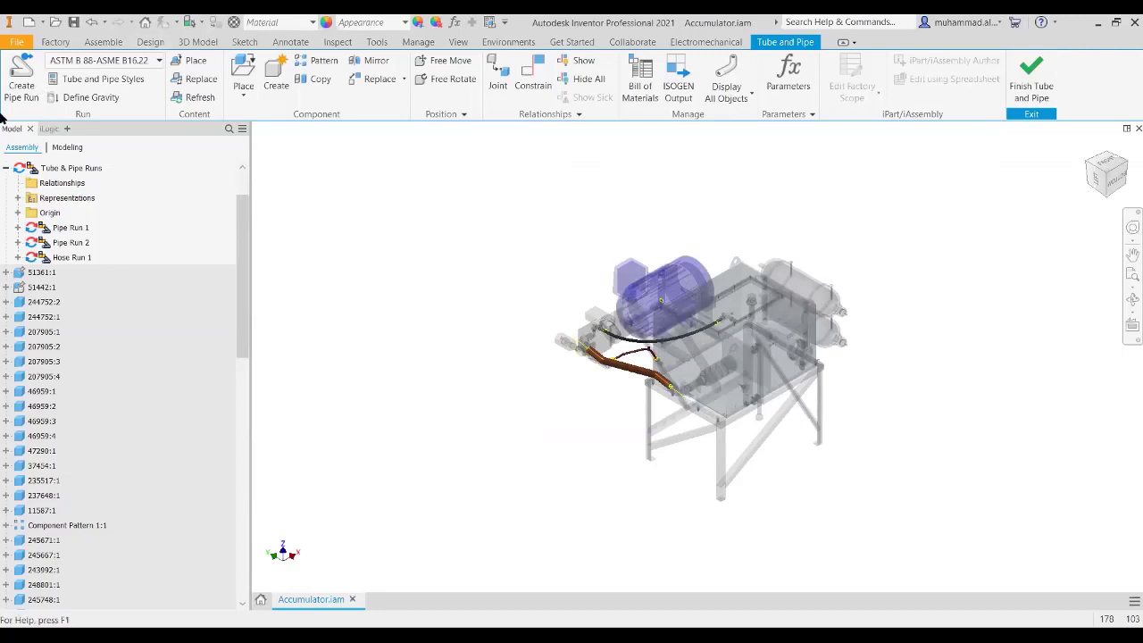
# Expand Pipe Run 2 and its Tube Segment 5:1 in the model tree and select the segment to examine its contents
pyautogui.click(17, 242)
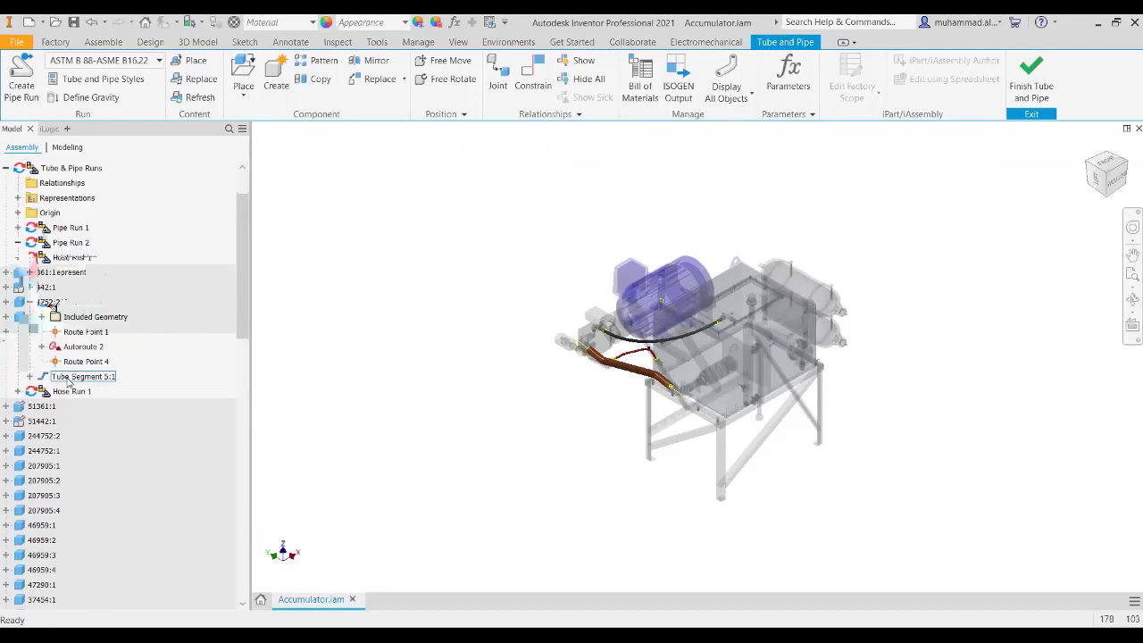
pyautogui.click(29, 377)
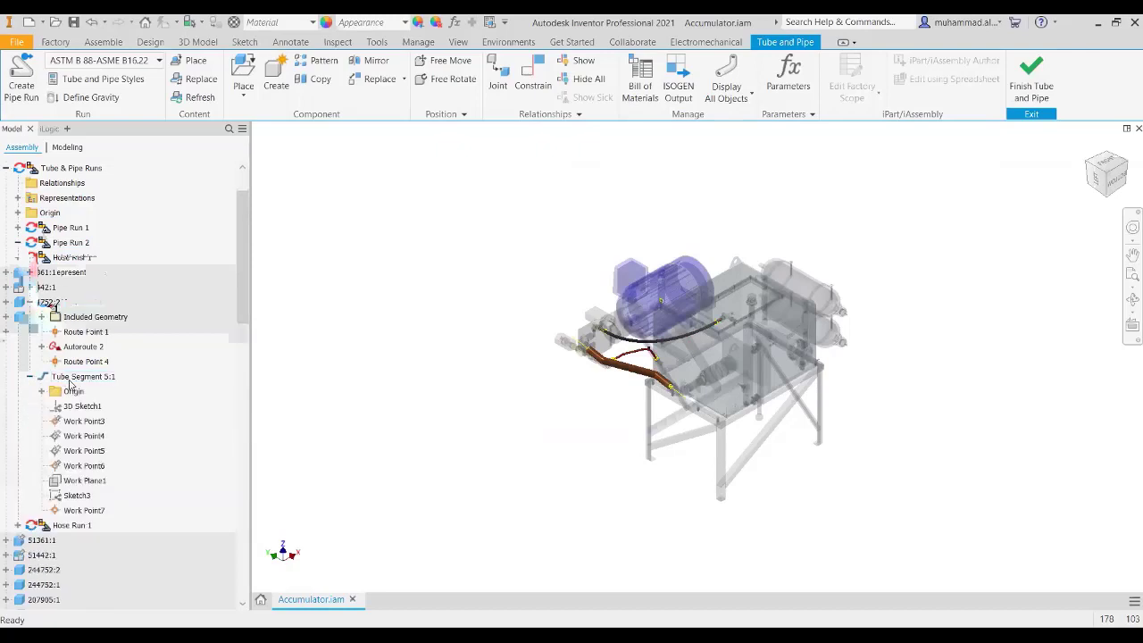
pyautogui.click(73, 379)
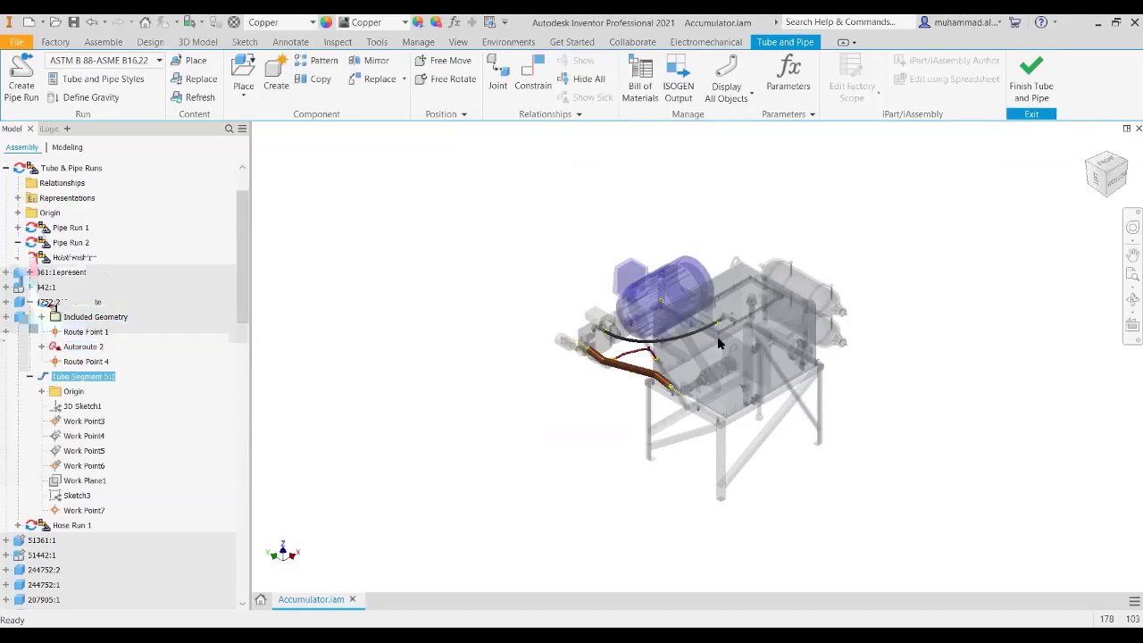
pyautogui.scroll(-5, 647, 368)
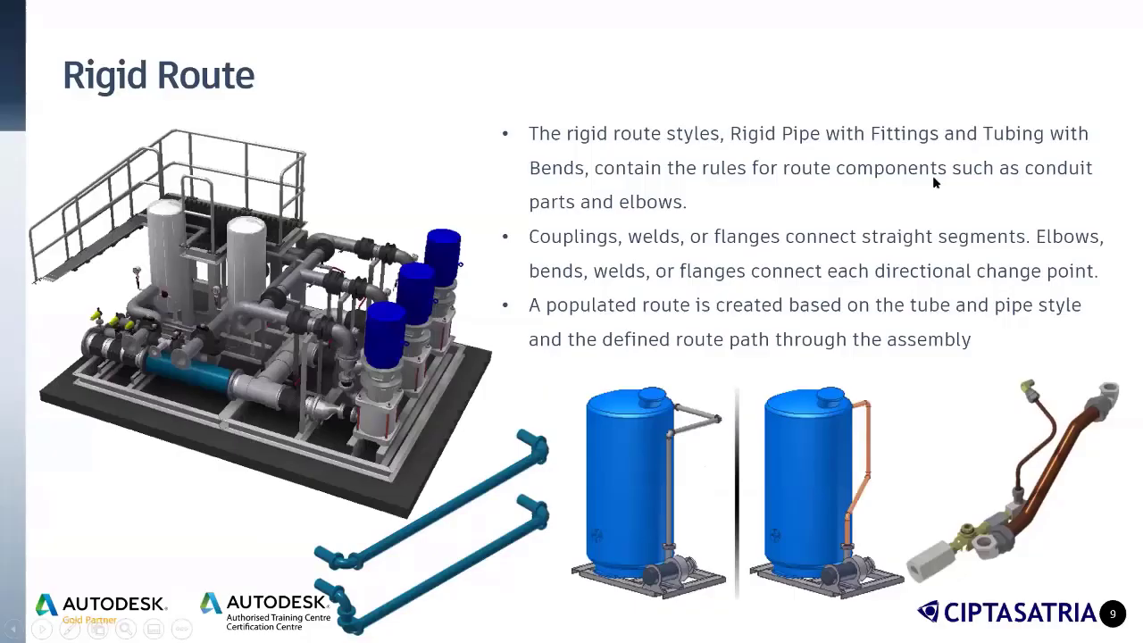
pyautogui.click(893, 183)
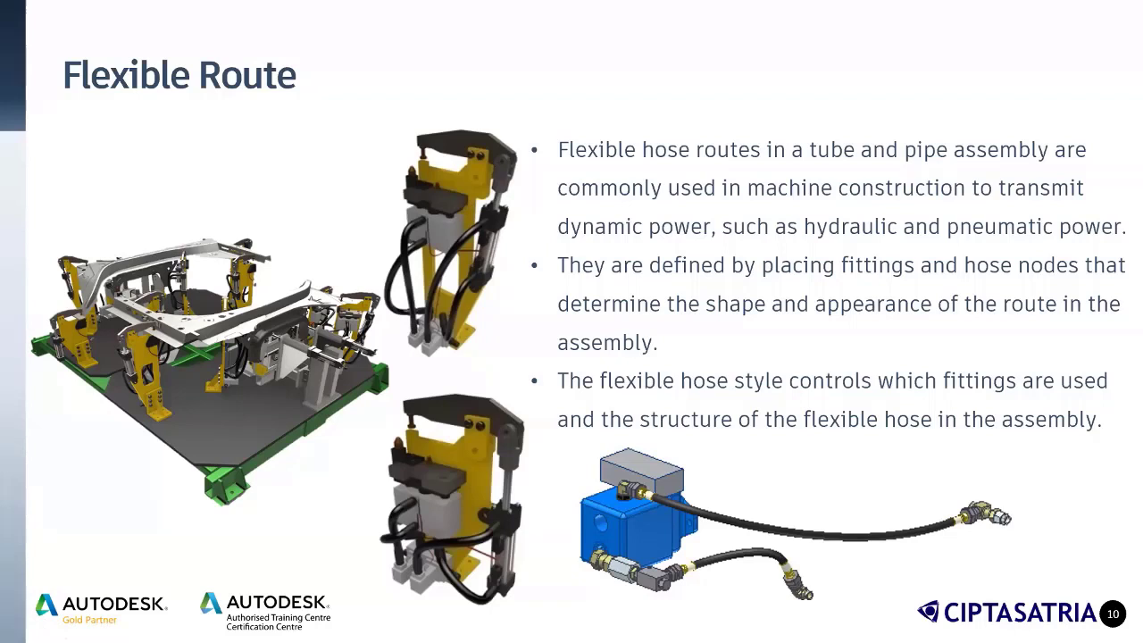
pyautogui.click(626, 74)
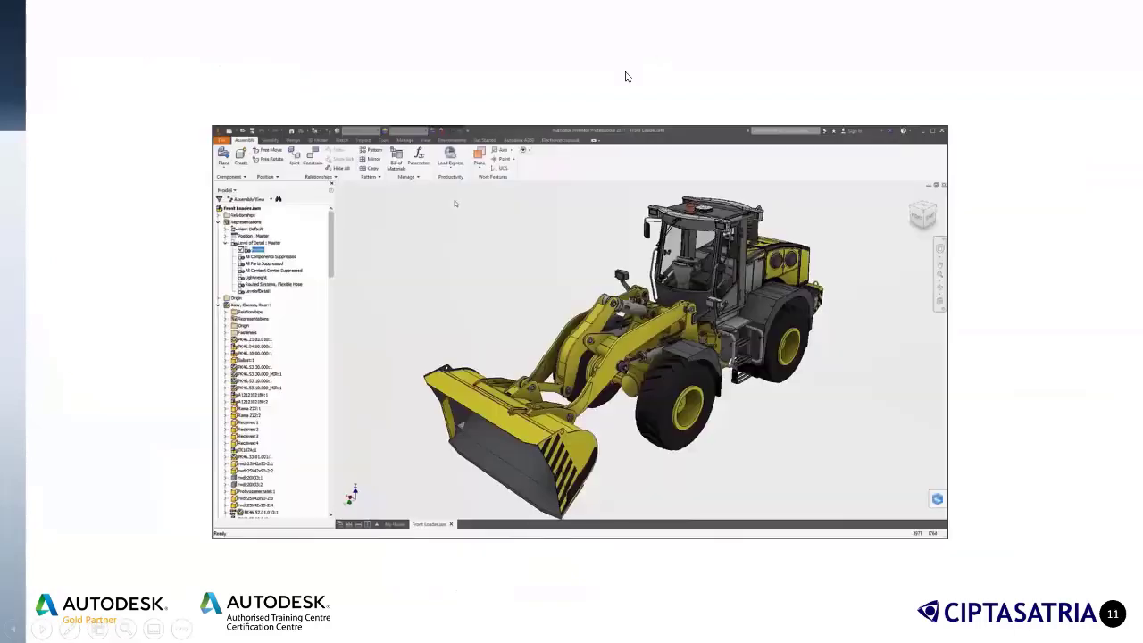
pyautogui.click(620, 234)
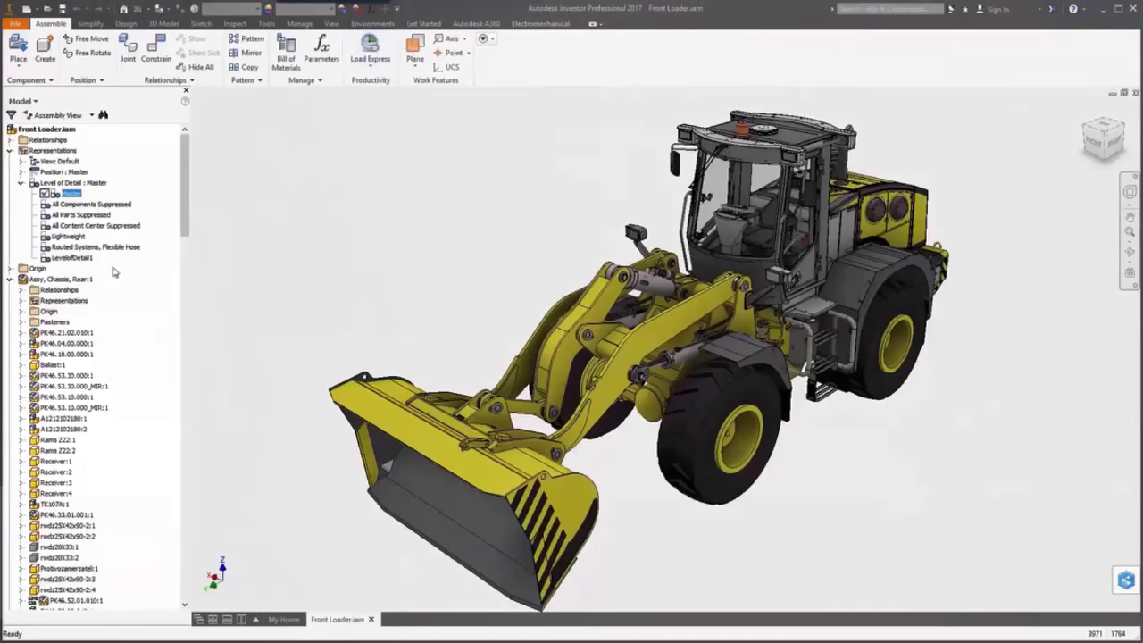
# Activate the LevelofDetail1 level of detail representation in the Front Loader assembly
pyautogui.click(71, 257)
pyautogui.rightClick(65, 262)
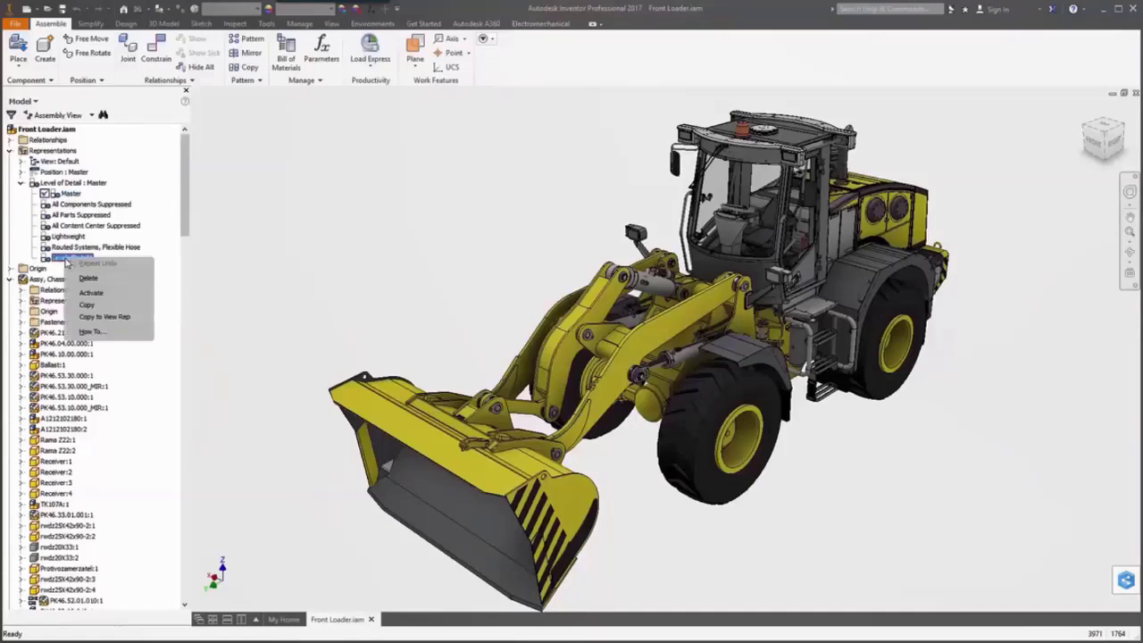
pyautogui.click(95, 300)
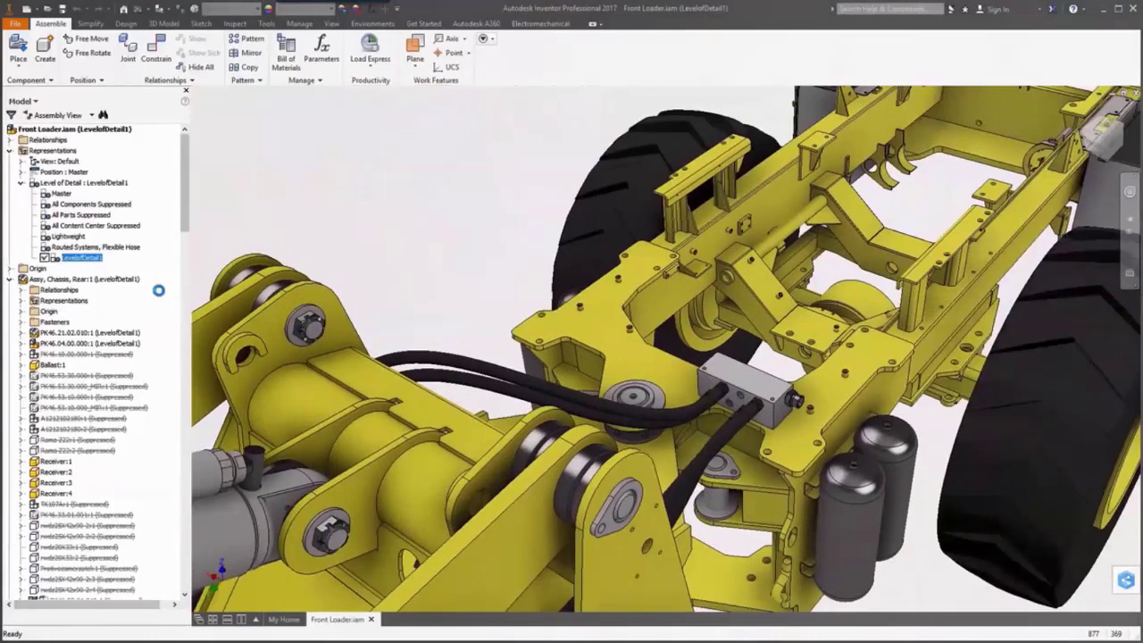
# Create a tube and pipe run in the Front Loader assembly, accepting the default file name and location
pyautogui.click(368, 23)
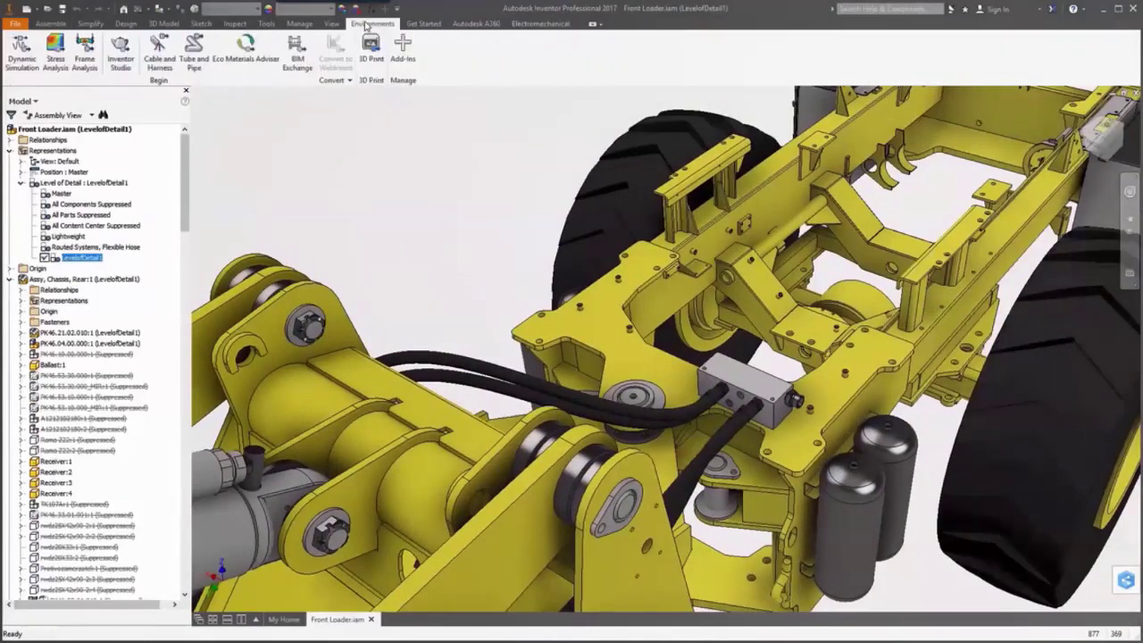
pyautogui.click(204, 71)
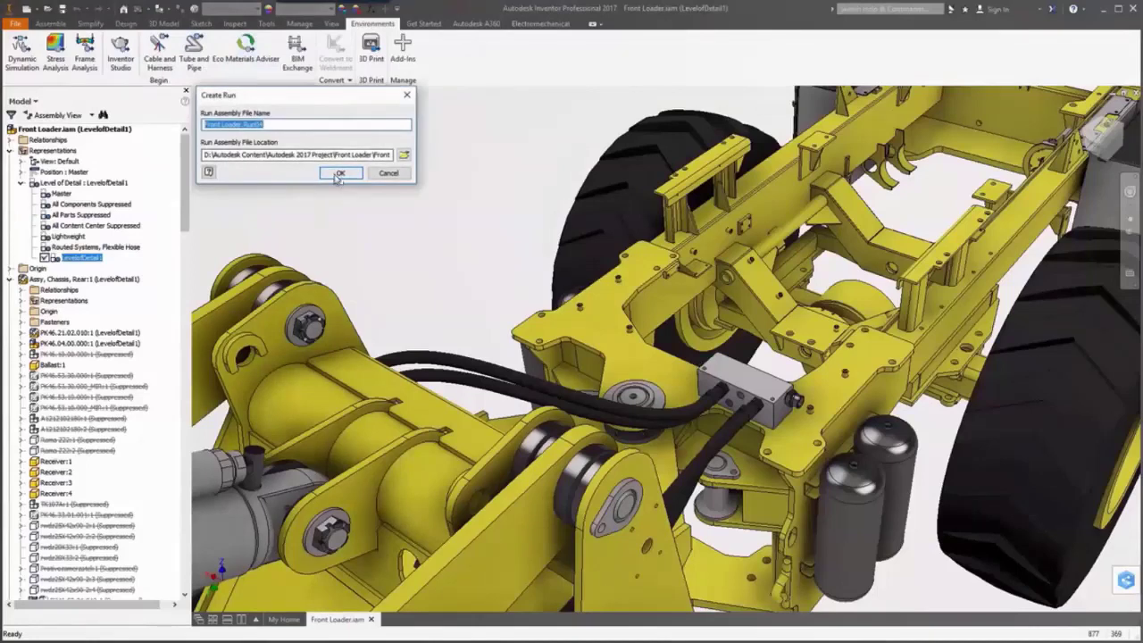
pyautogui.click(338, 174)
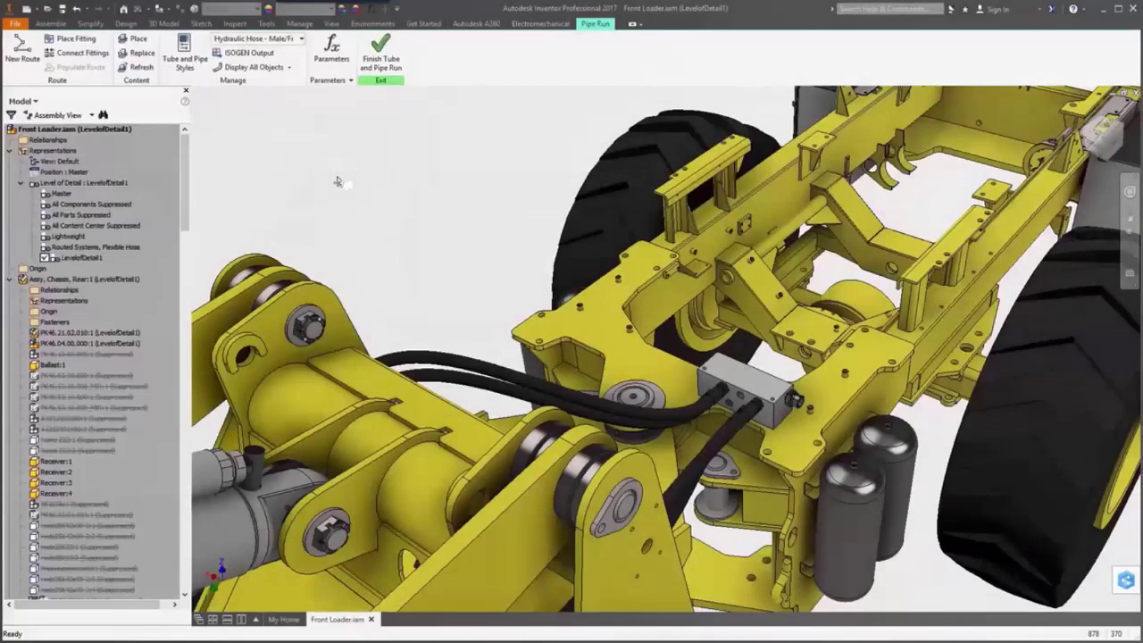
# Create a new flexible hose style named Hydraulic Hose - M-F, based on the Flexible Hose type
pyautogui.click(200, 71)
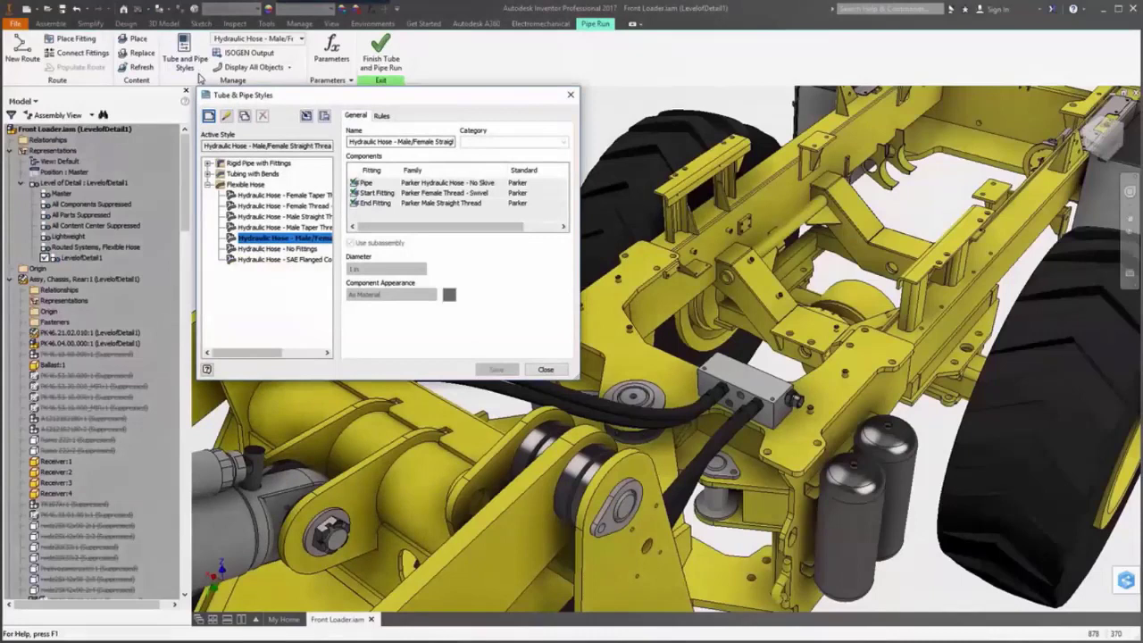
pyautogui.click(209, 117)
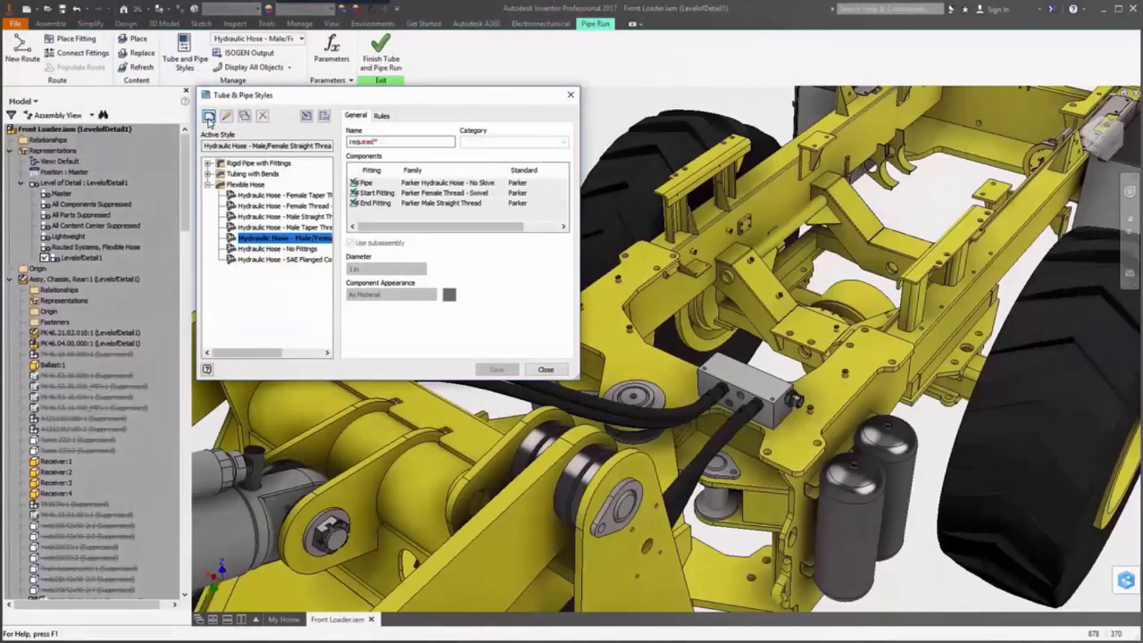
pyautogui.doubleClick(389, 141)
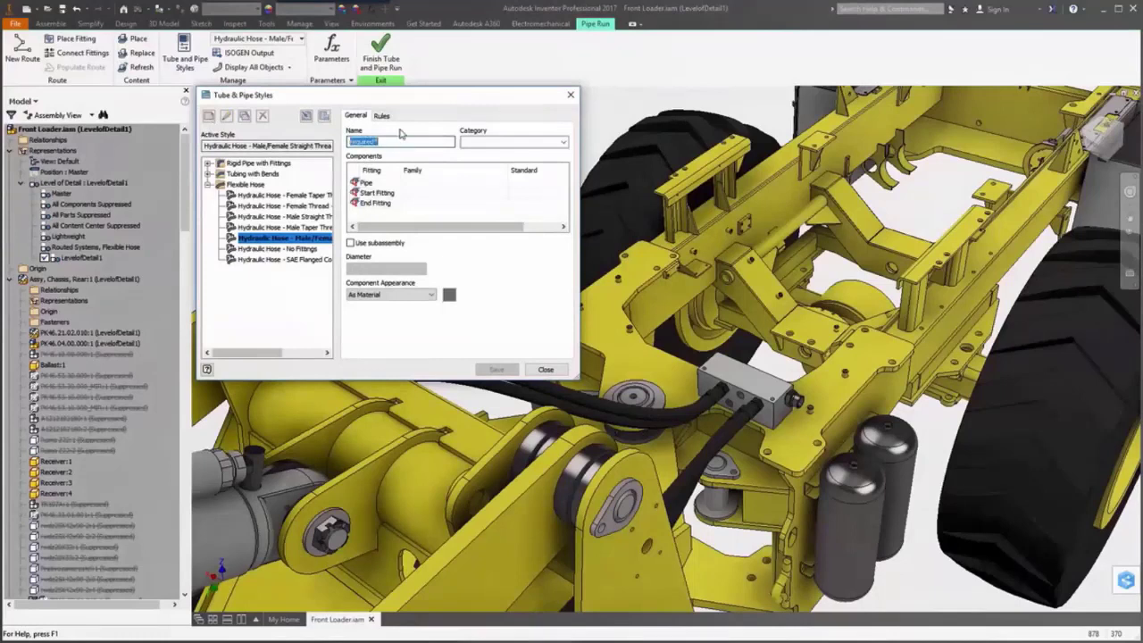
pyautogui.write('Hydraul')
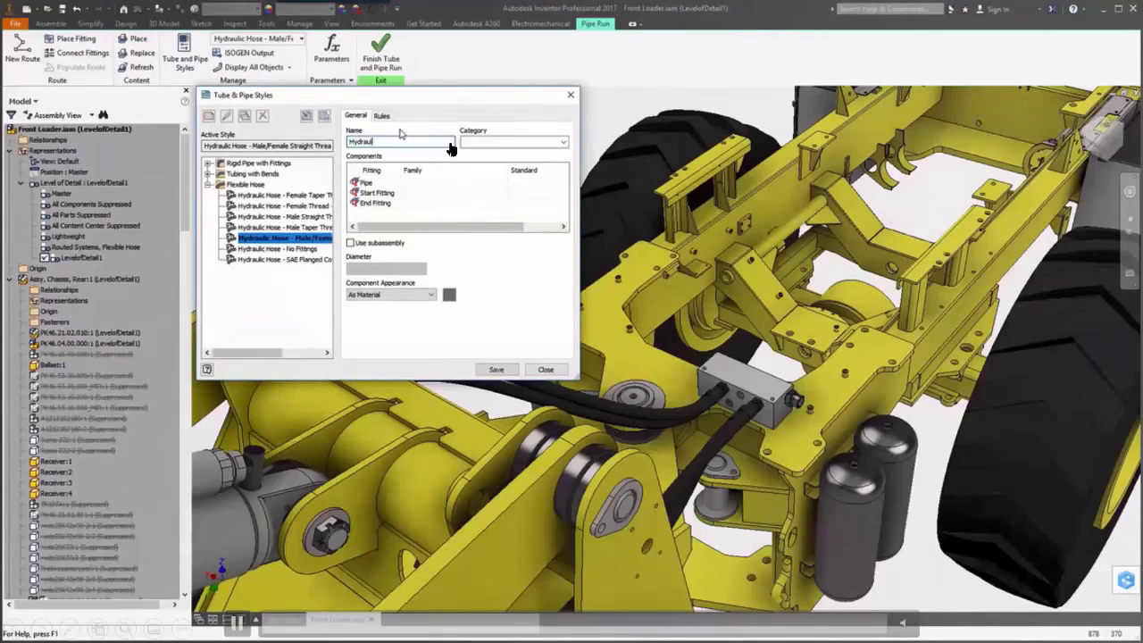
pyautogui.write('ic Hose - M/F')
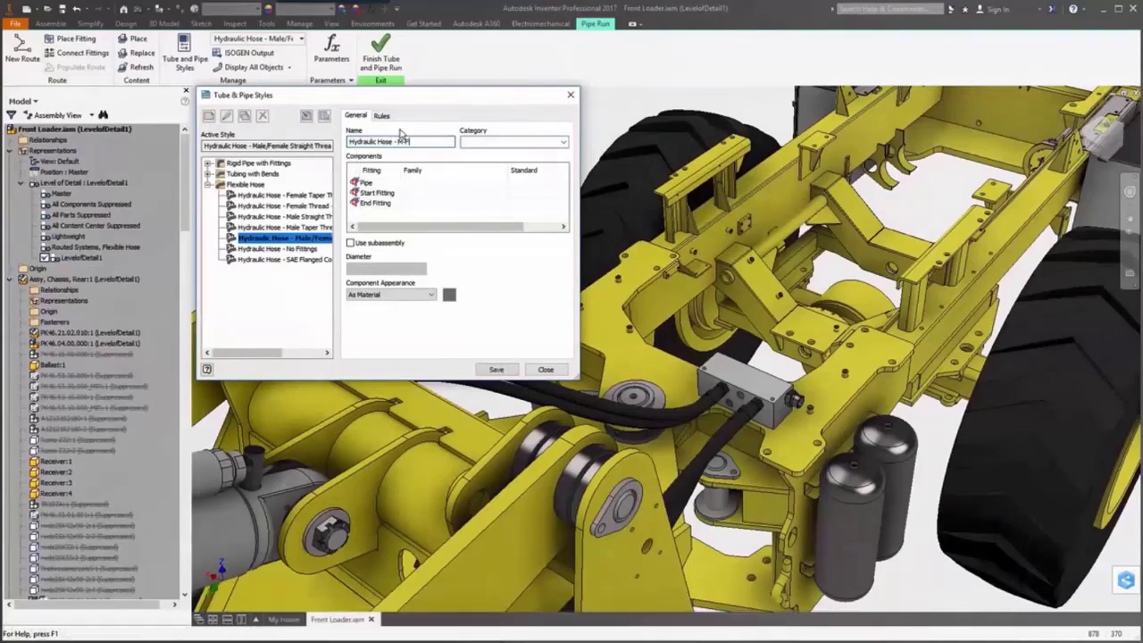
# Assign Parker Hydraulic Hose - No Skive in size 1 as the pipe component of the new hose style
pyautogui.click(357, 182)
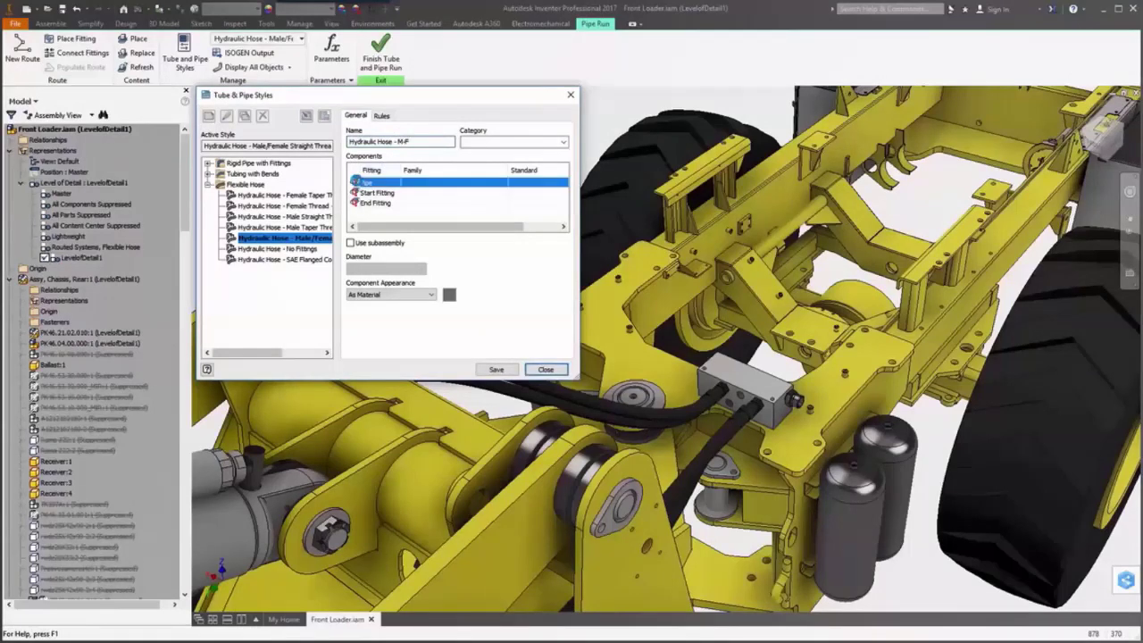
pyautogui.doubleClick(357, 183)
pyautogui.scroll(-20, 461, 179)
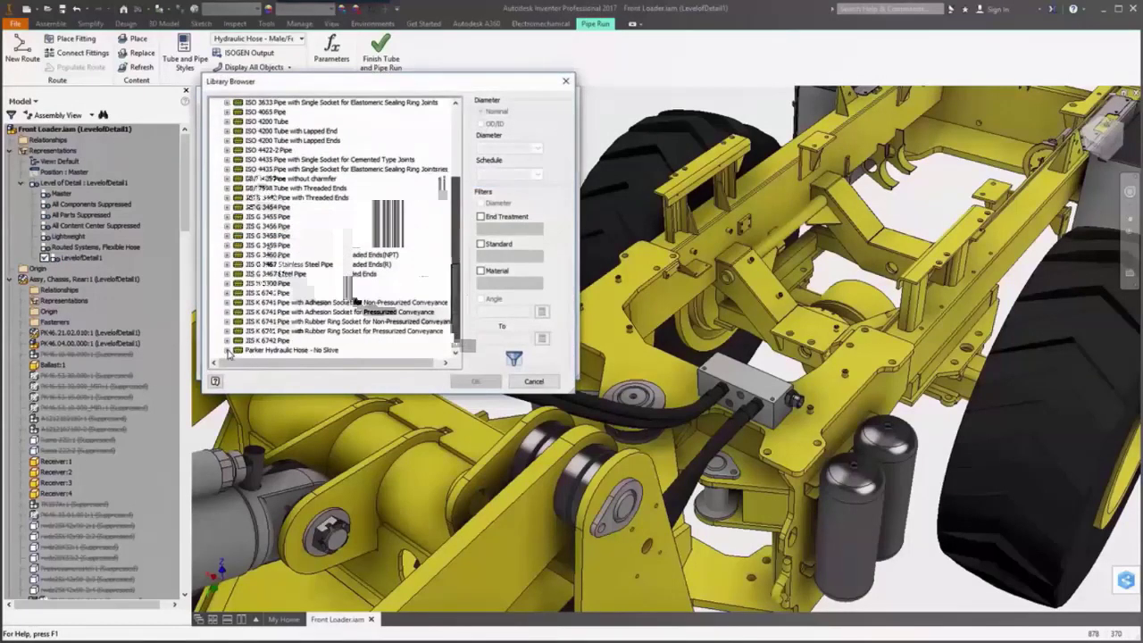
pyautogui.click(227, 350)
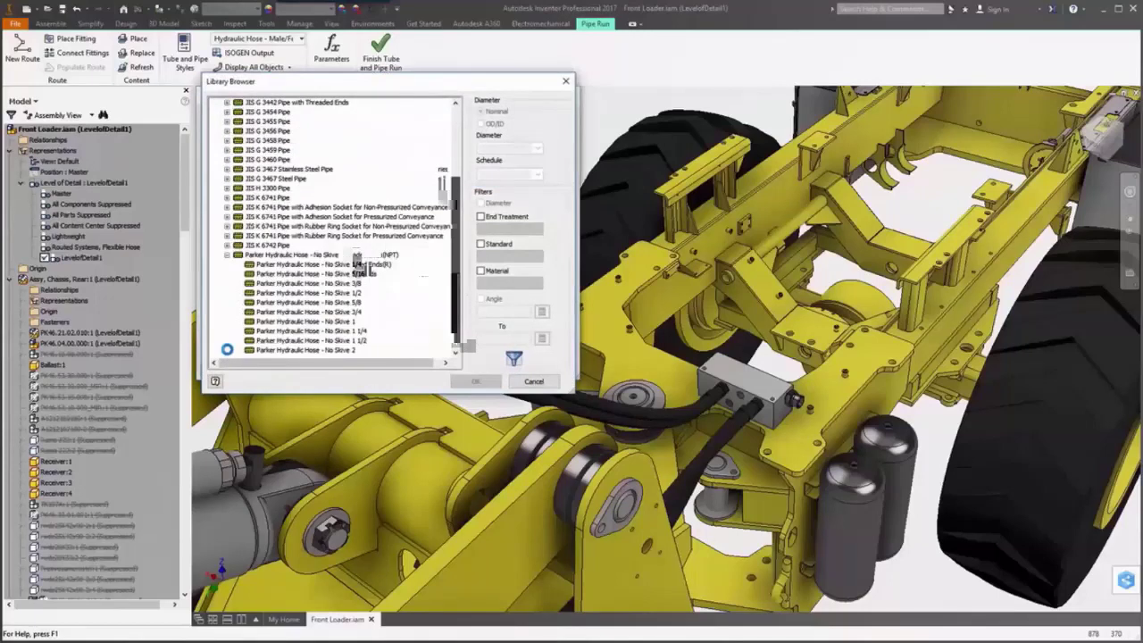
pyautogui.click(327, 322)
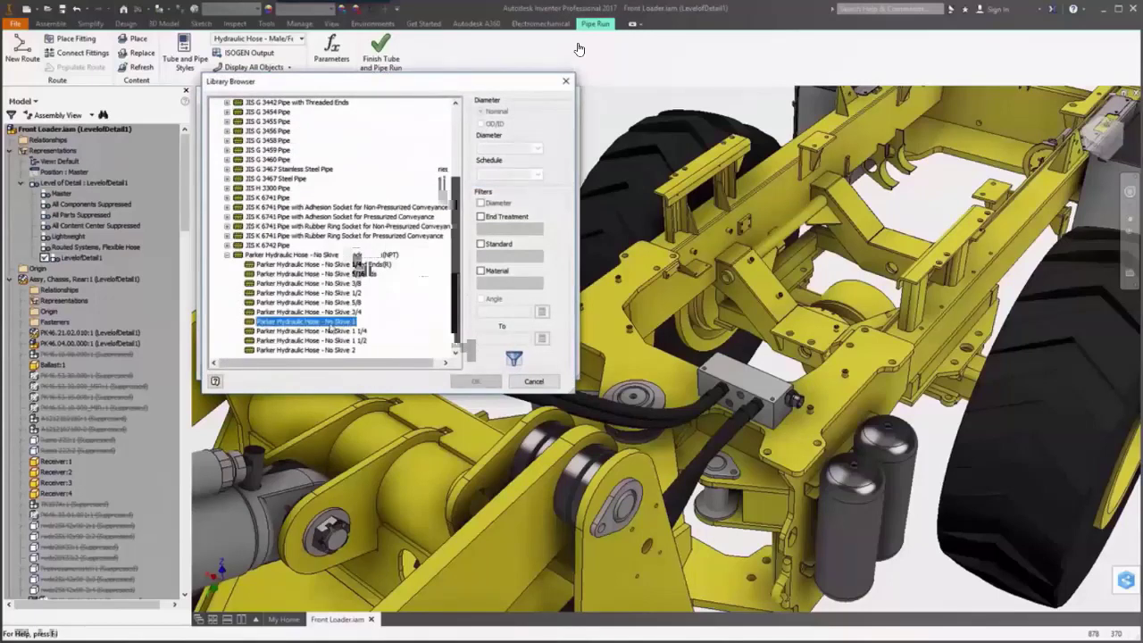
pyautogui.click(475, 382)
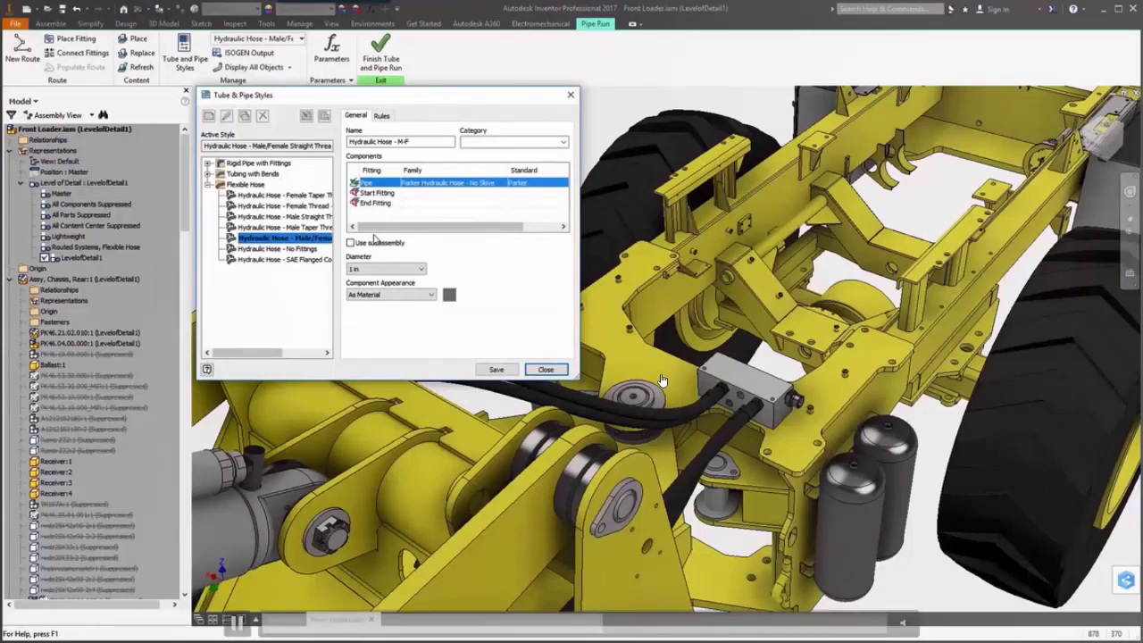
# Assign Parker Male Straight Thread 1 x 1 5/16-12 UN as the start fitting of the new hose style
pyautogui.click(239, 623)
pyautogui.click(239, 623)
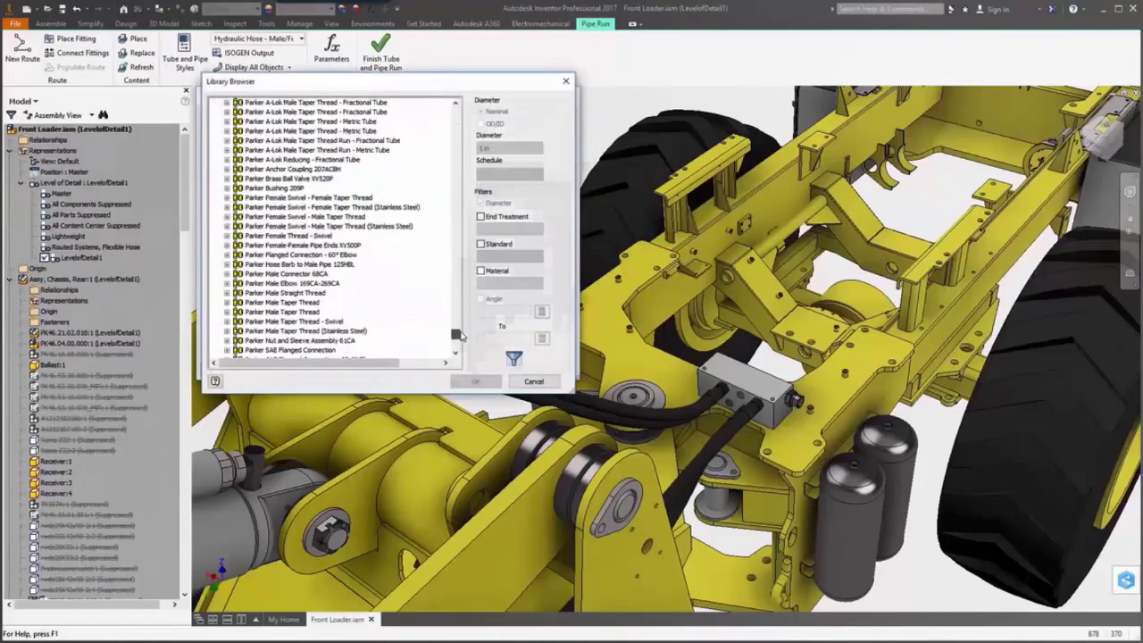
pyautogui.click(281, 293)
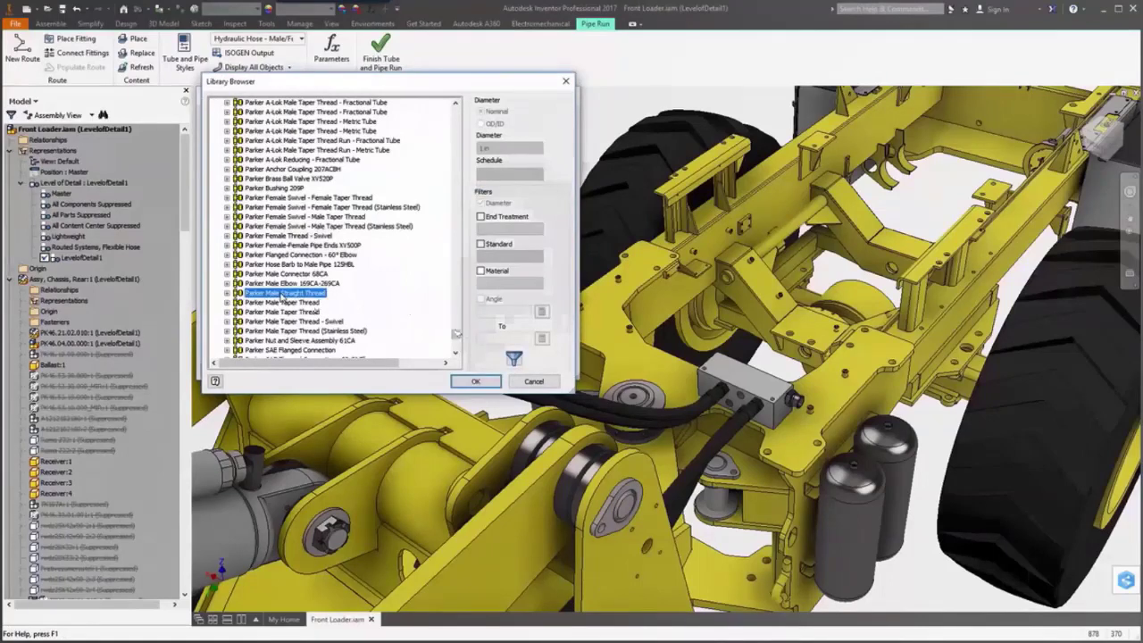
pyautogui.click(227, 293)
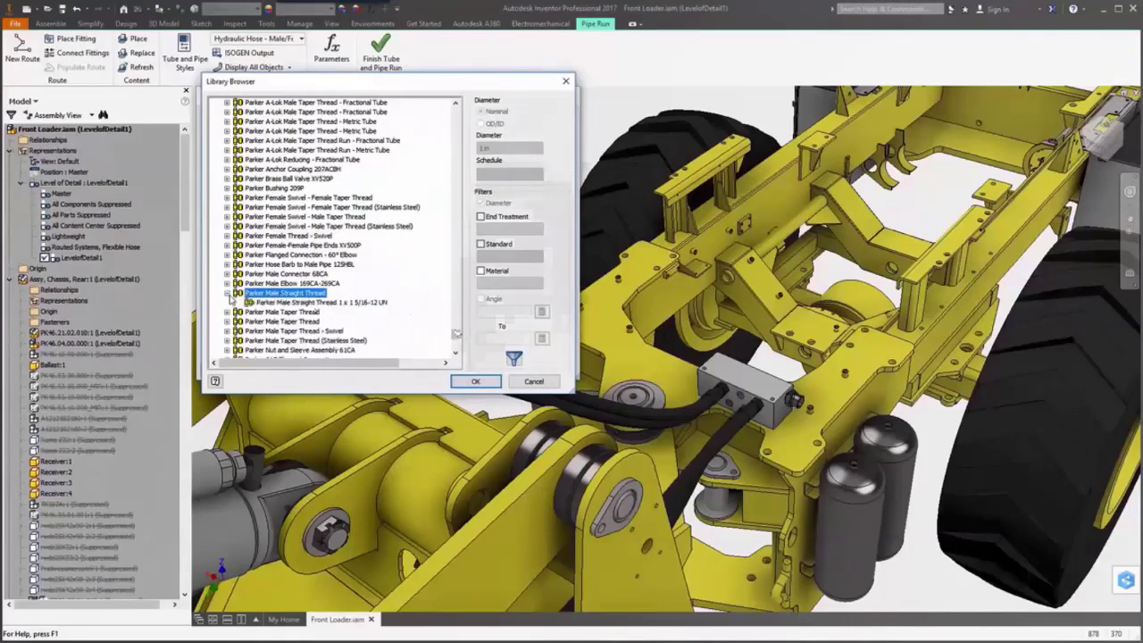
pyautogui.click(347, 303)
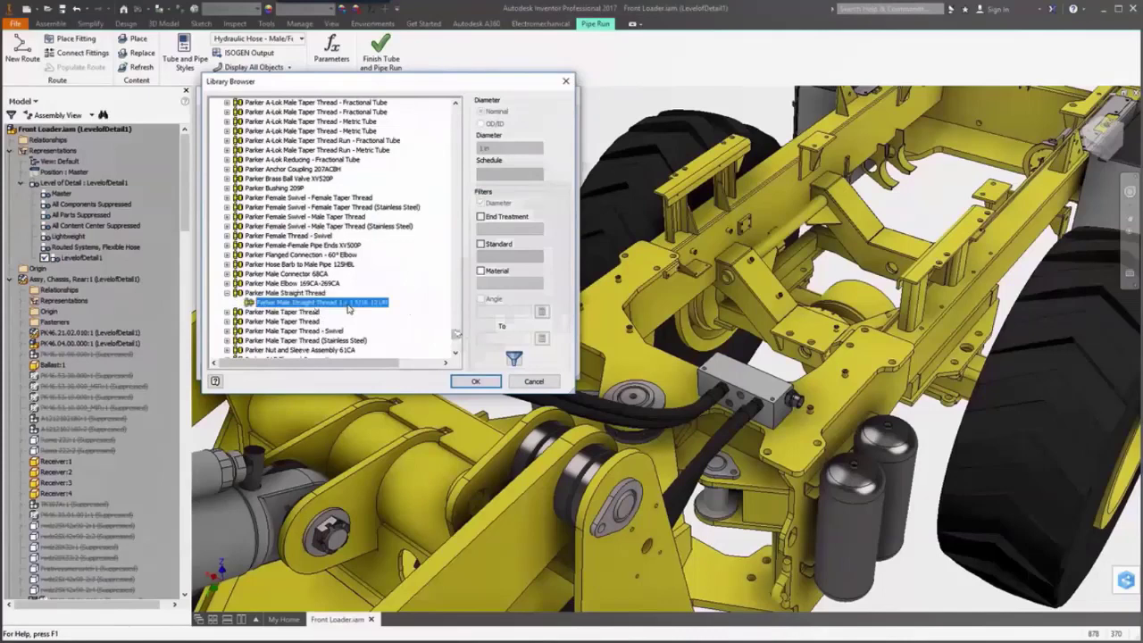
pyautogui.click(473, 381)
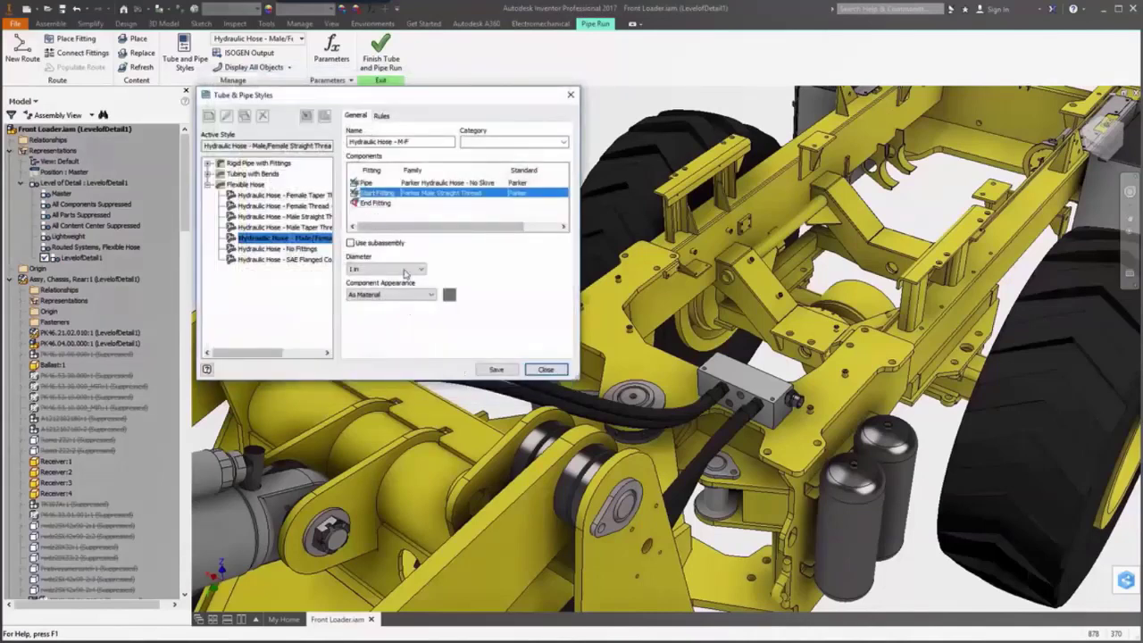
# Assign Parker Female Thread - Swivel 1 x 1 5/16-12 UN as the end fitting of the new hose style
pyautogui.click(359, 203)
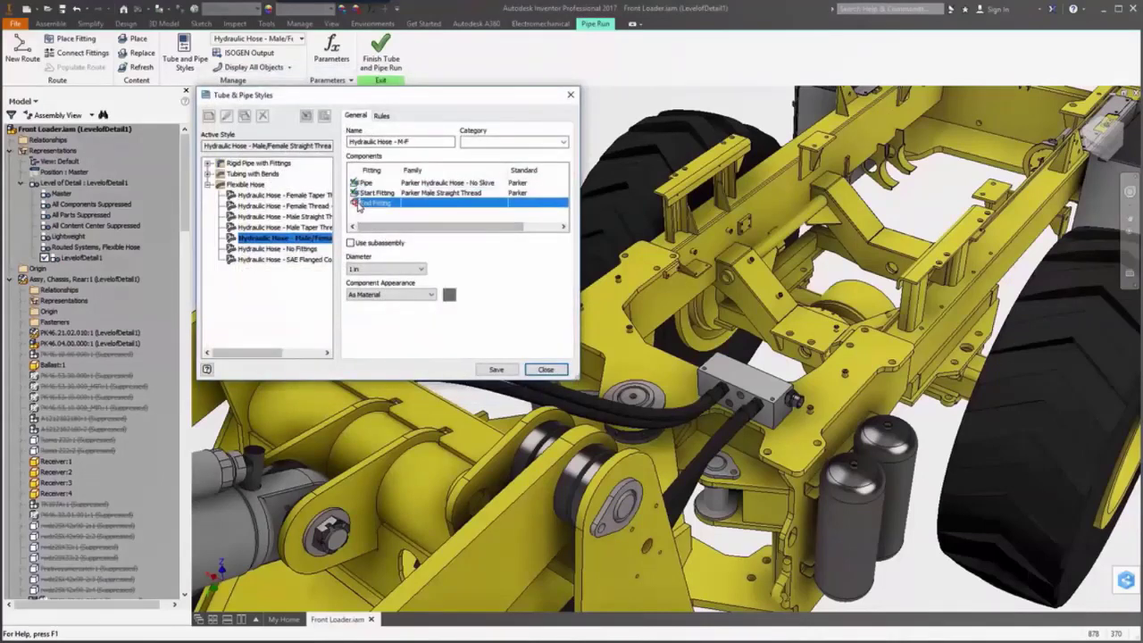
pyautogui.doubleClick(359, 204)
pyautogui.moveTo(455, 114); pyautogui.dragTo(443, 338)
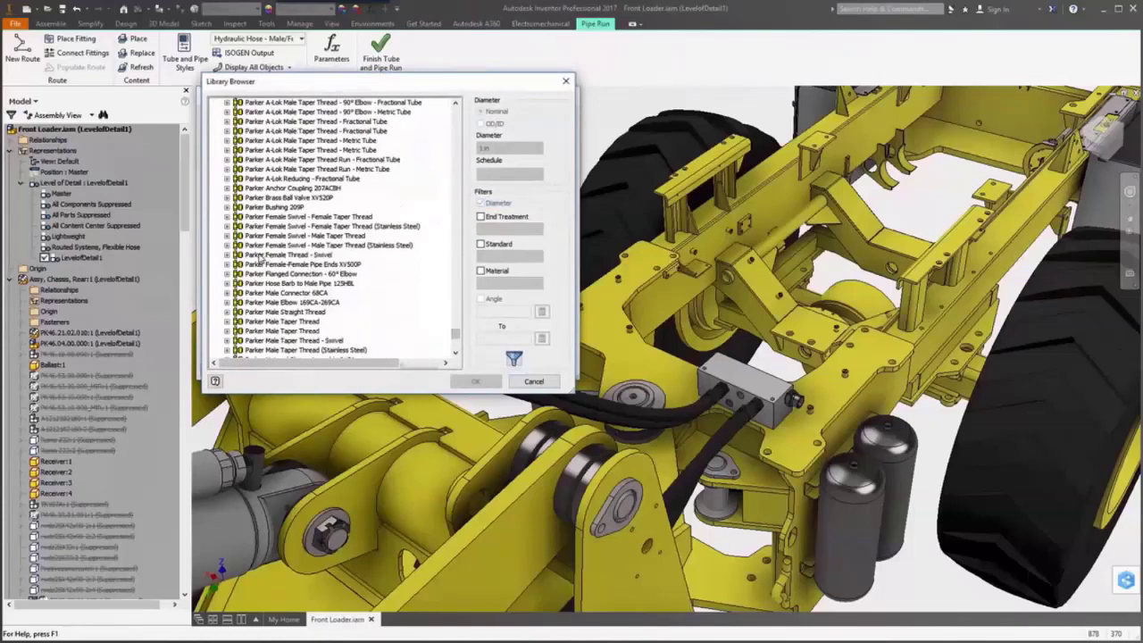
pyautogui.click(256, 256)
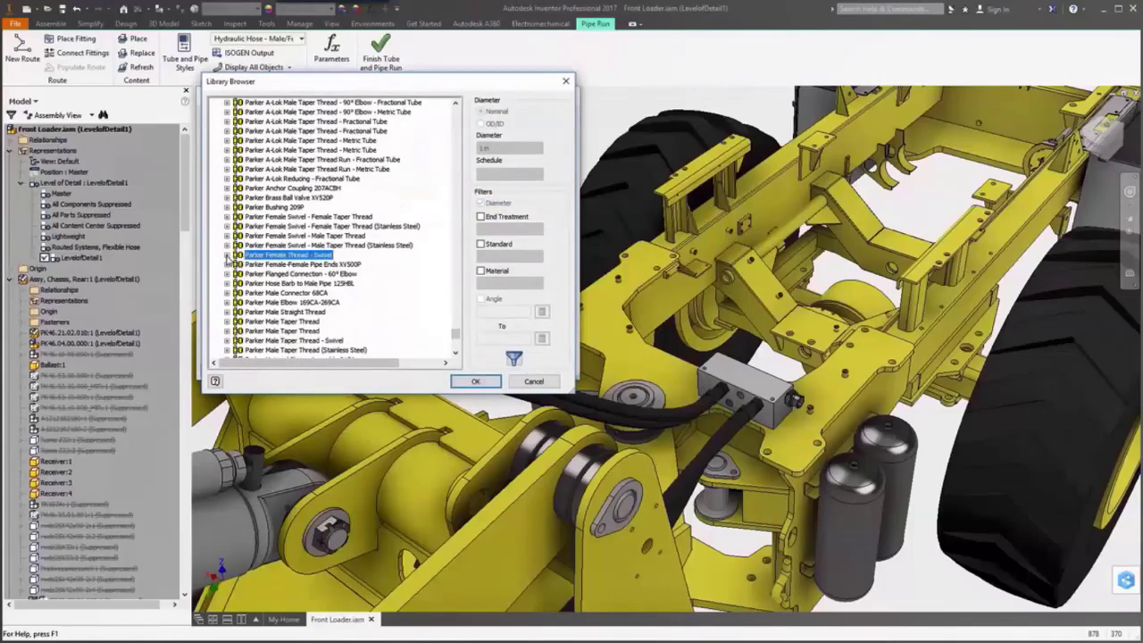
pyautogui.click(228, 256)
pyautogui.click(321, 264)
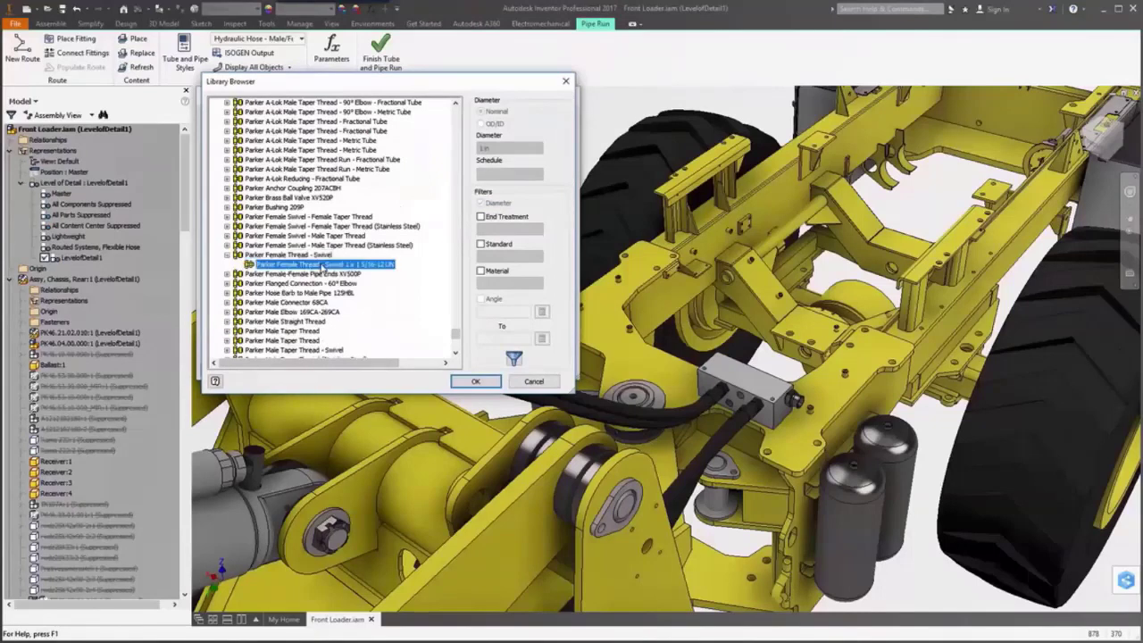
pyautogui.click(465, 381)
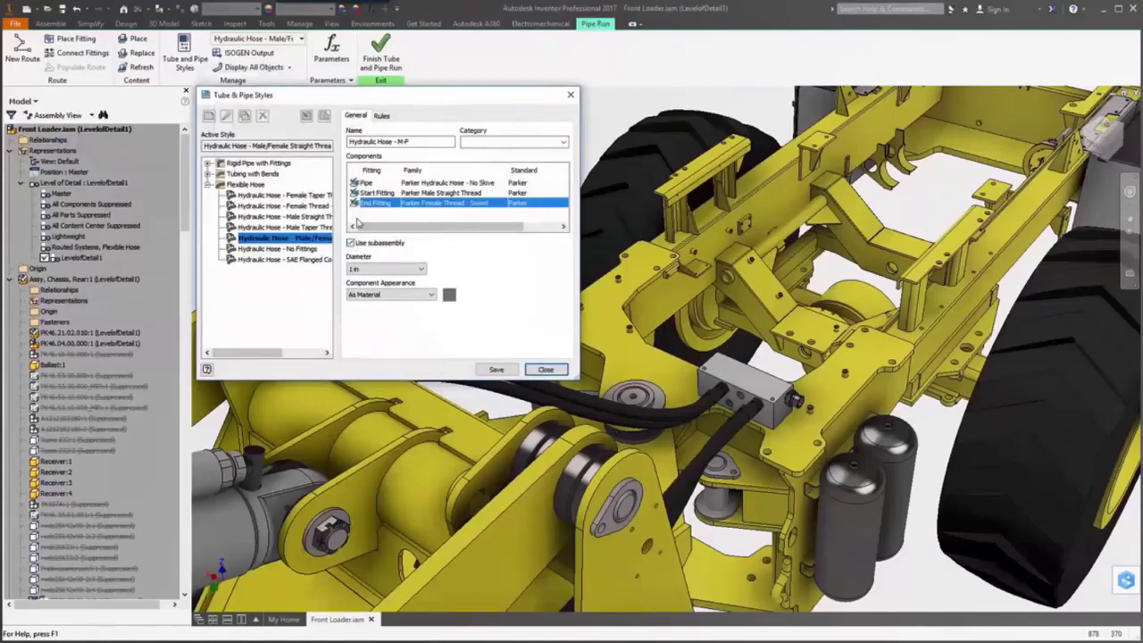
# Set the style's minimum bend radius to 0.500 in and hose round up value to .5, and save the style
pyautogui.click(384, 116)
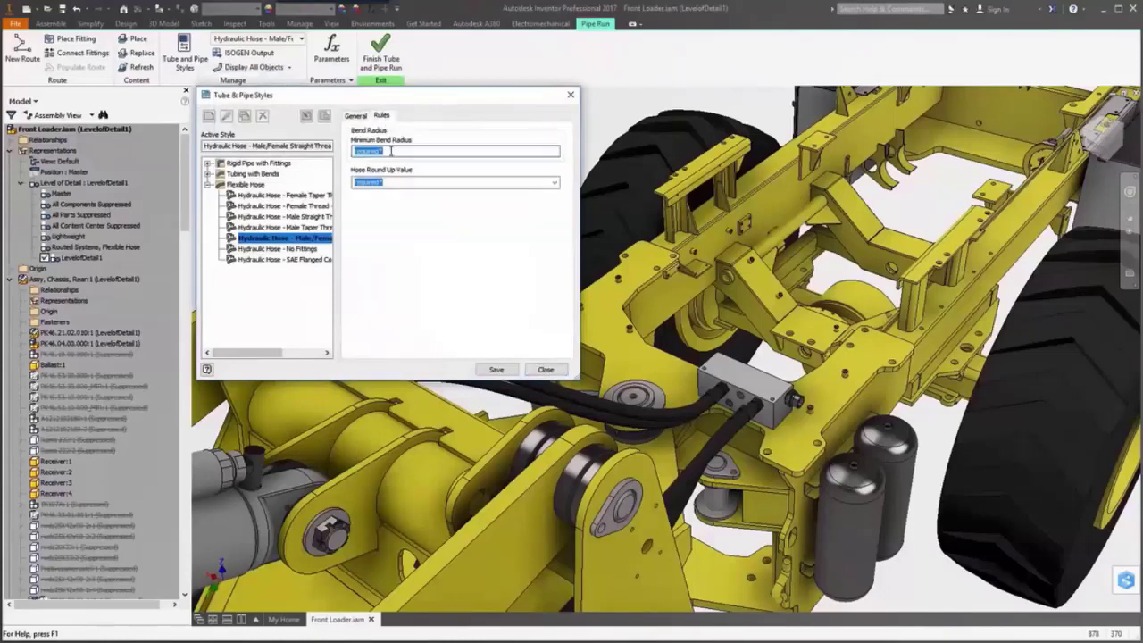
pyautogui.write('1')
pyautogui.write('50')
pyautogui.press('Tab')
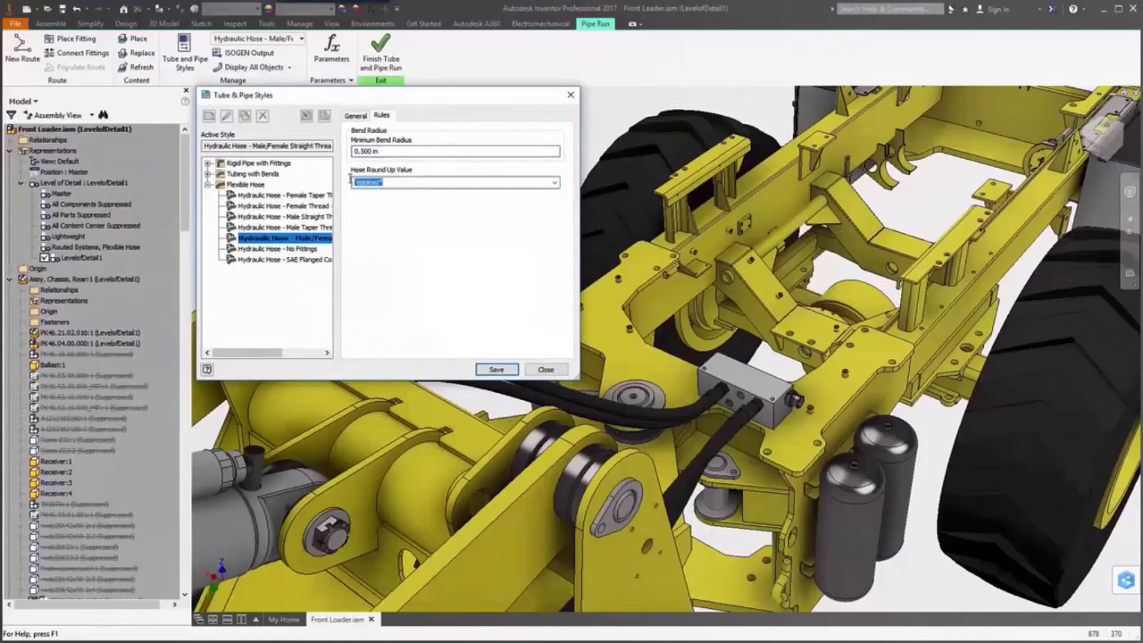
pyautogui.write('.5')
pyautogui.click(493, 371)
pyautogui.click(543, 370)
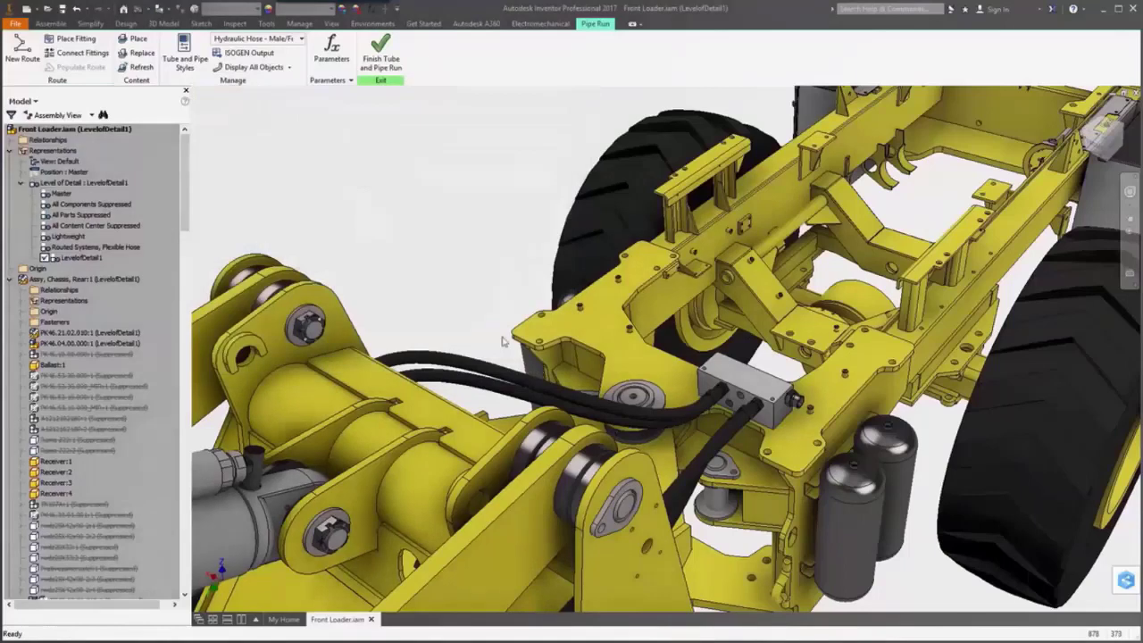
# Make Hydraulic Hose - M-F the active style and create a new hose route with the default file name and location
pyautogui.click(301, 38)
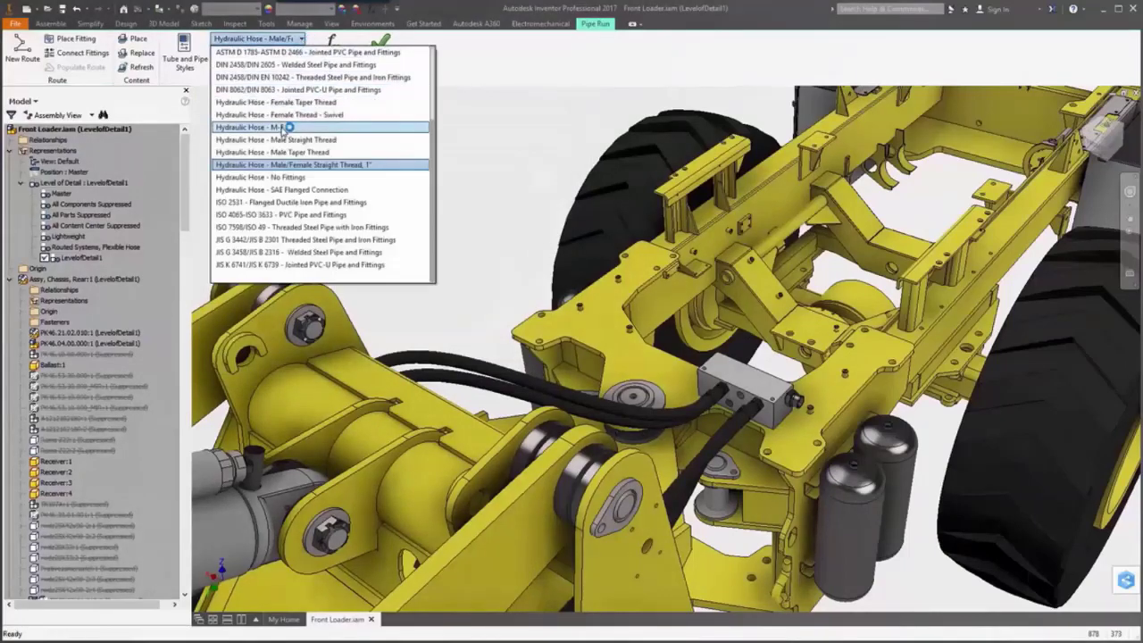
pyautogui.click(284, 127)
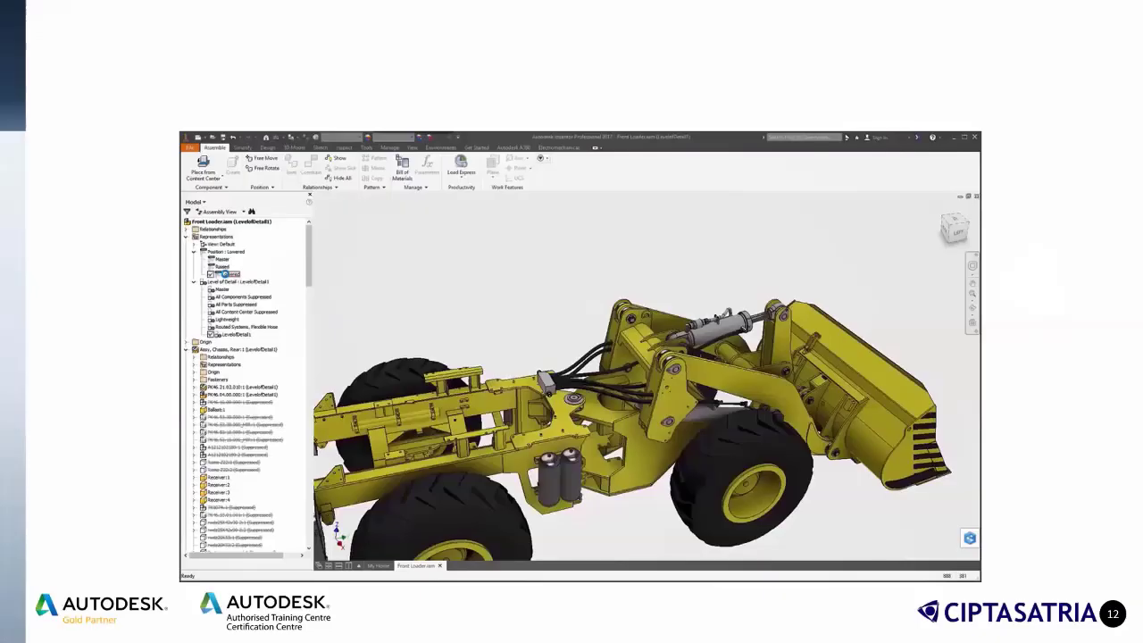
pyautogui.click(468, 84)
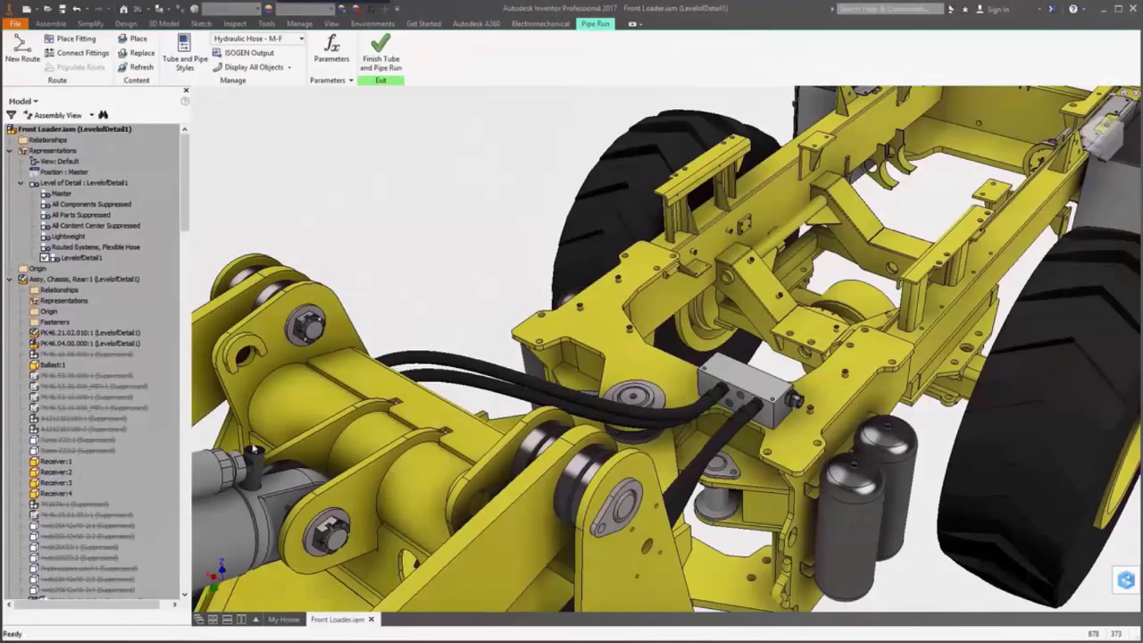
pyautogui.click(28, 59)
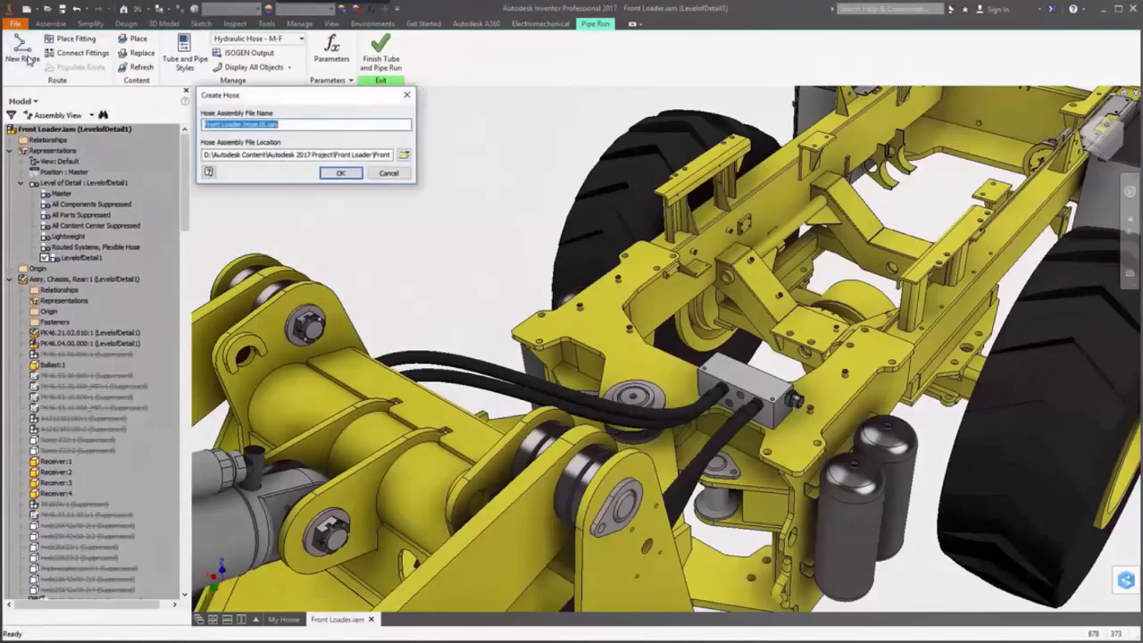
pyautogui.click(341, 174)
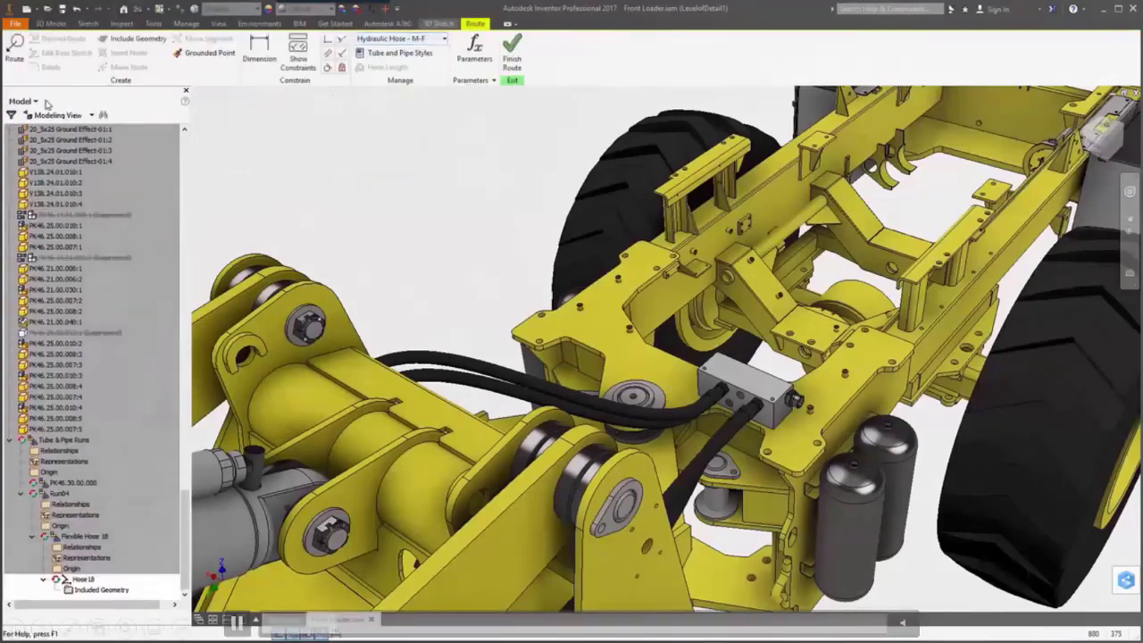
# Place the hose's start fitting on a free port of the grey manifold block and its end fitting on the hydraulic cylinder's elbow connection
pyautogui.click(17, 67)
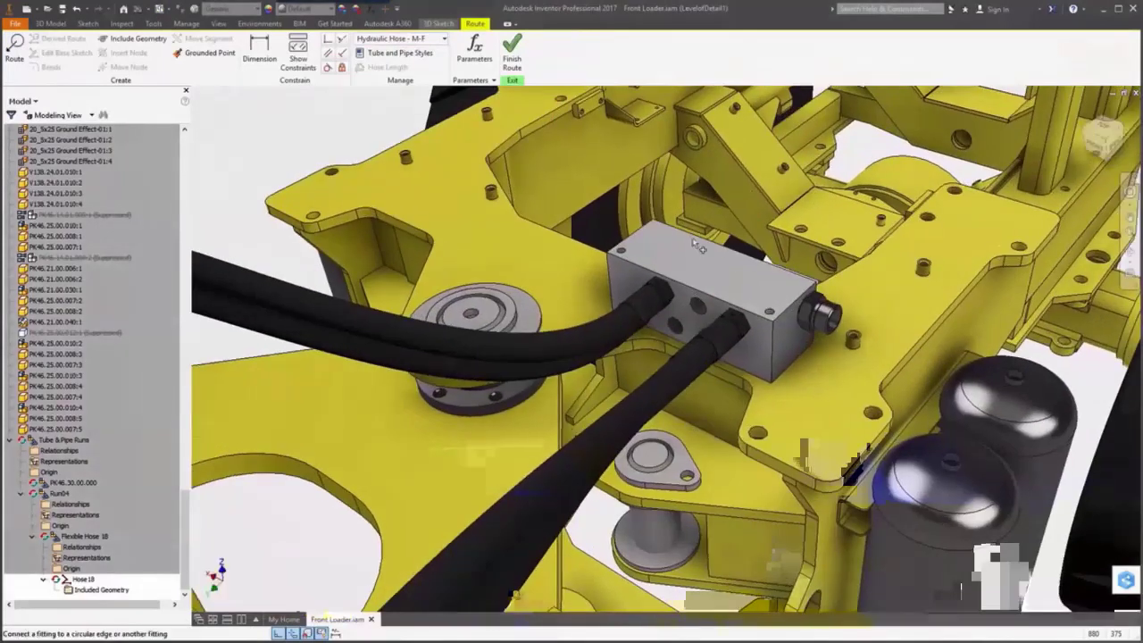
pyautogui.click(679, 329)
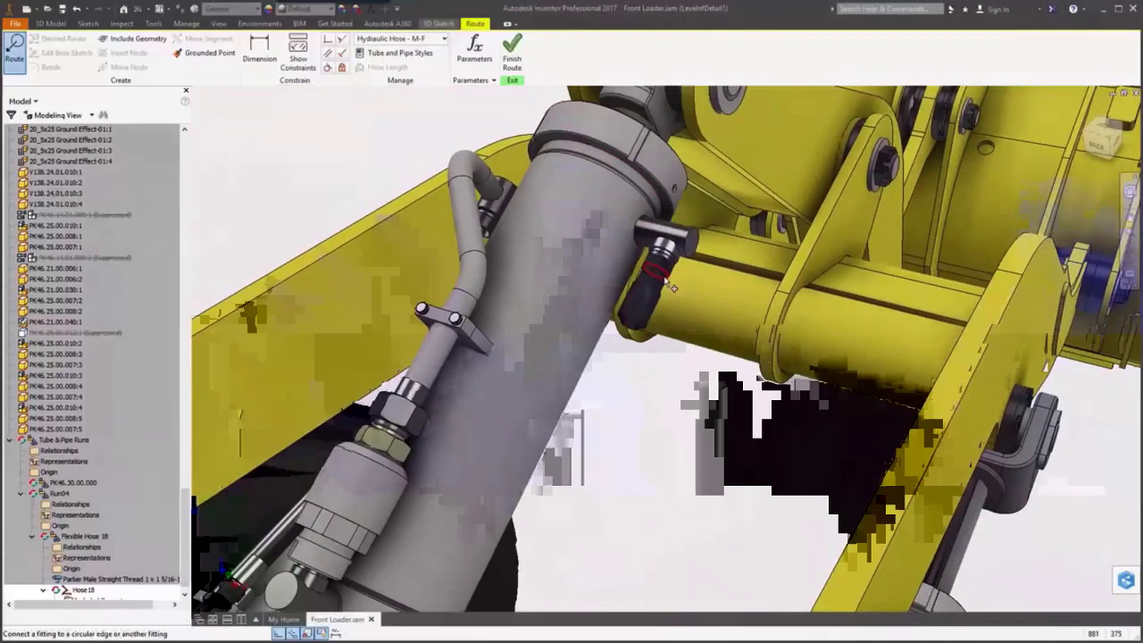
pyautogui.click(663, 277)
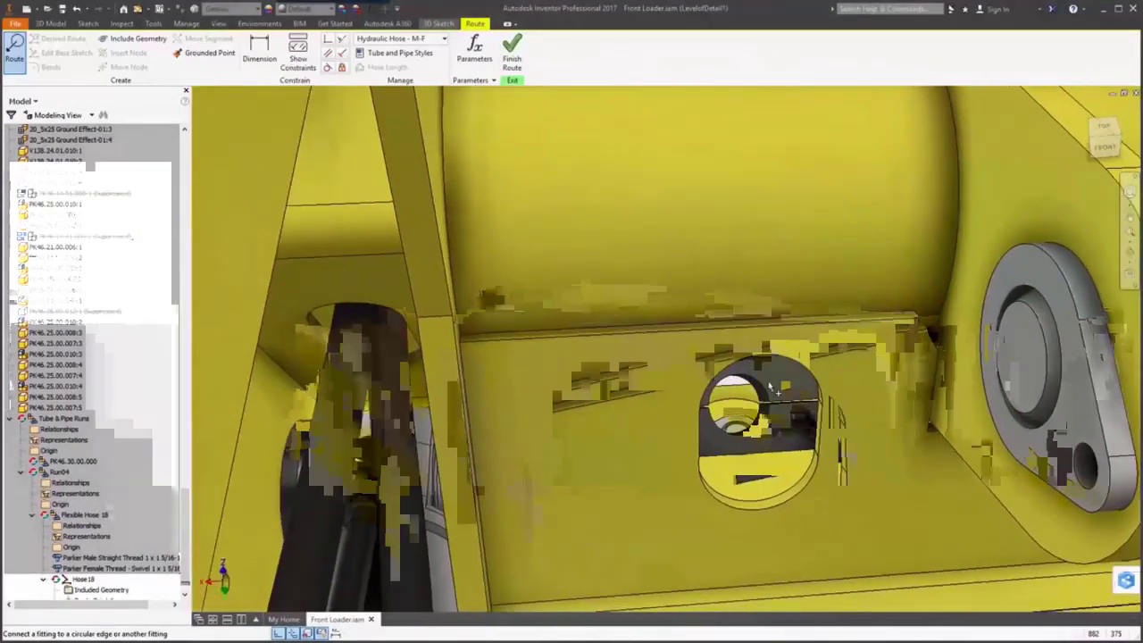
# Add an intermediate route point with a 19.050 mm offset at the round opening seen through the slotted frame plate
pyautogui.rightClick(773, 393)
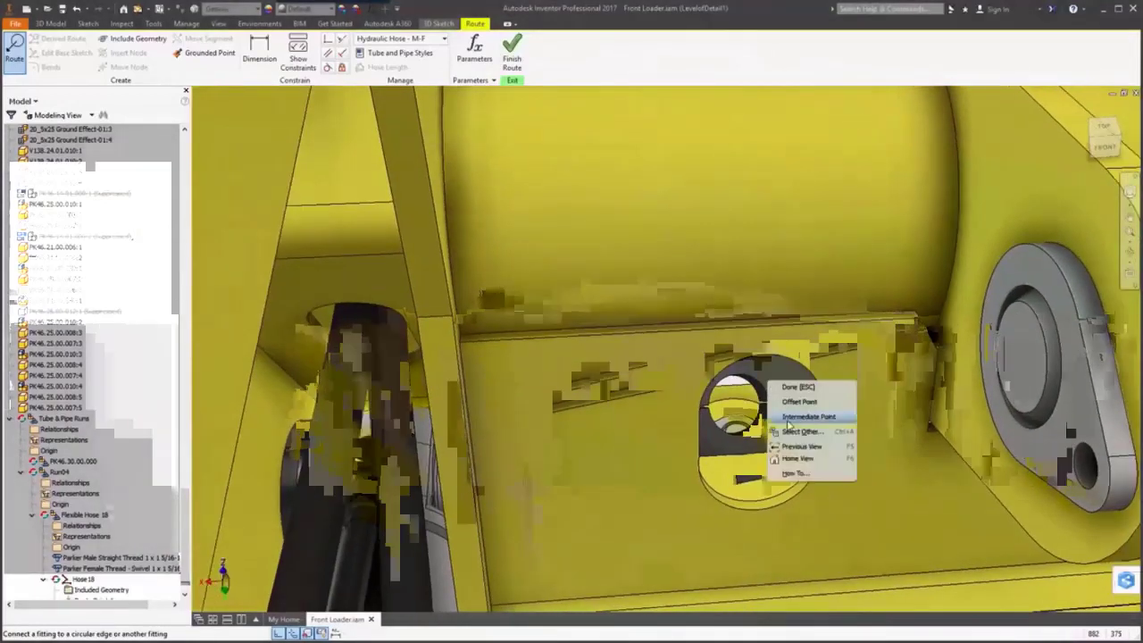
pyautogui.click(790, 420)
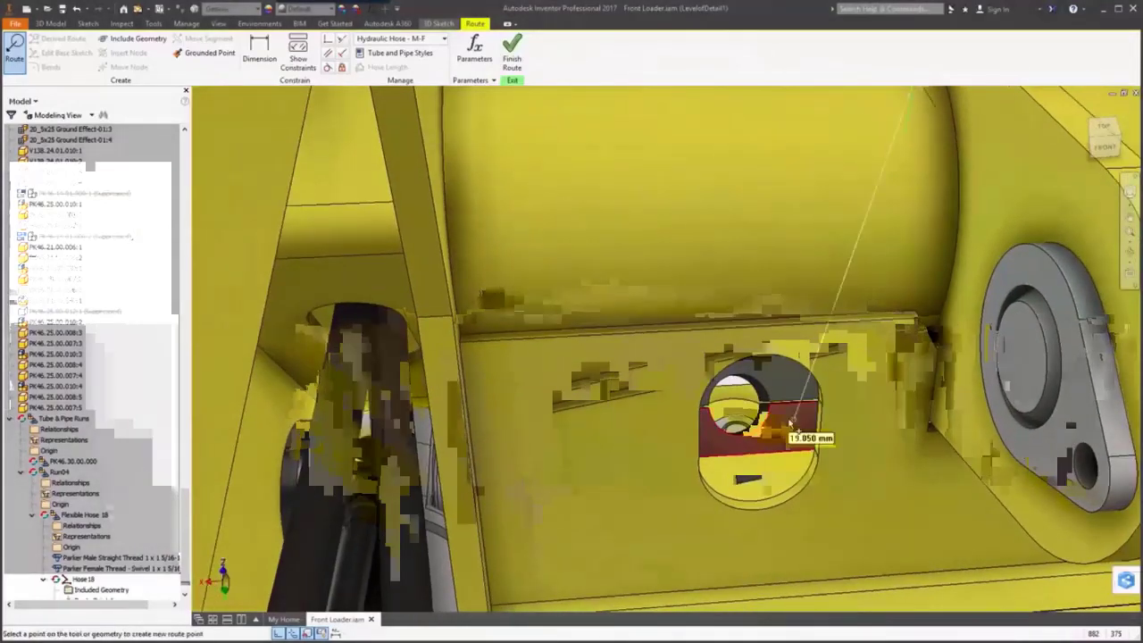
pyautogui.click(789, 426)
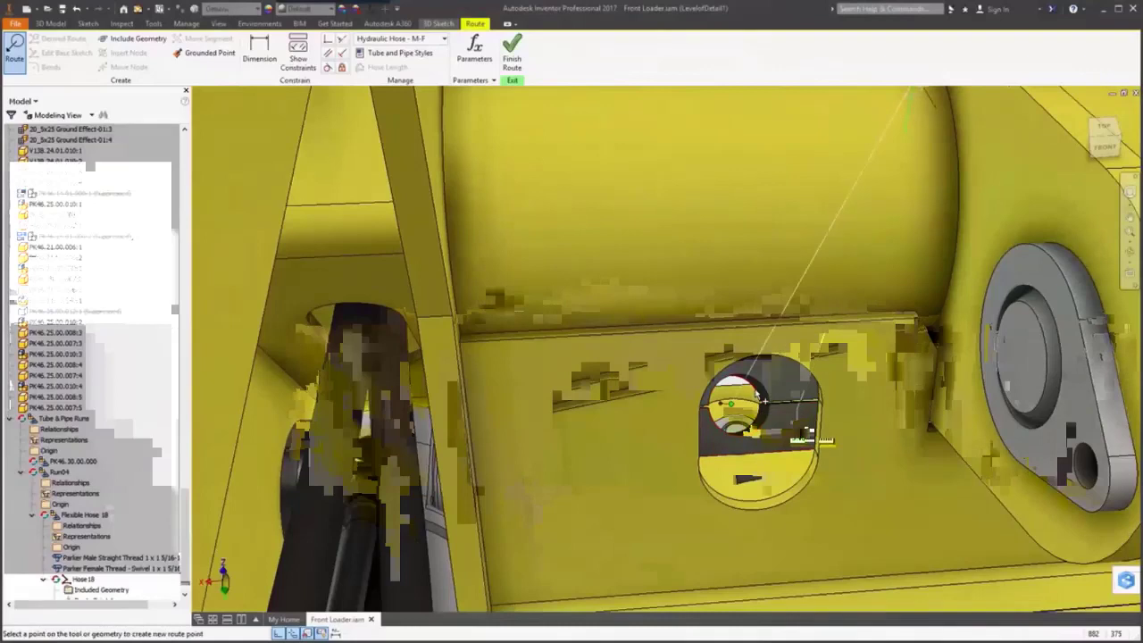
pyautogui.click(757, 398)
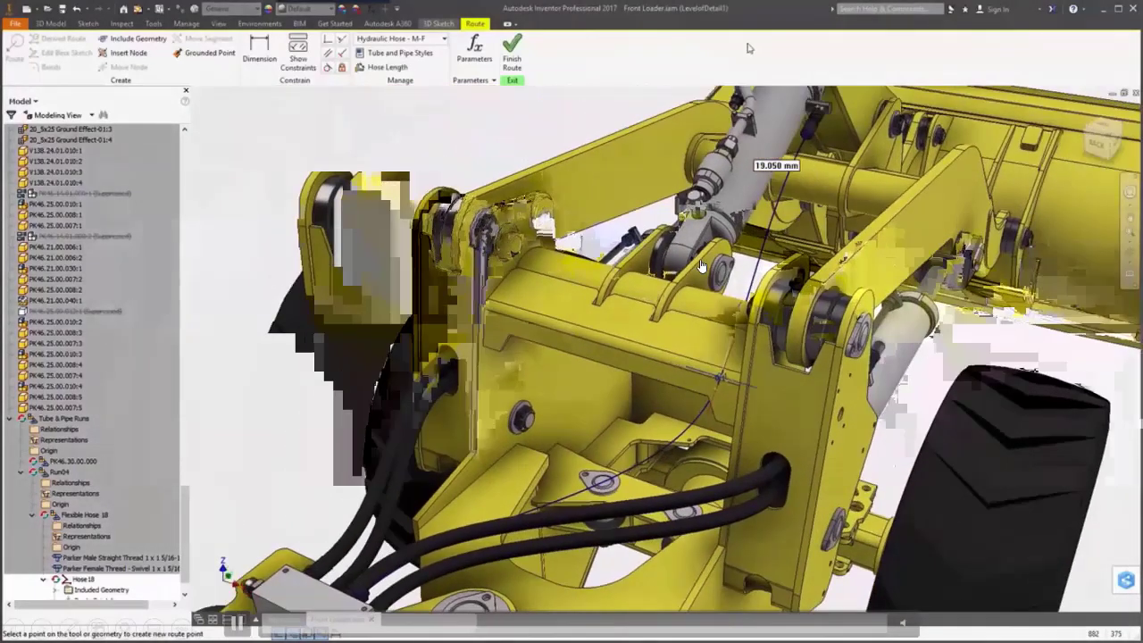
# End route point placement on the first manifold-to-cylinder hose and finish its route
pyautogui.rightClick(507, 130)
pyautogui.click(522, 132)
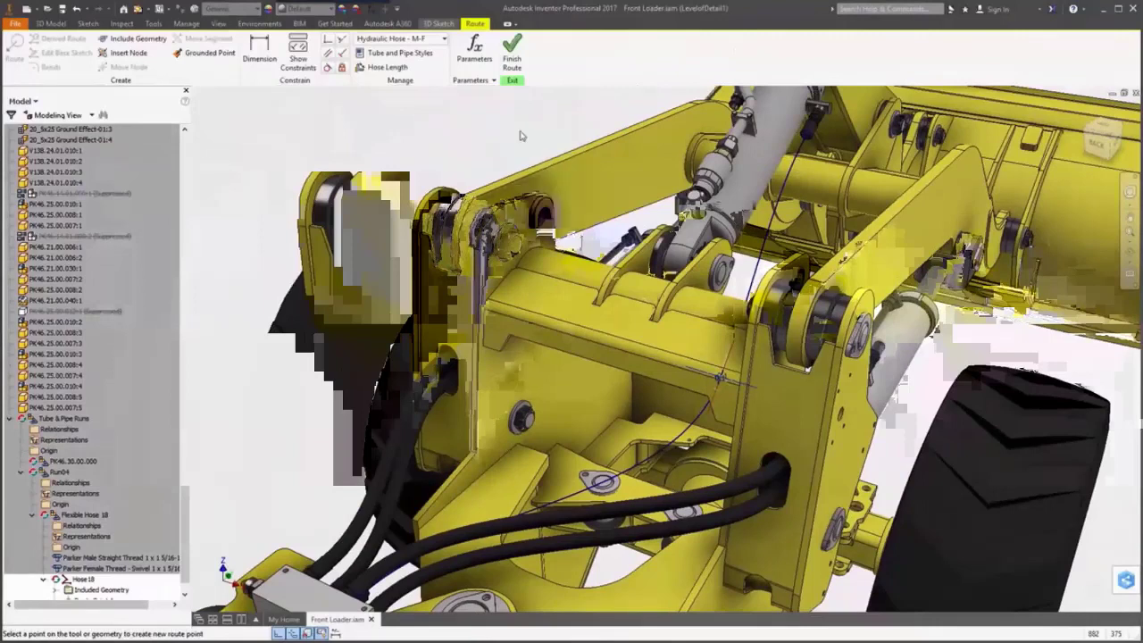
pyautogui.click(514, 65)
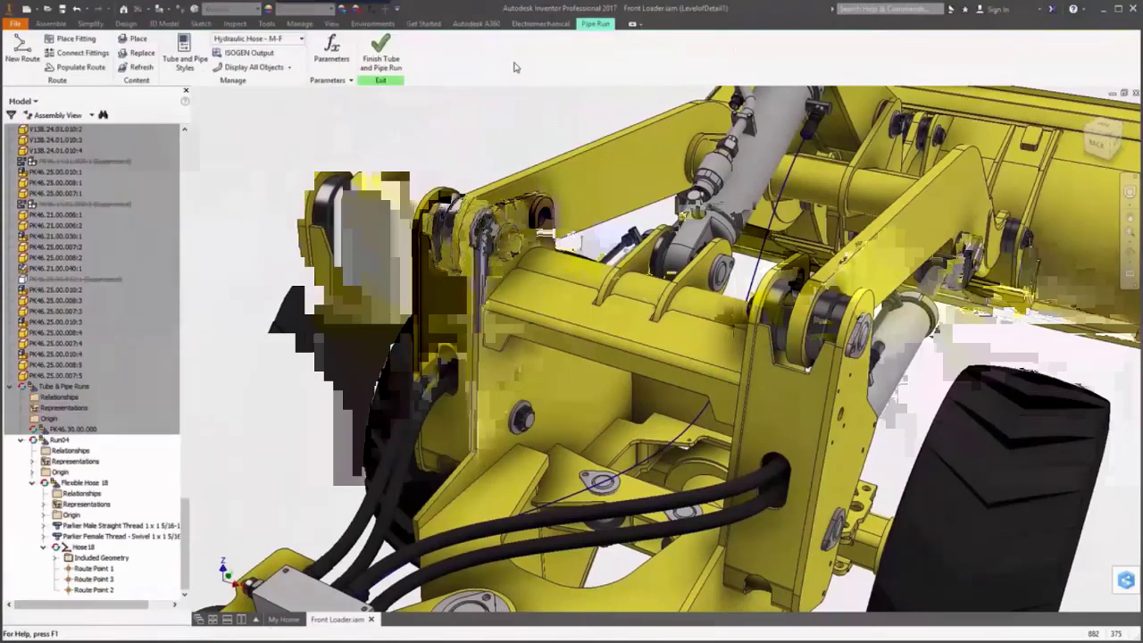
# Create a second hose route with default settings, its start fitting on the manifold block's remaining free port and end fitting on the cylinder's other elbow connection
pyautogui.click(22, 50)
pyautogui.click(347, 174)
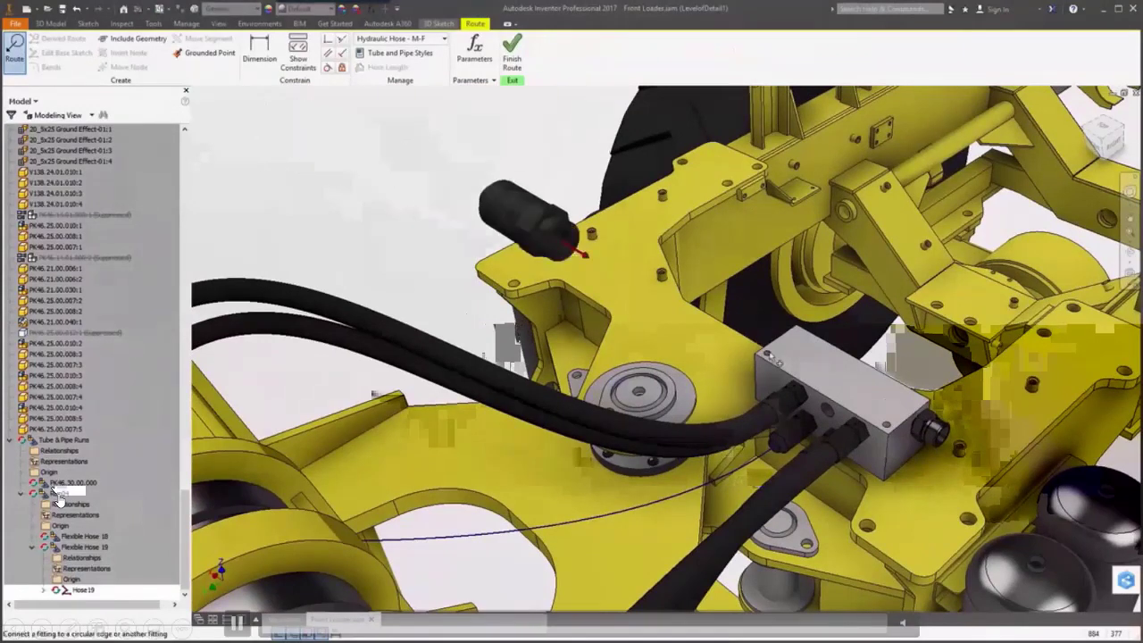
pyautogui.click(830, 416)
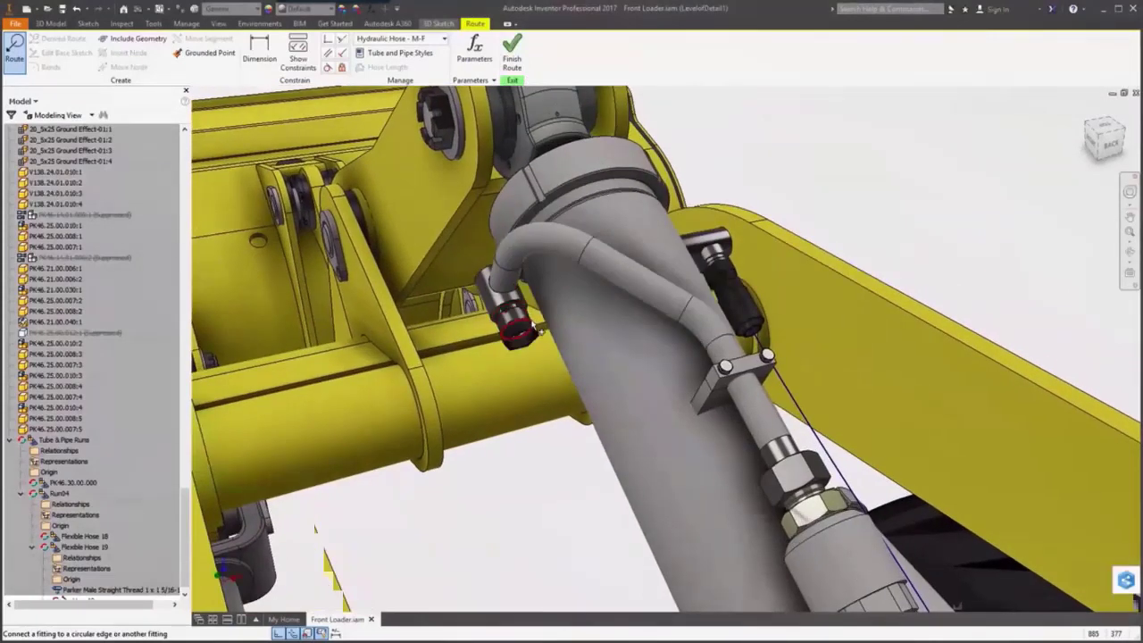
pyautogui.click(527, 321)
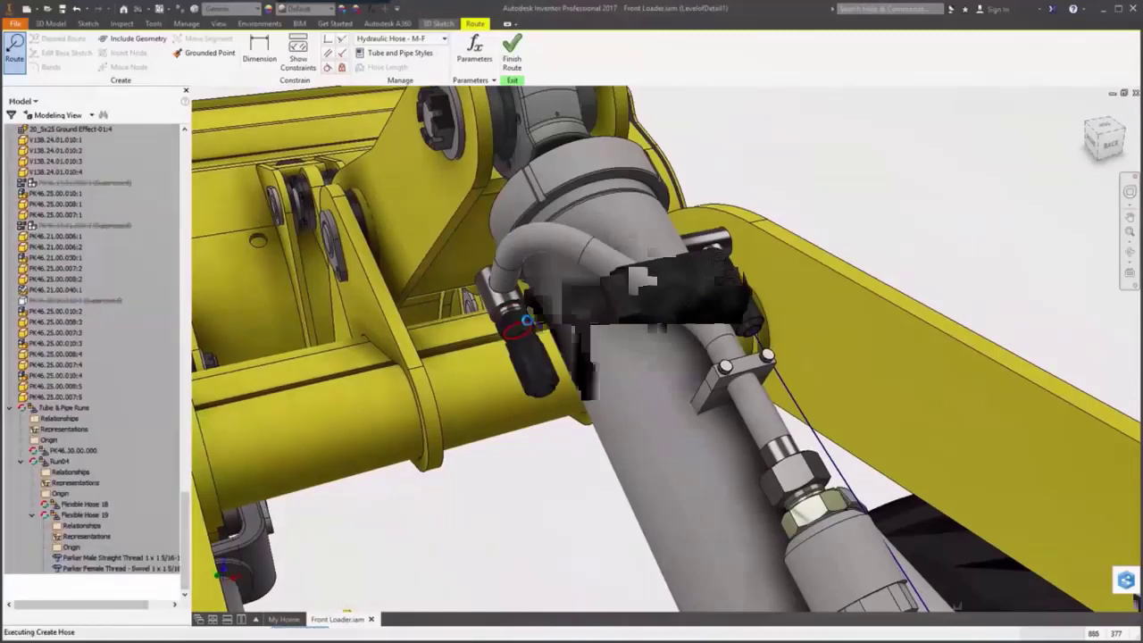
# Add an intermediate point to the second hose at the round opening seen through the frame plate's slot, and finish the route
pyautogui.keyDown('shift'); pyautogui.moveTo(543, 329); pyautogui.dragTo(342, 479, button='middle'); pyautogui.keyUp('shift')
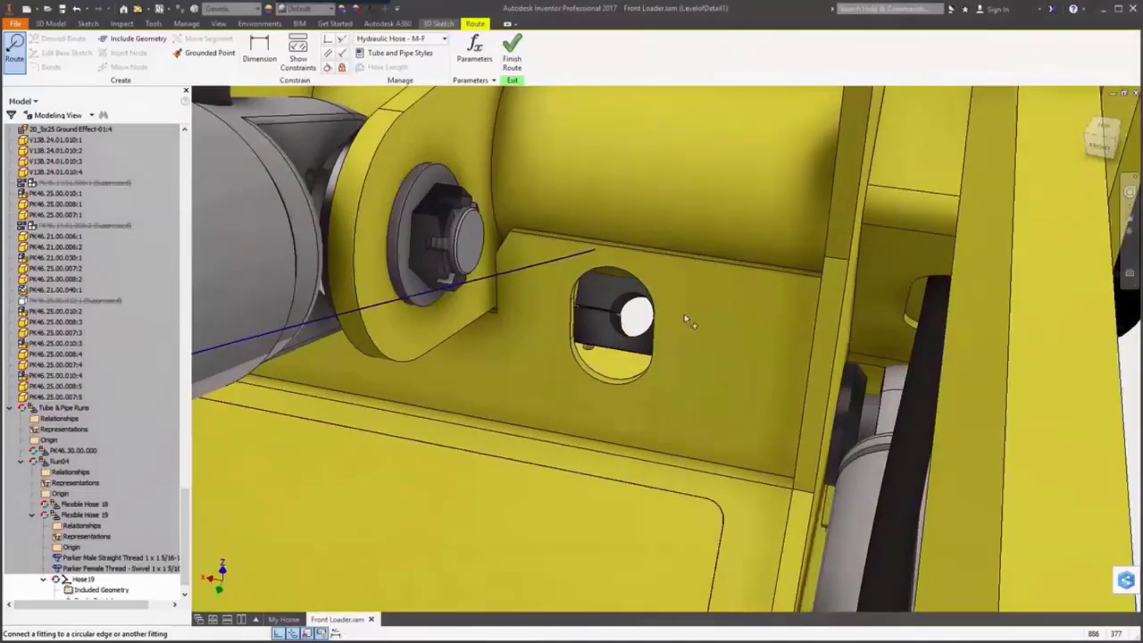
pyautogui.rightClick(642, 322)
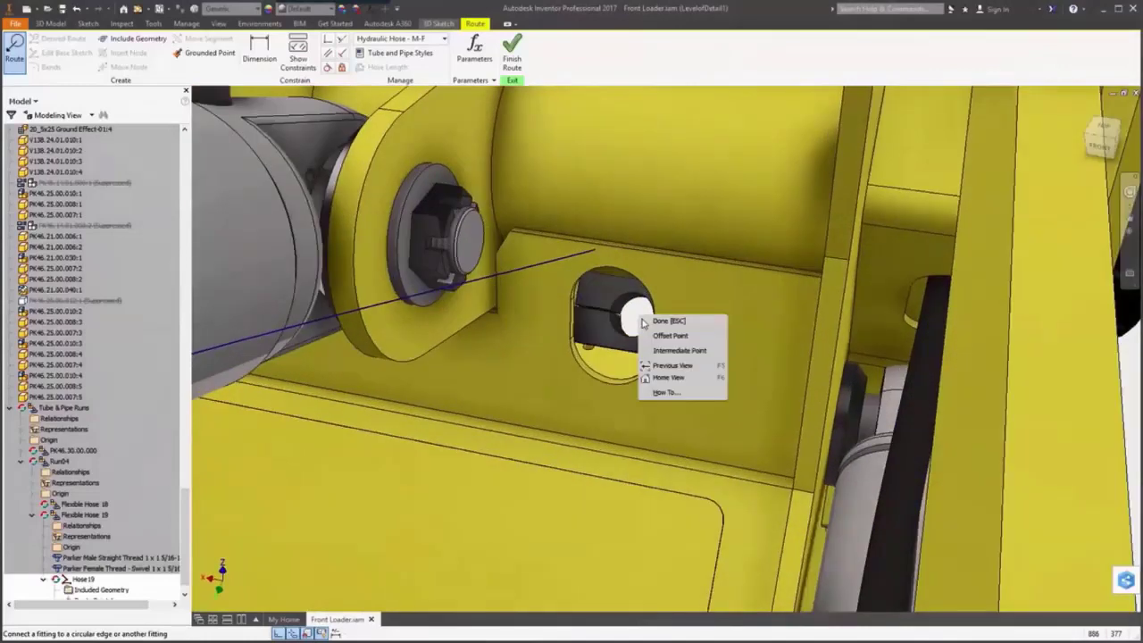
pyautogui.click(643, 322)
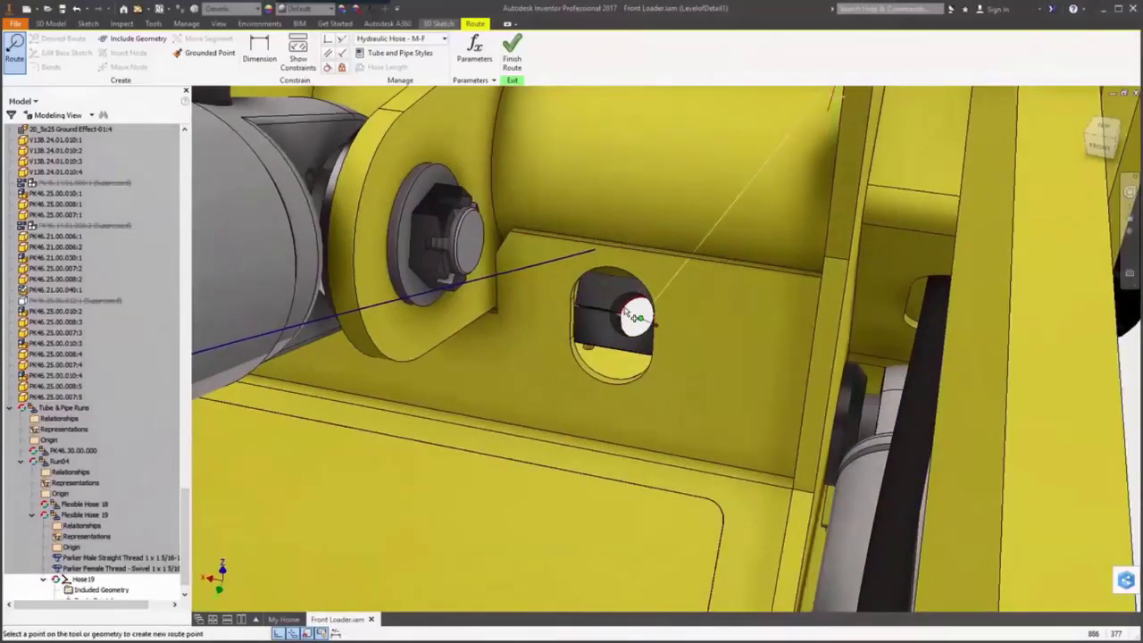
pyautogui.click(641, 319)
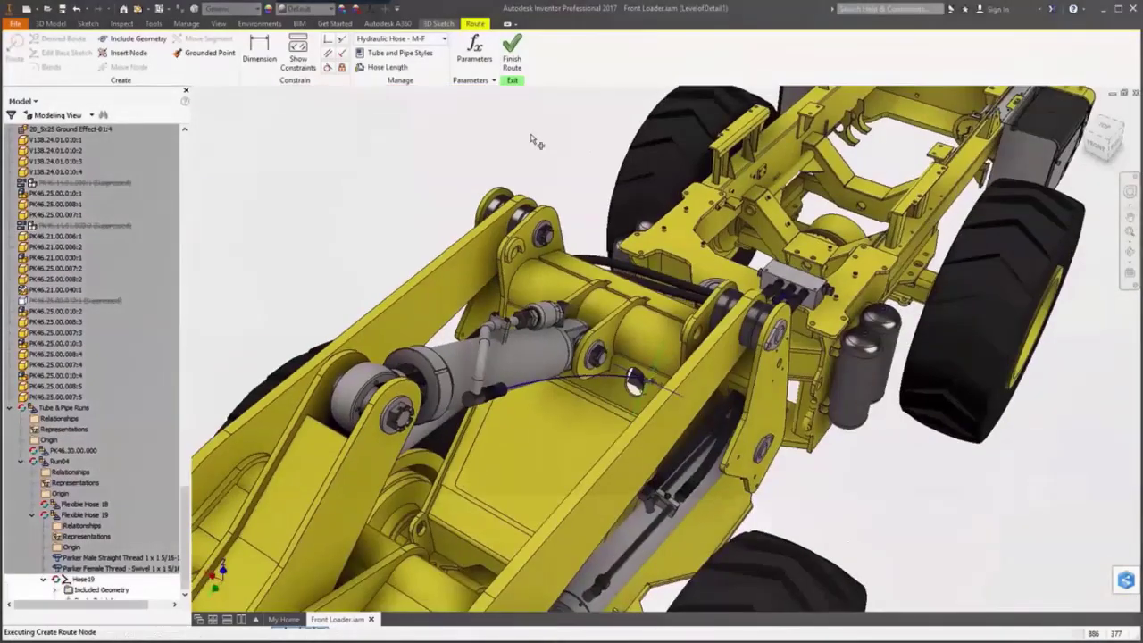
pyautogui.rightClick(539, 140)
pyautogui.click(550, 140)
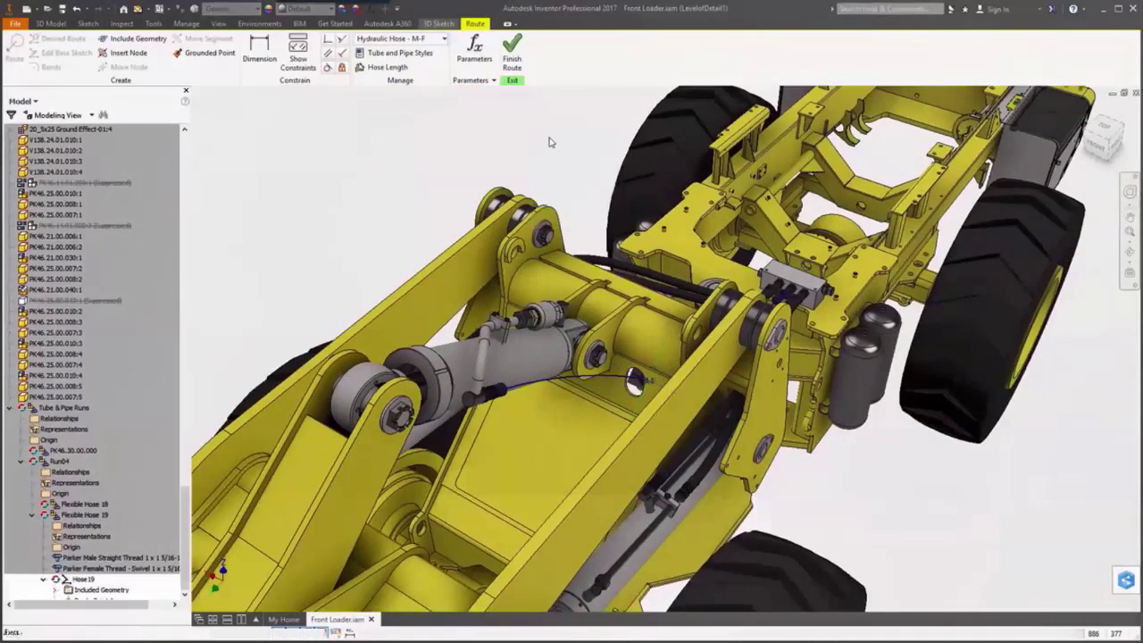
pyautogui.click(514, 57)
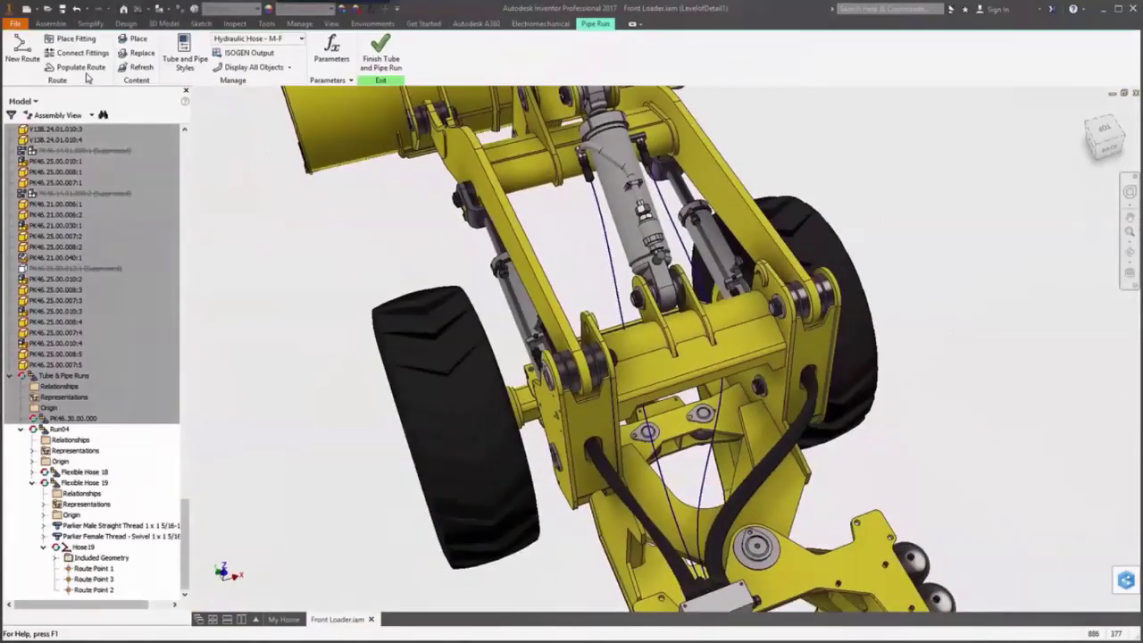
# Populate the Hose18 and Hose19 routes with hose content and exit the pipe run and Tube and Pipe editing
pyautogui.click(84, 73)
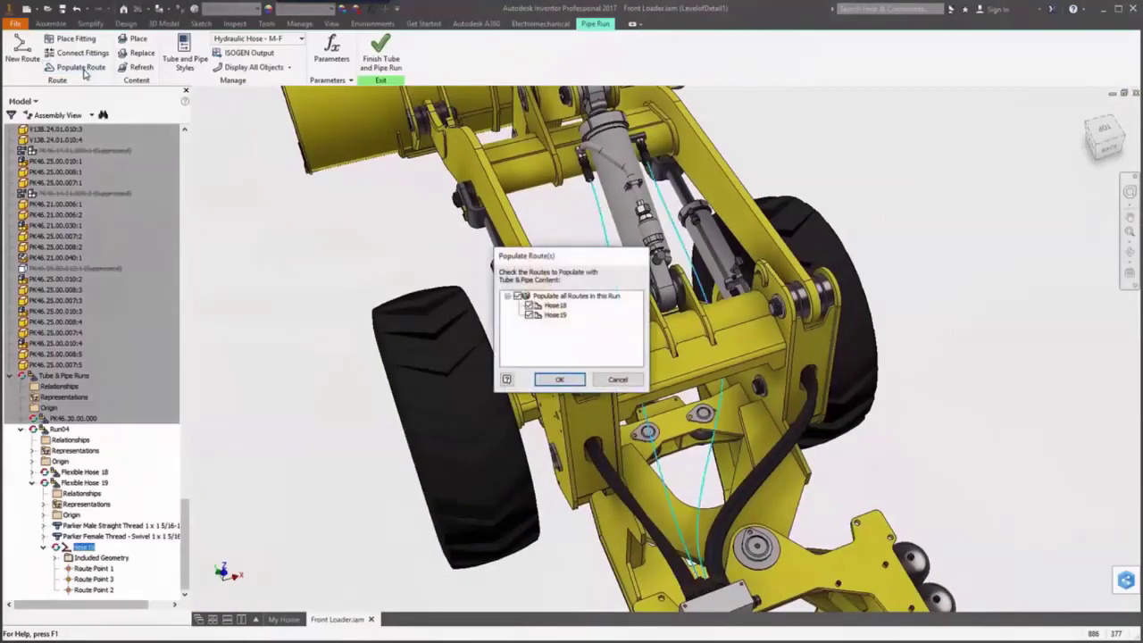
pyautogui.moveTo(555, 258); pyautogui.dragTo(498, 226)
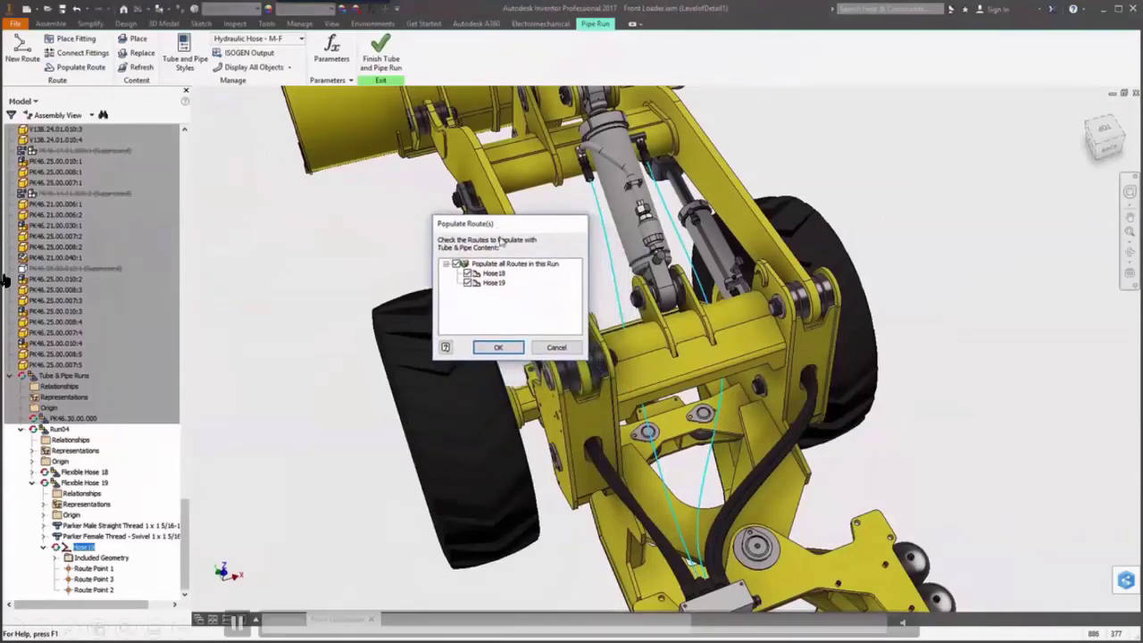
pyautogui.click(497, 348)
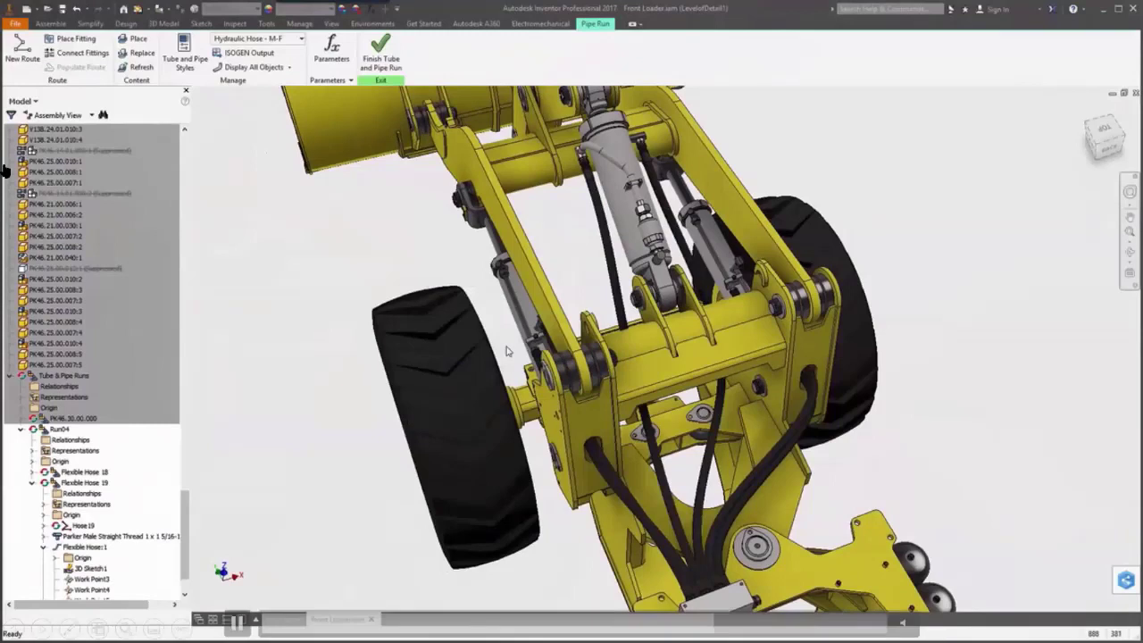
pyautogui.click(382, 57)
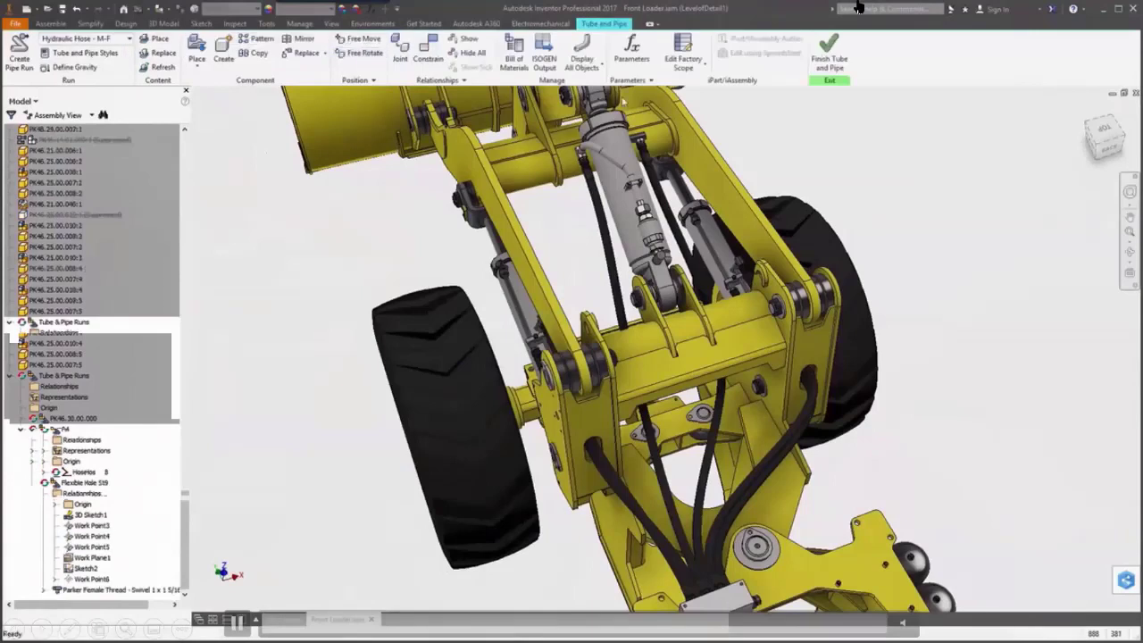
pyautogui.click(830, 55)
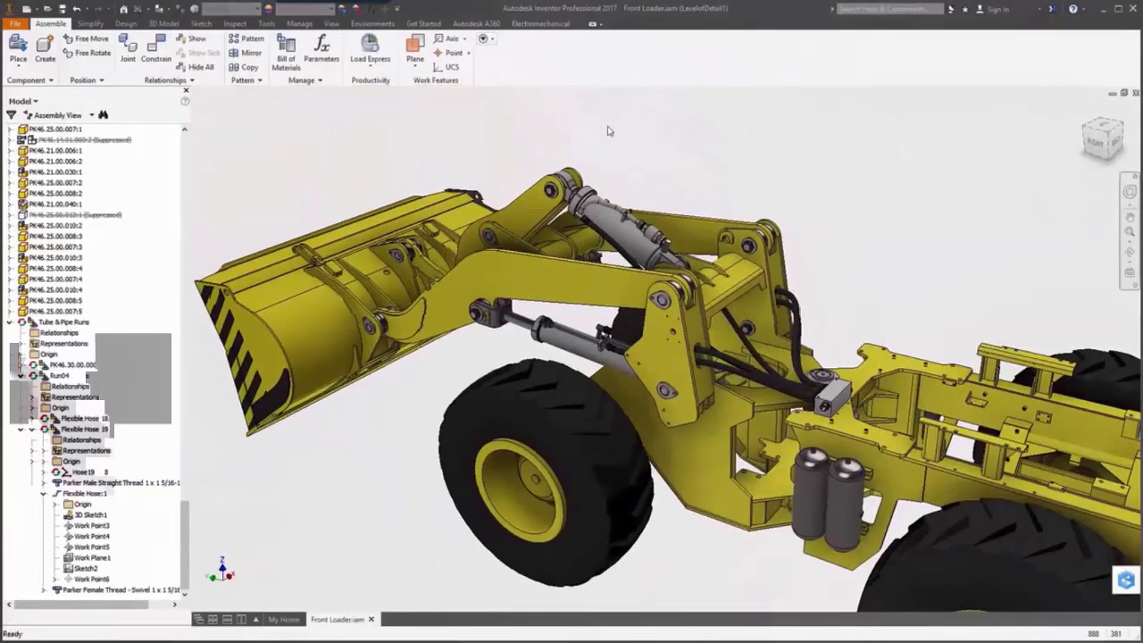
# Activate the loader assembly's Raised positional representation, followed by the Lowered one
pyautogui.scroll(15, 160, 190)
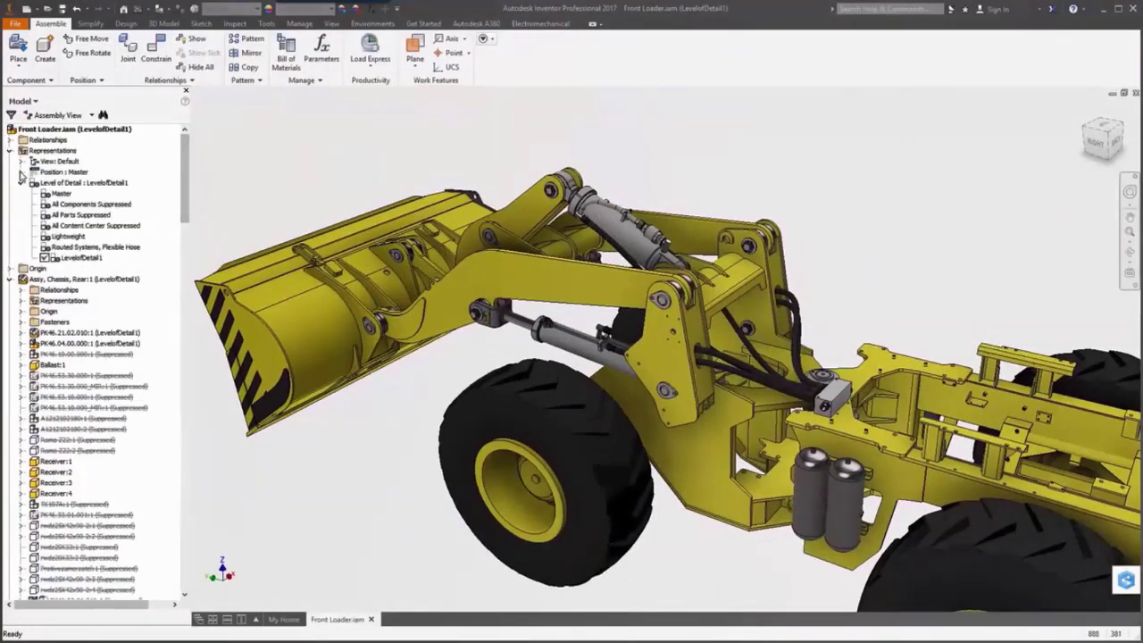
pyautogui.click(21, 174)
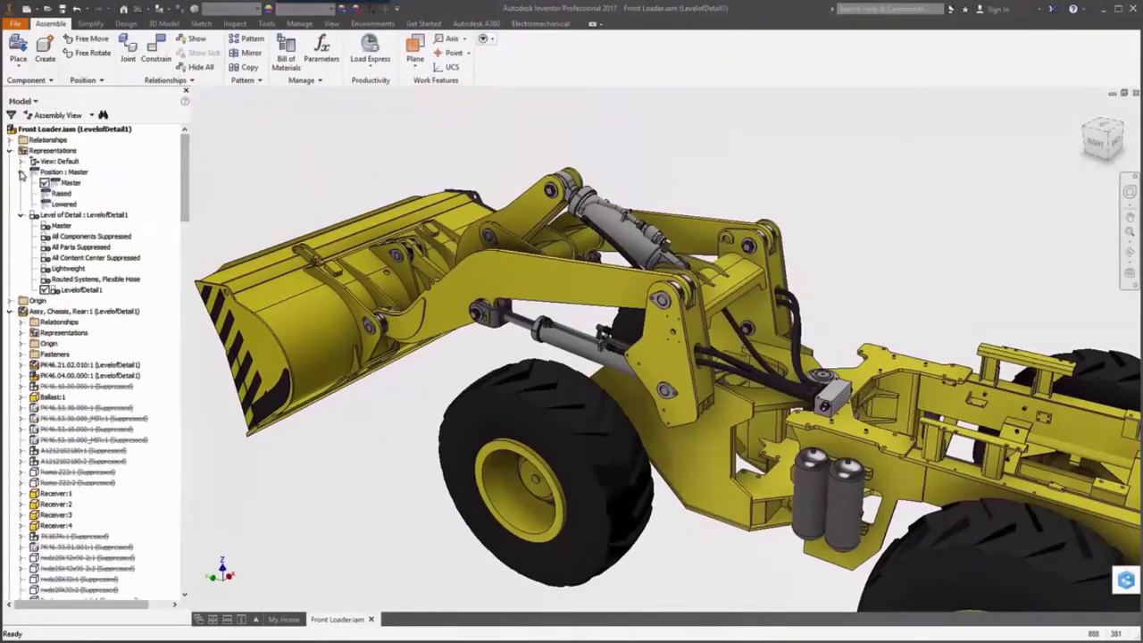
pyautogui.doubleClick(63, 194)
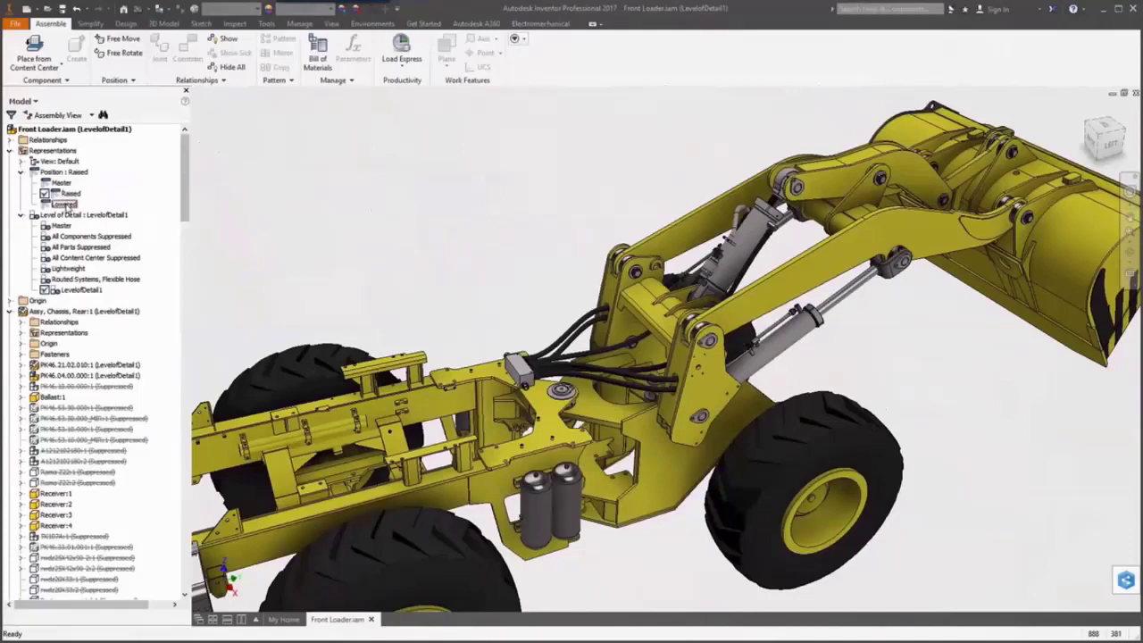
pyautogui.doubleClick(65, 204)
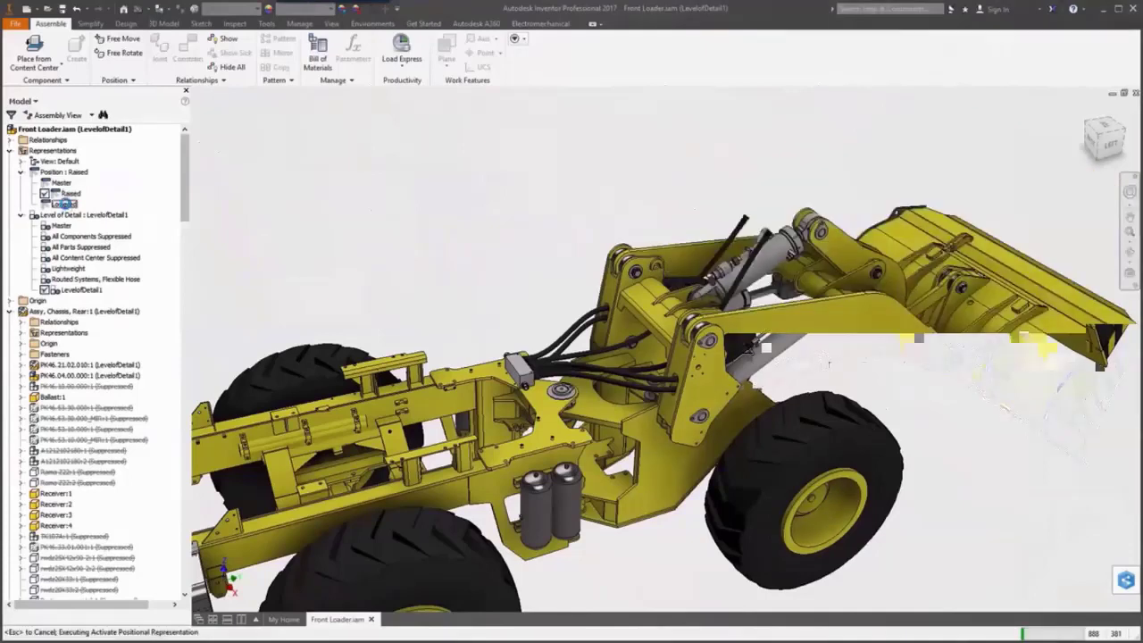
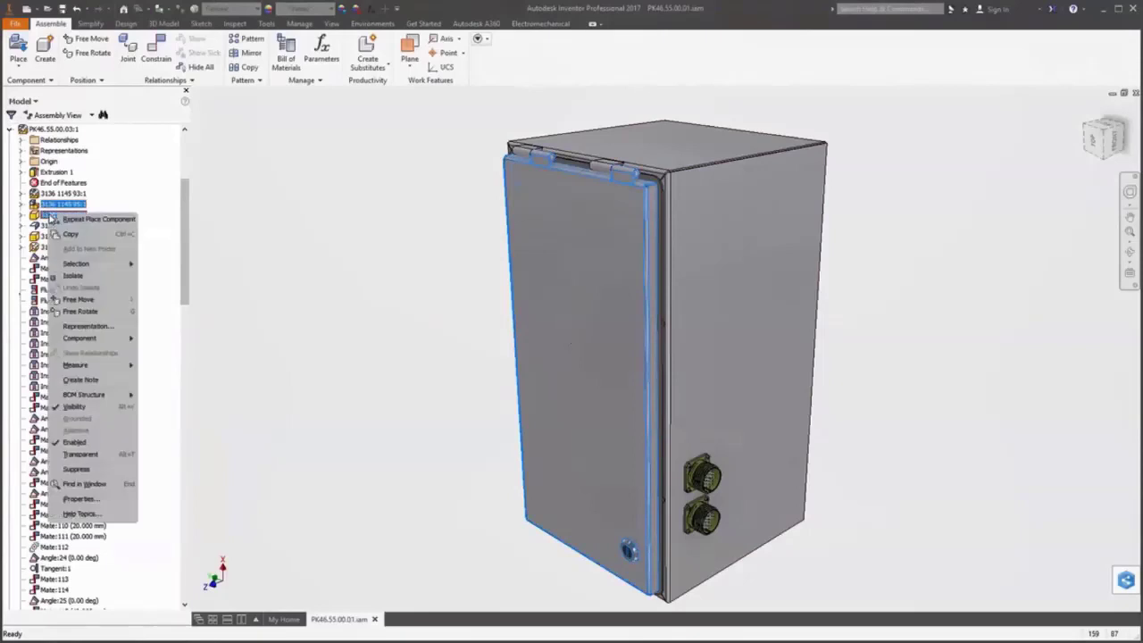
# Hide the selected door components of the electrical enclosure to expose its interior
pyautogui.click(76, 406)
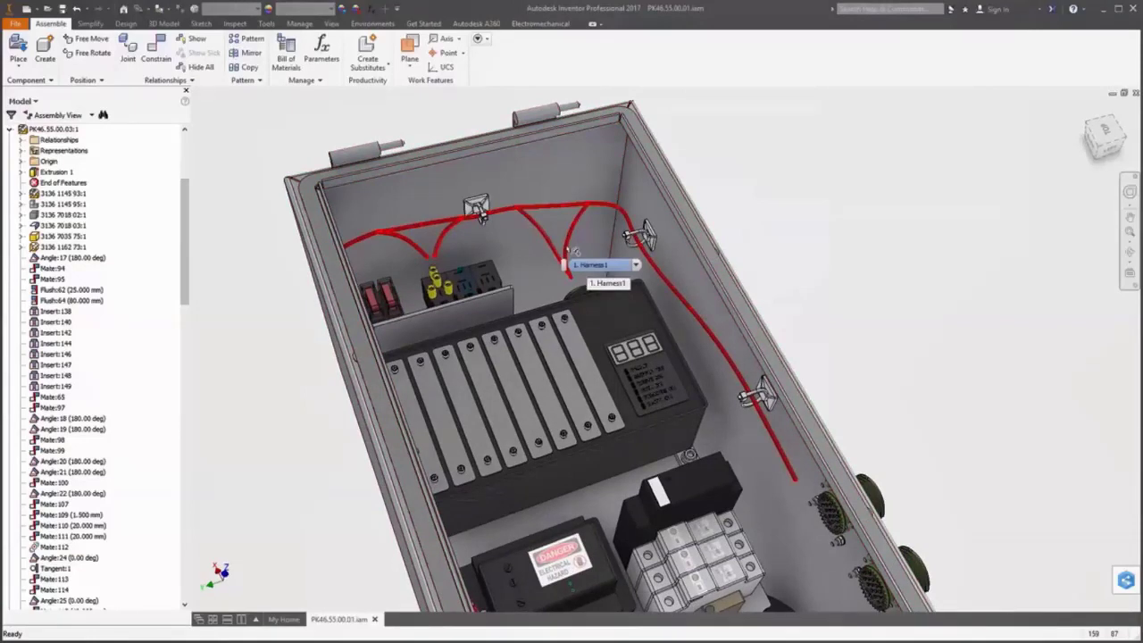
pyautogui.keyDown('shift'); pyautogui.moveTo(698, 387); pyautogui.dragTo(678, 393, button='middle'); pyautogui.keyUp('shift')
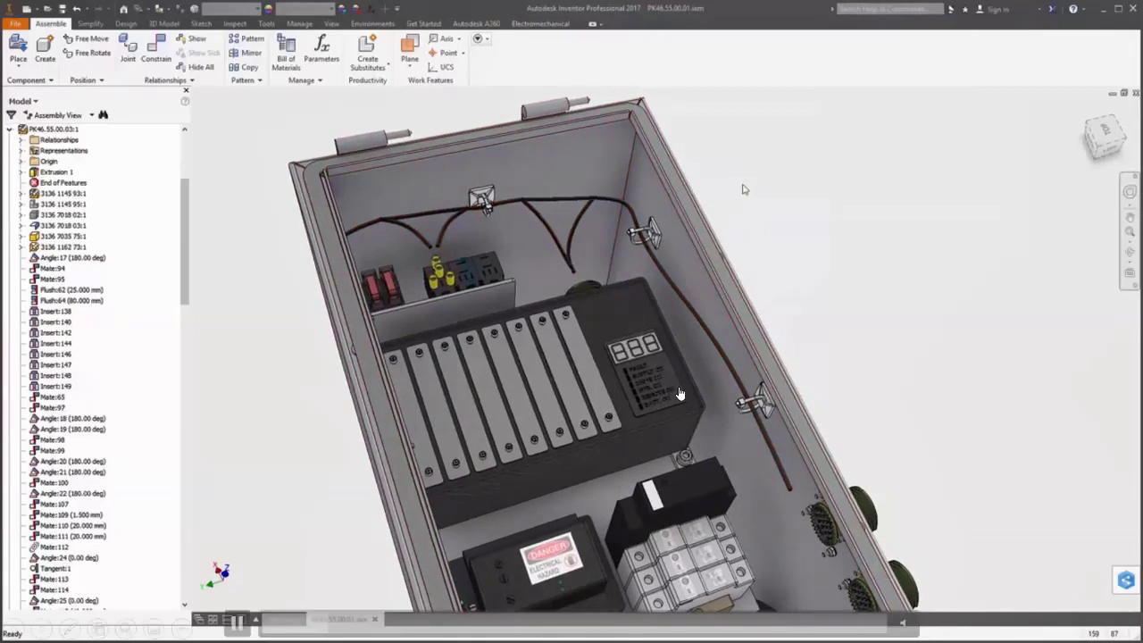
pyautogui.click(678, 393)
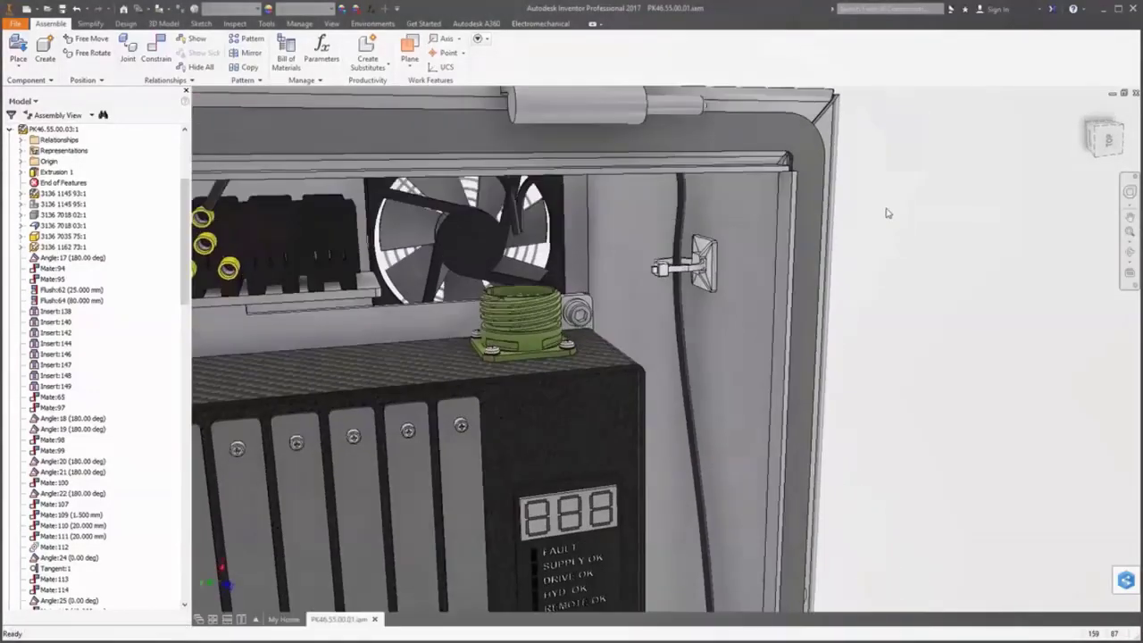
# Choose 38999-19 Receptacle Assy.ipt for placement from the Electrical System folder's _Vendor Data, 38999-19 Receptacle Assy subfolder
pyautogui.rightClick(884, 212)
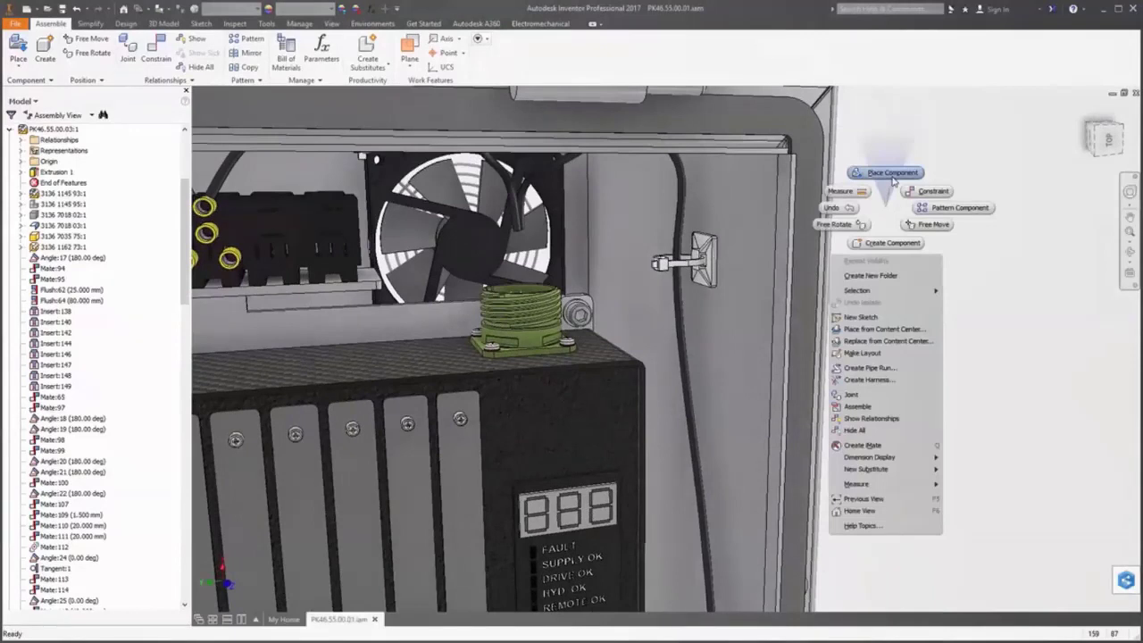
pyautogui.click(893, 174)
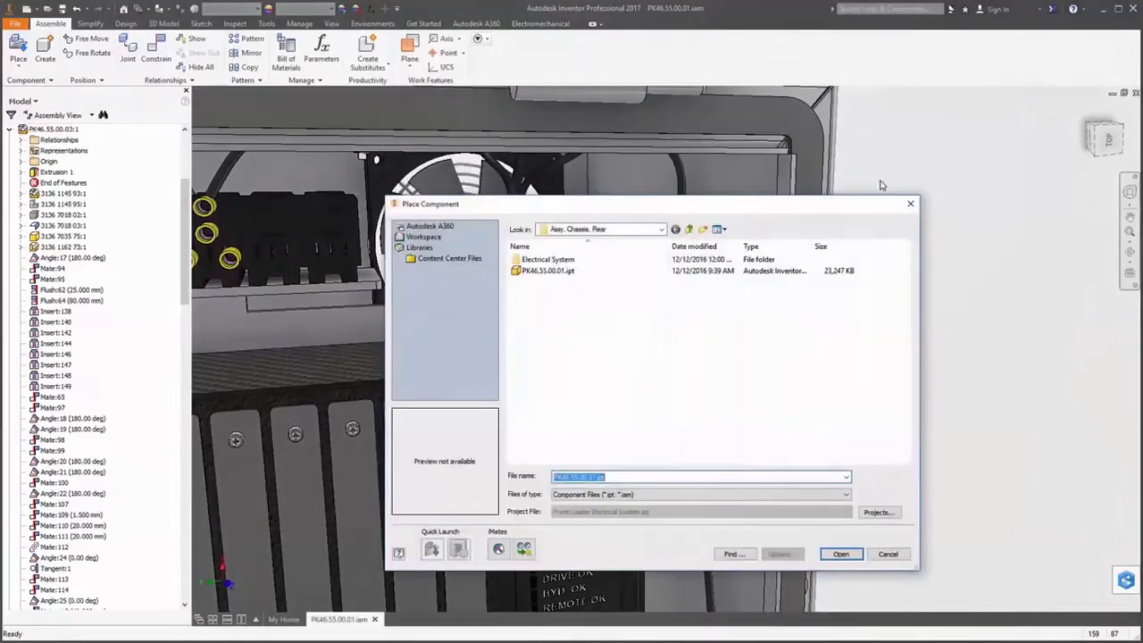
pyautogui.doubleClick(551, 259)
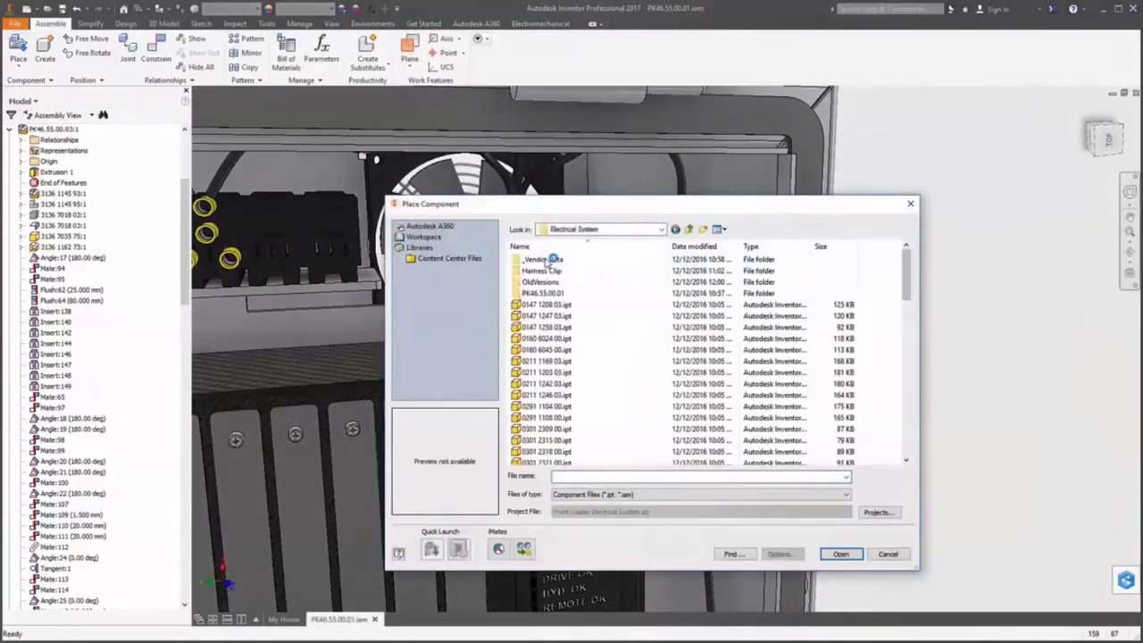
pyautogui.doubleClick(549, 259)
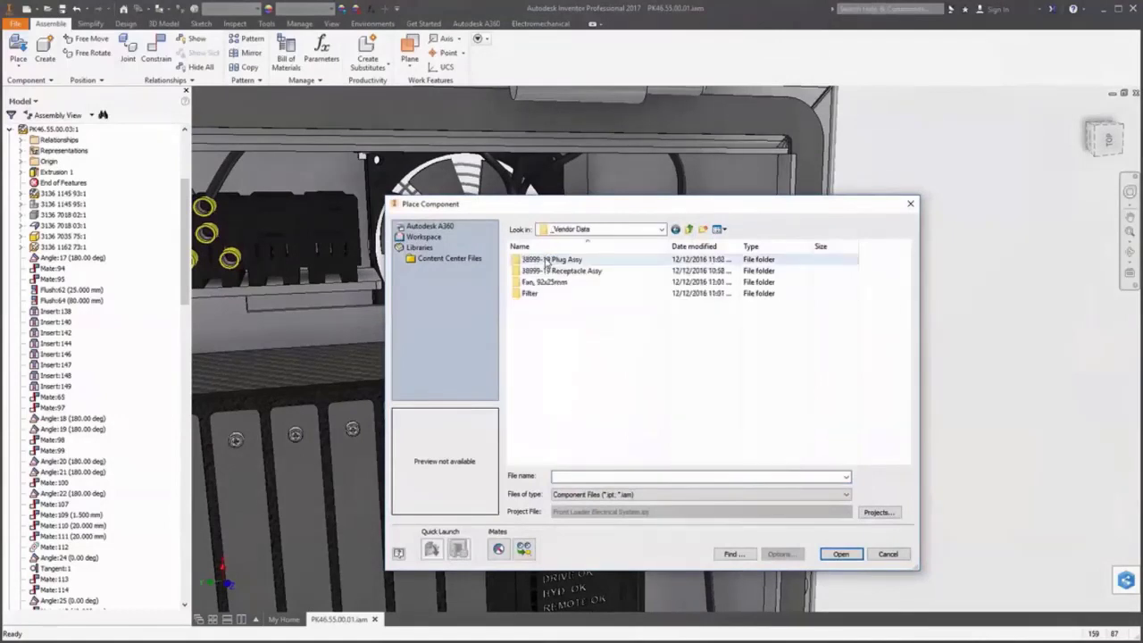
pyautogui.doubleClick(560, 271)
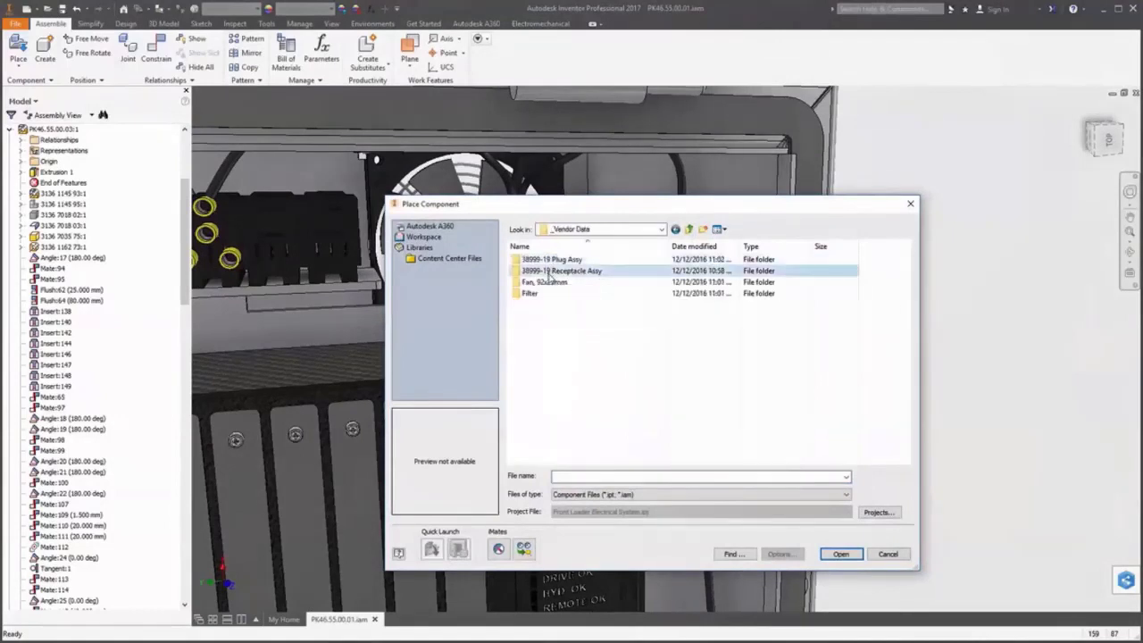
pyautogui.click(549, 273)
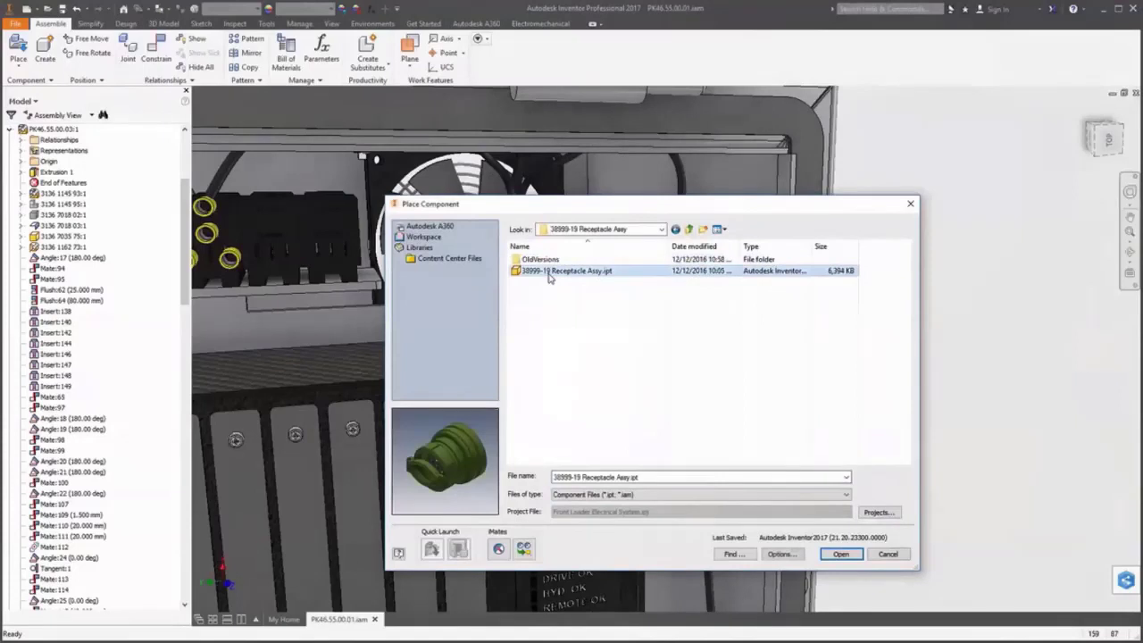
pyautogui.click(840, 554)
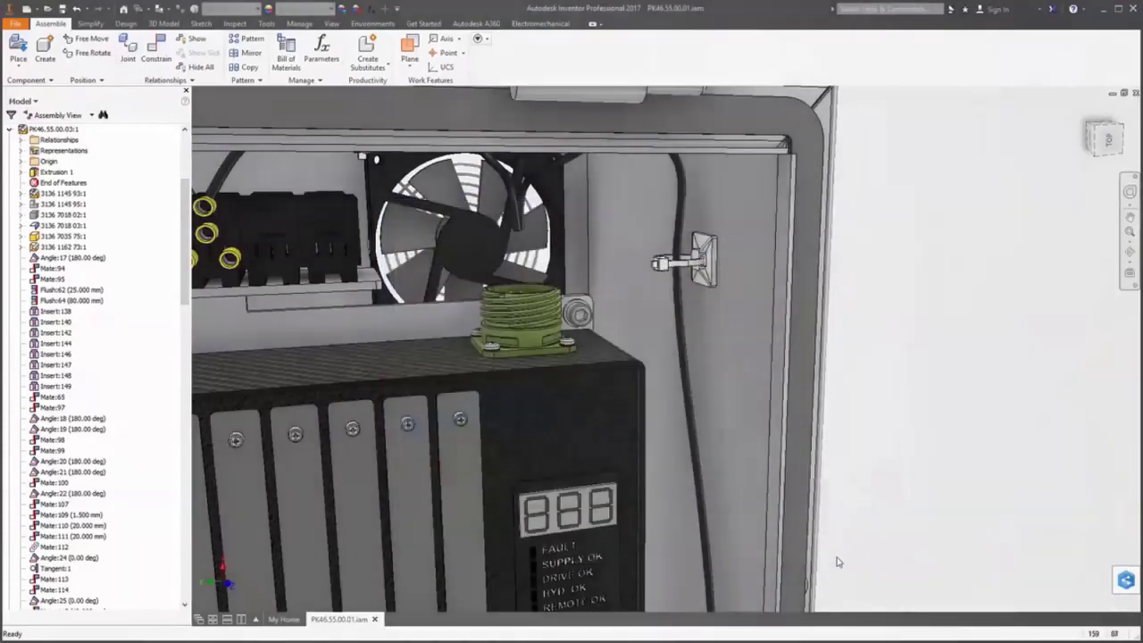
# Turn on Use iMates for the receptacle and place it at all matching iMates in the enclosure
pyautogui.rightClick(900, 259)
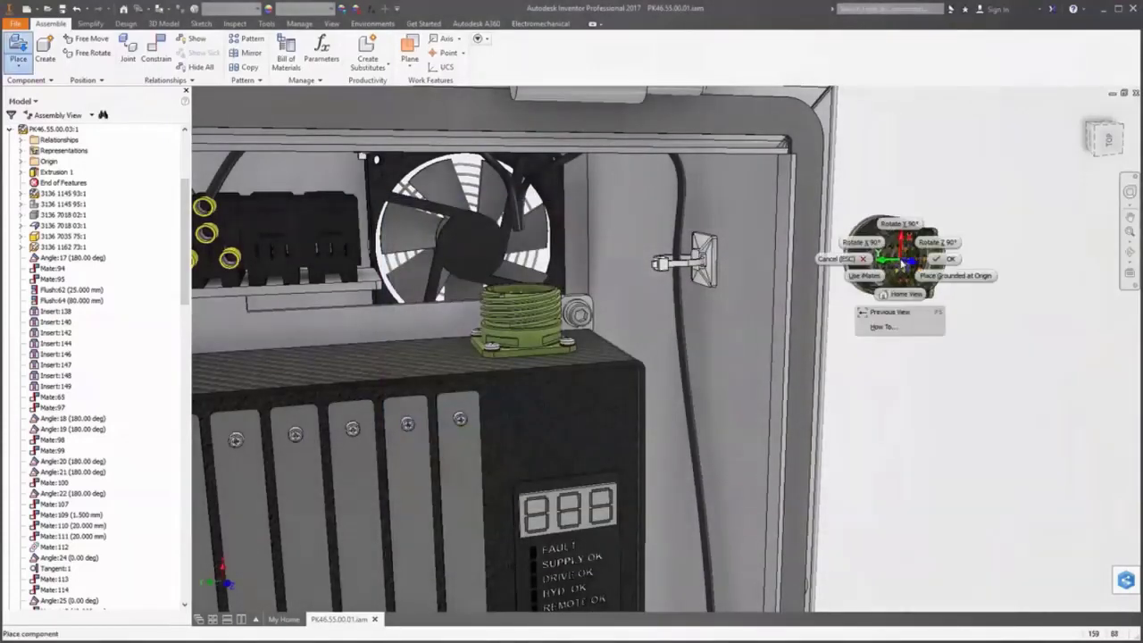
pyautogui.click(865, 276)
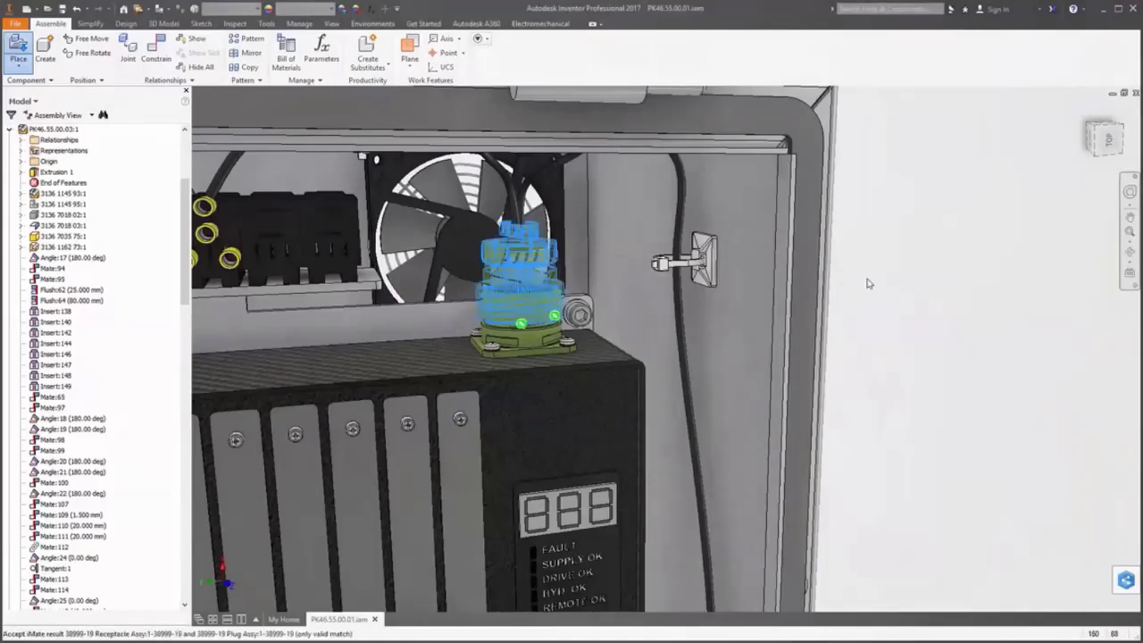
pyautogui.rightClick(866, 284)
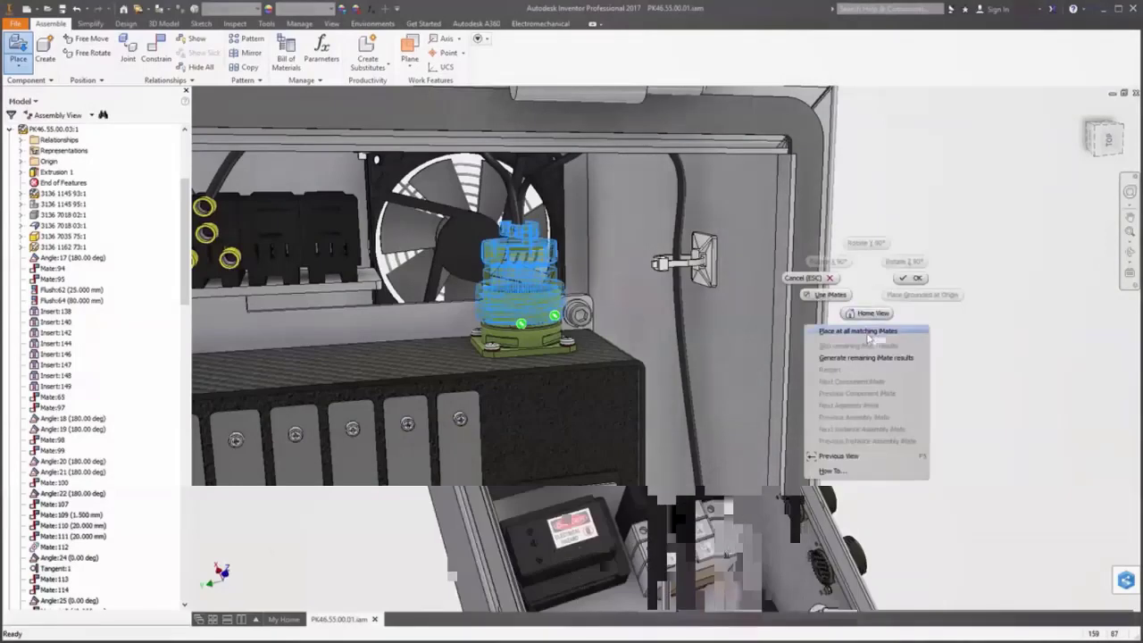
pyautogui.click(867, 338)
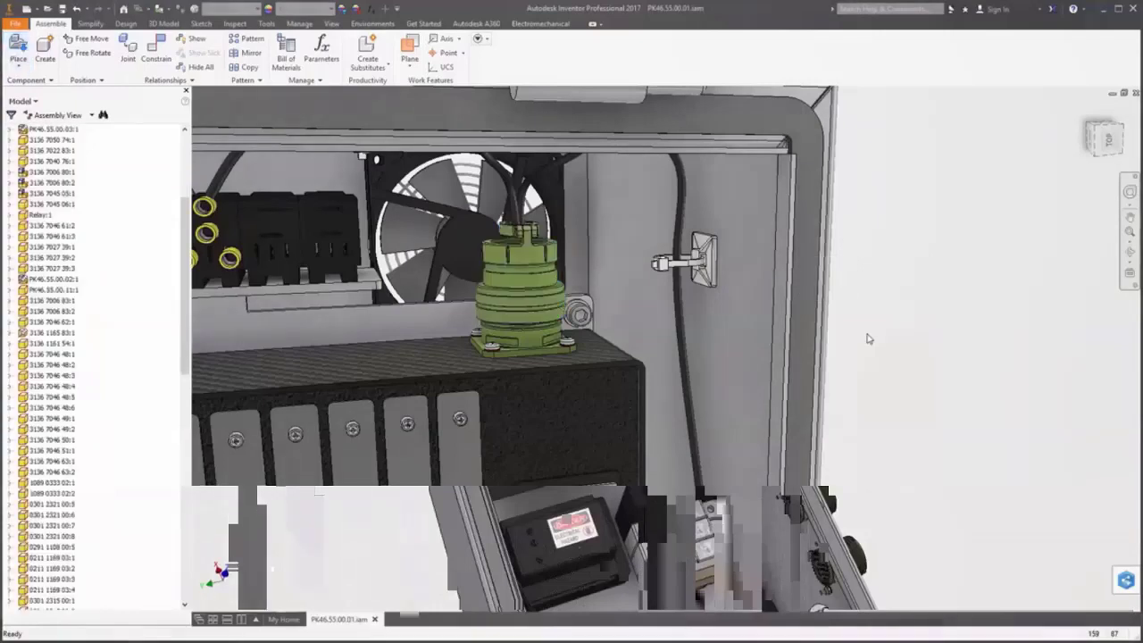
# Open the enclosure's wire harness for editing and load PK46.55.00.01.Harness.xml from the Front Loader Electrical System folder as harness data
pyautogui.press('F6')
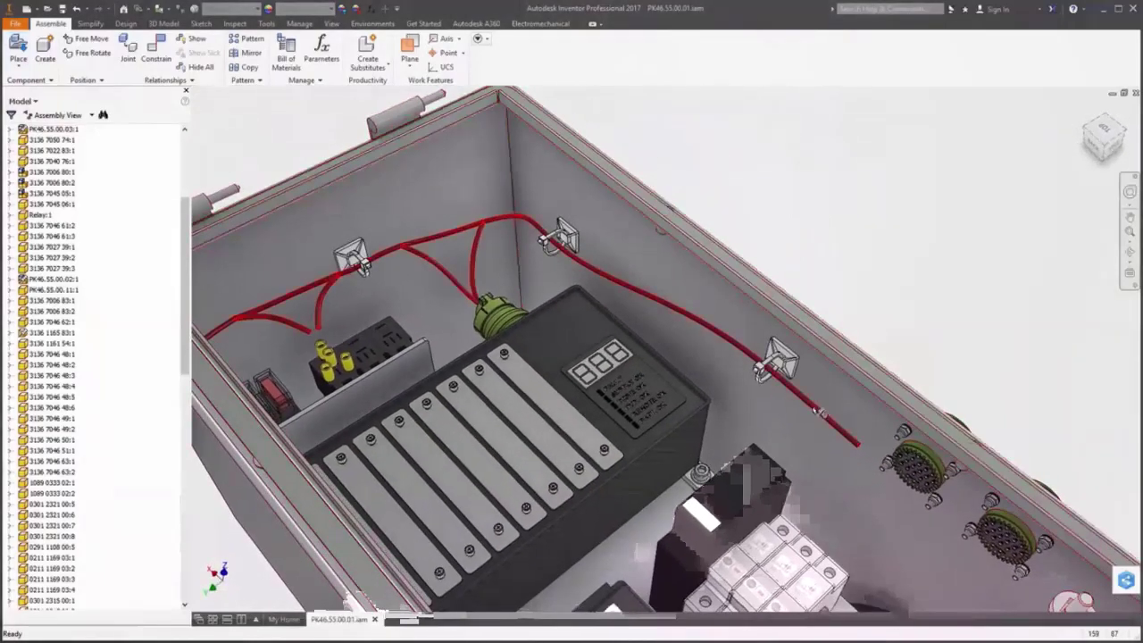
pyautogui.doubleClick(812, 407)
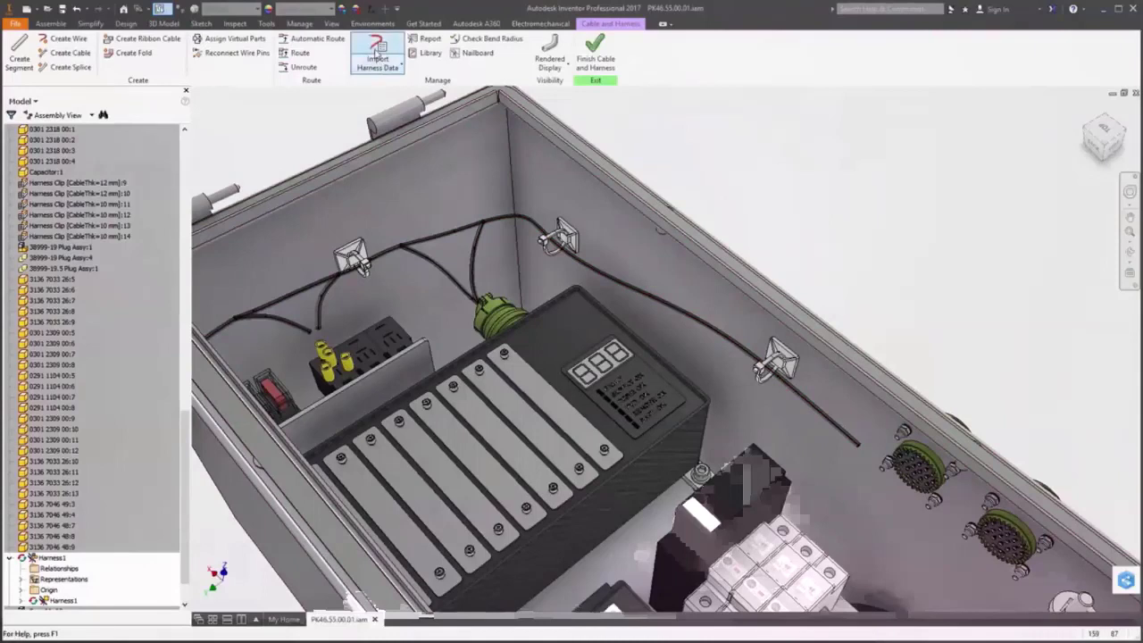
pyautogui.click(378, 56)
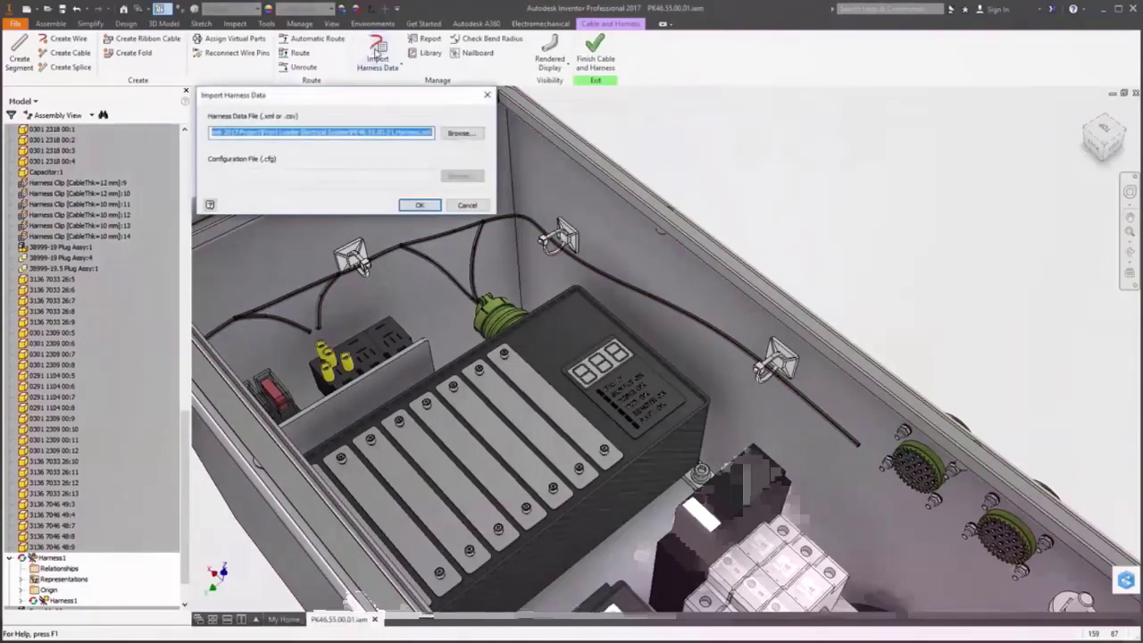
pyautogui.click(461, 133)
pyautogui.click(466, 60)
pyautogui.click(465, 61)
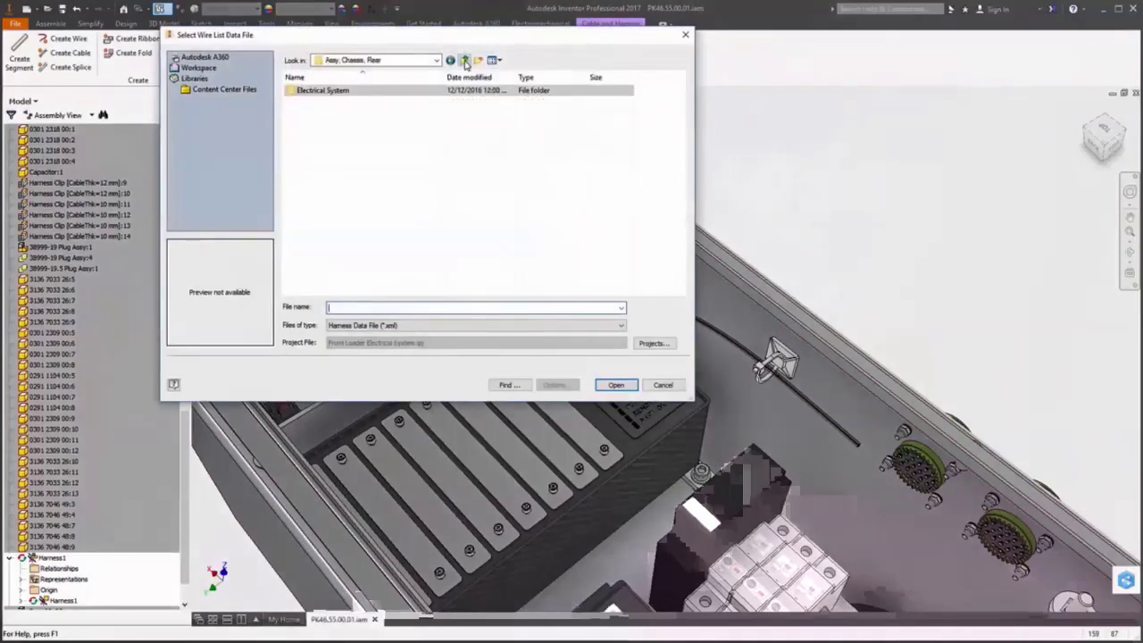
pyautogui.click(465, 60)
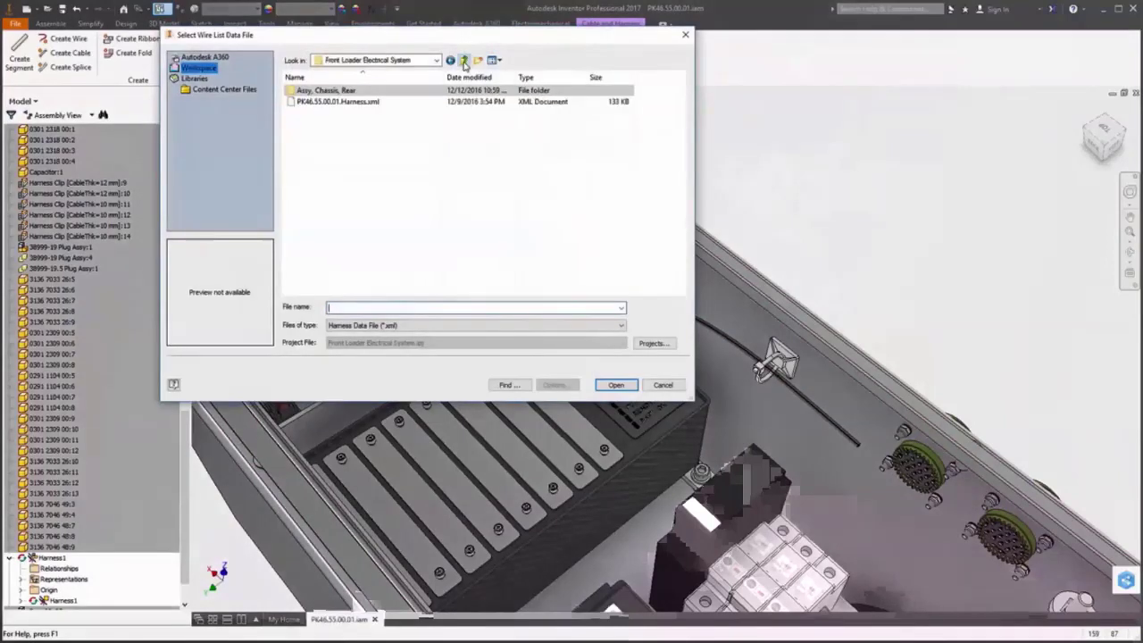
pyautogui.click(333, 101)
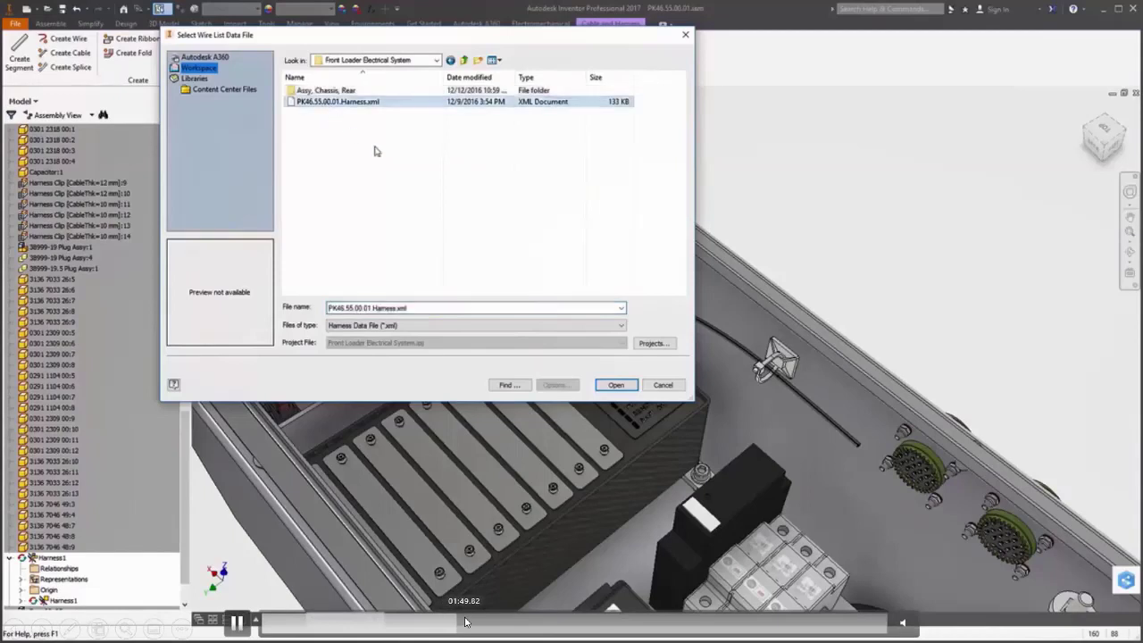
pyautogui.click(614, 385)
pyautogui.click(426, 209)
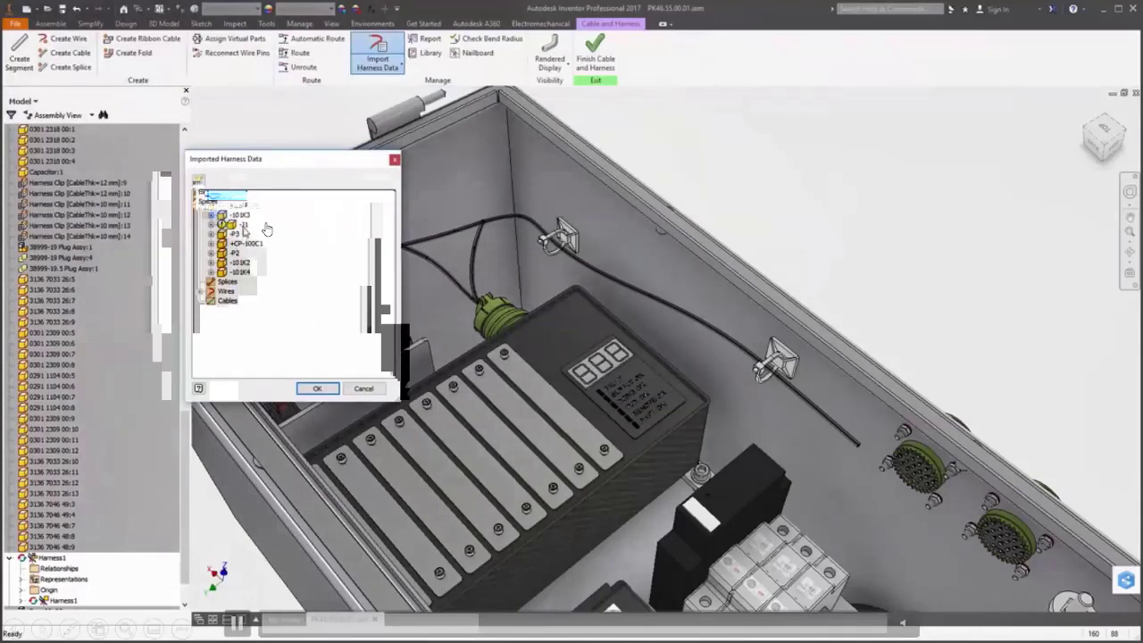
# Assign the imported electrical part -J1 to the existing green plug mounted behind the controller box
pyautogui.rightClick(266, 229)
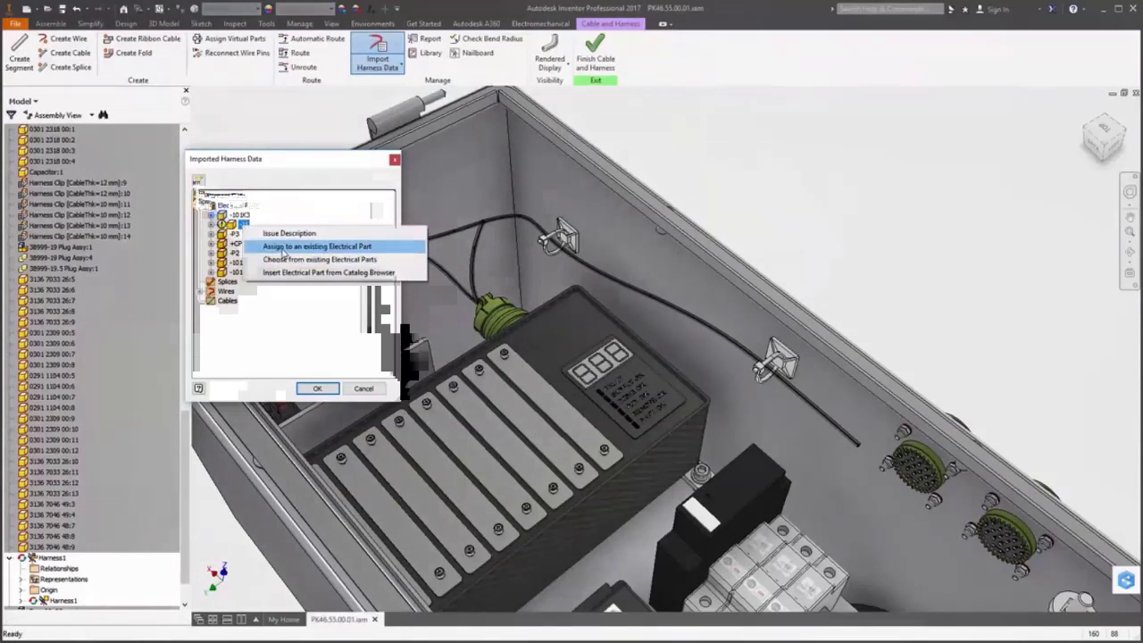
pyautogui.click(284, 248)
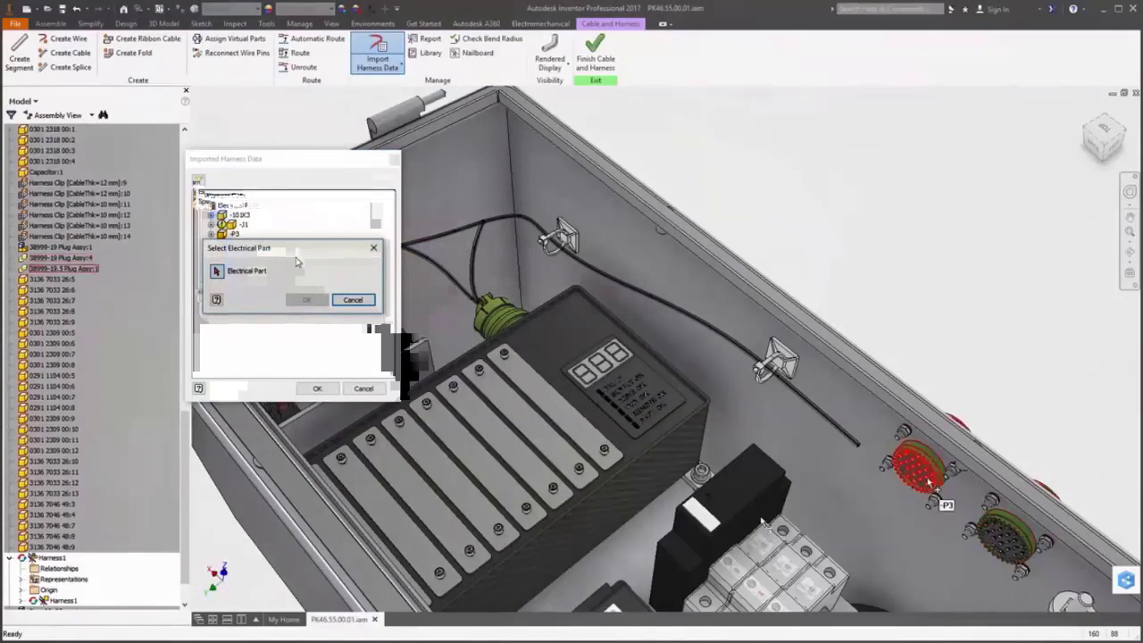
pyautogui.click(492, 332)
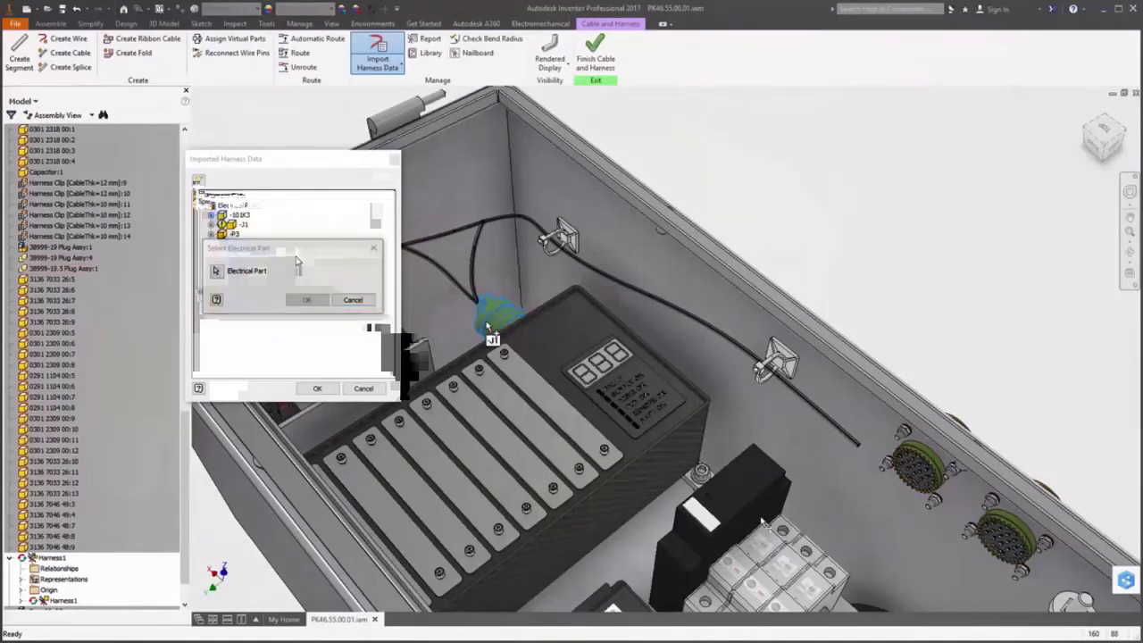
pyautogui.click(305, 301)
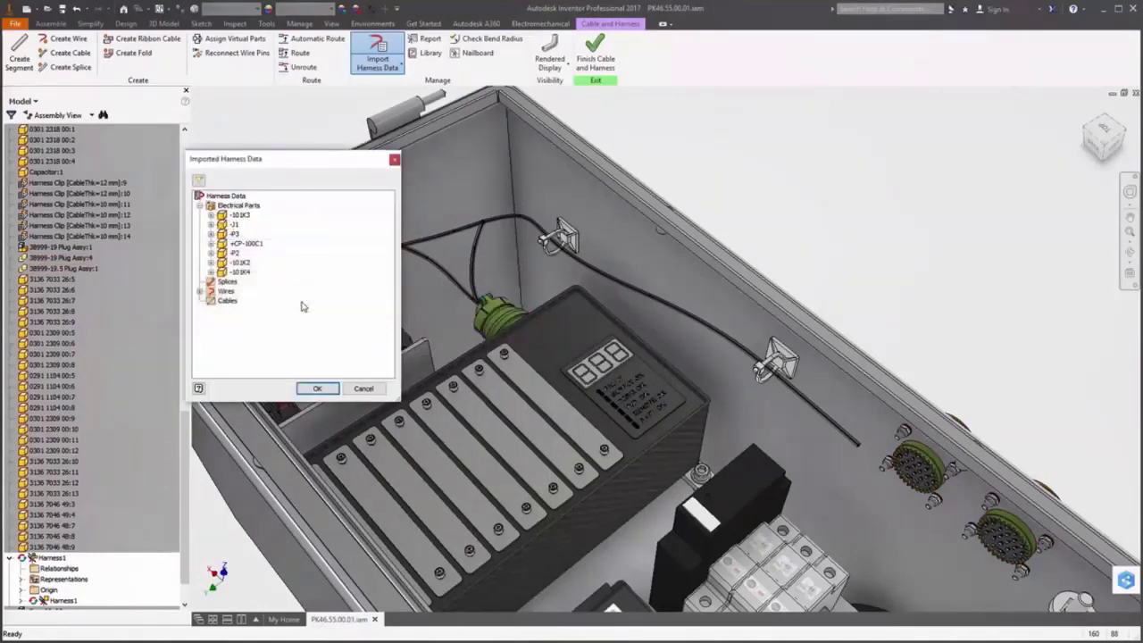
# Review the wires listed in the imported harness data and complete the import into the harness
pyautogui.click(201, 292)
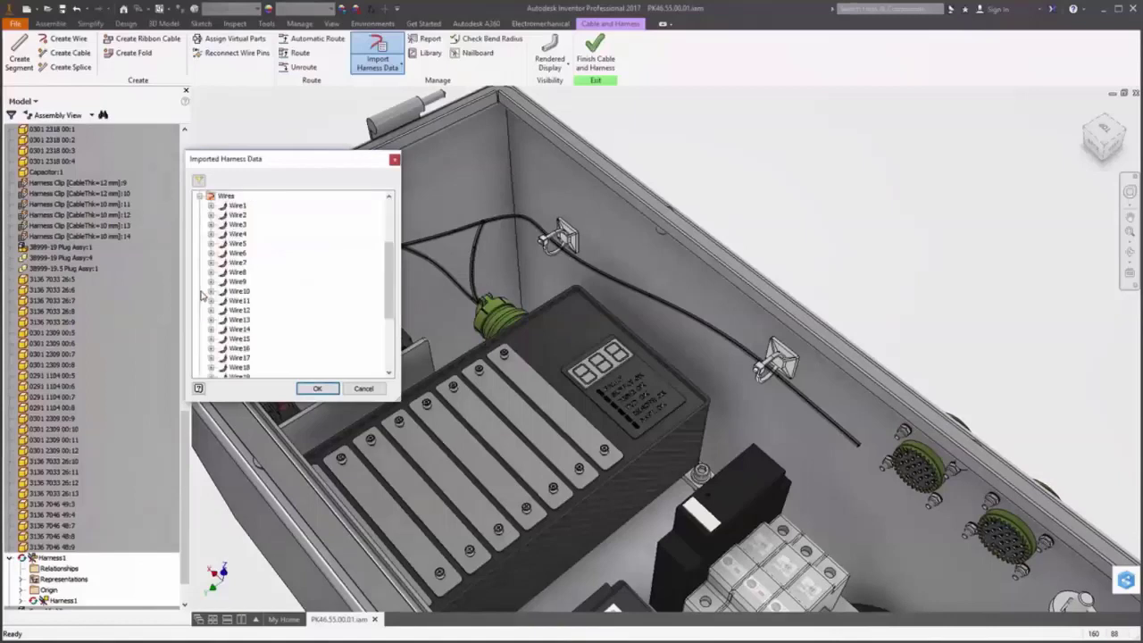
pyautogui.scroll(-4, 375, 304)
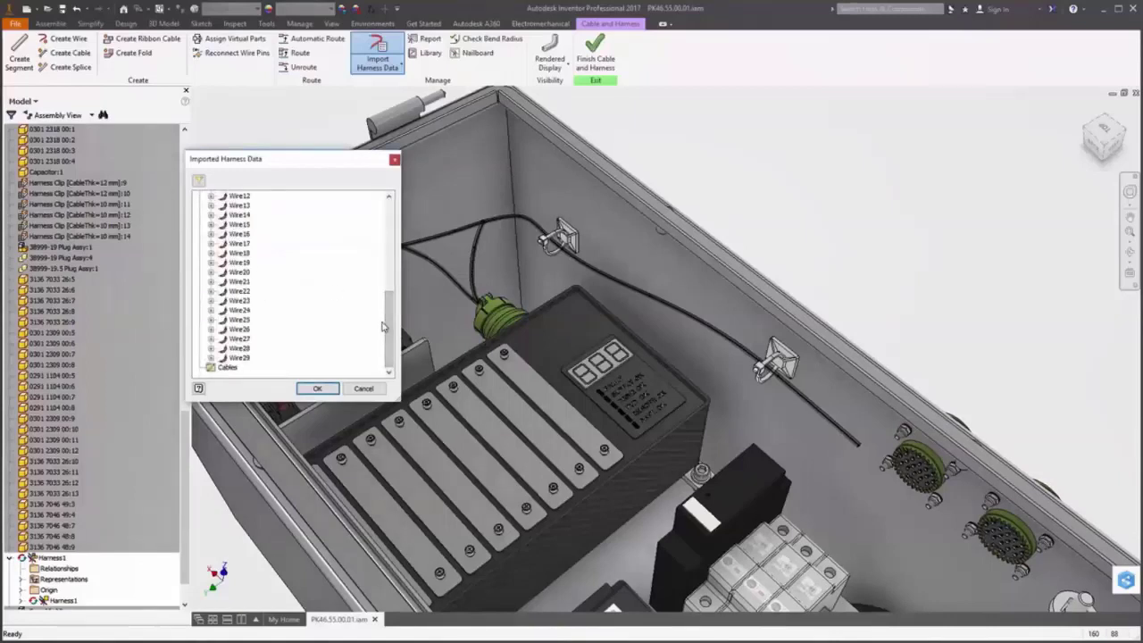
pyautogui.click(317, 387)
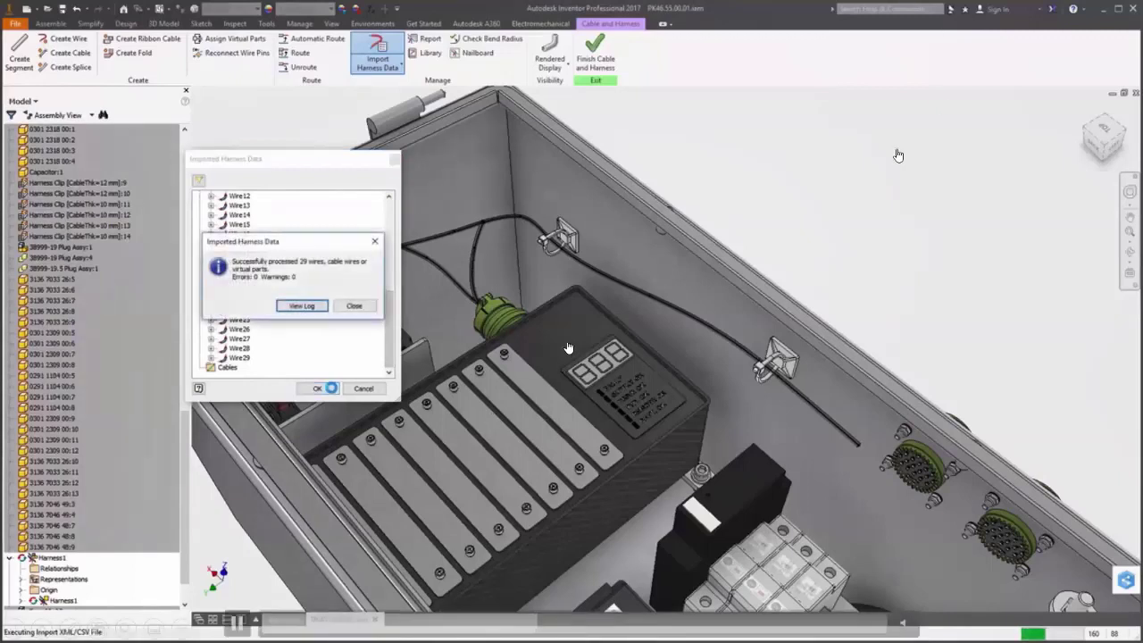
pyautogui.click(357, 308)
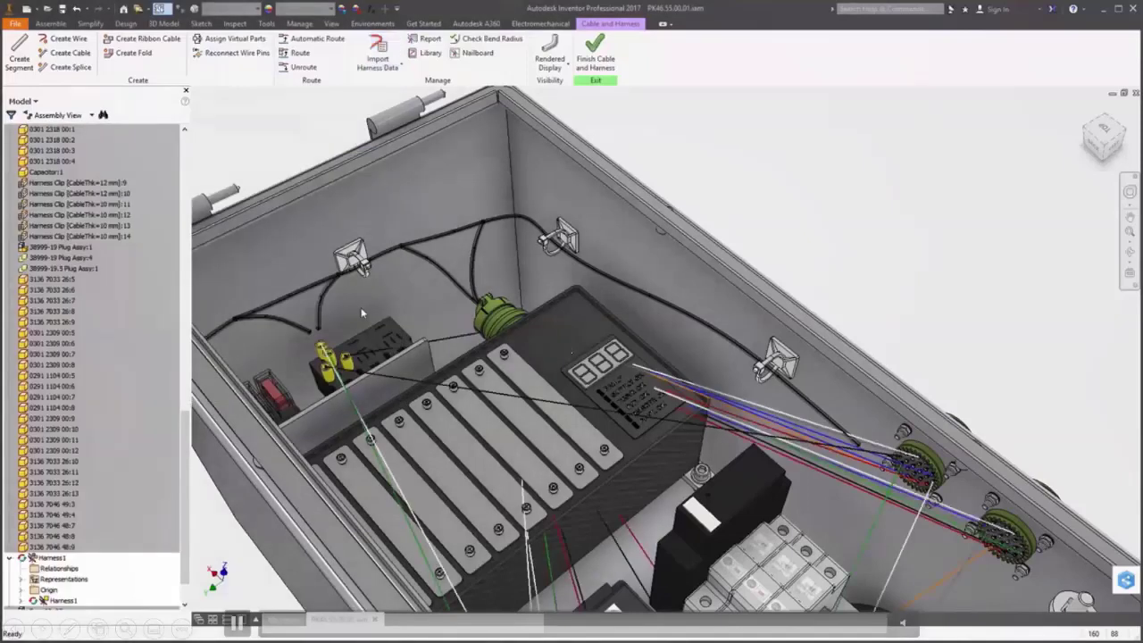
# Route six wires of the -P3 connector through the harness, from the wall segment ending beside it to the branch at the -J1 plug
pyautogui.moveTo(1039, 401); pyautogui.dragTo(1029, 365, button='middle')
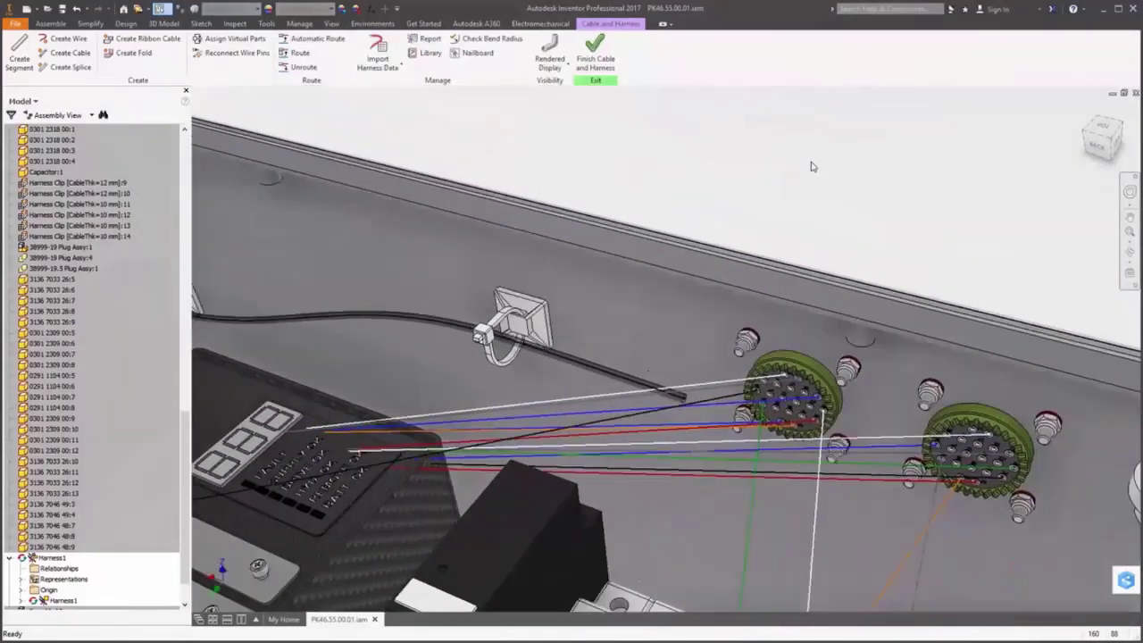
pyautogui.rightClick(811, 166)
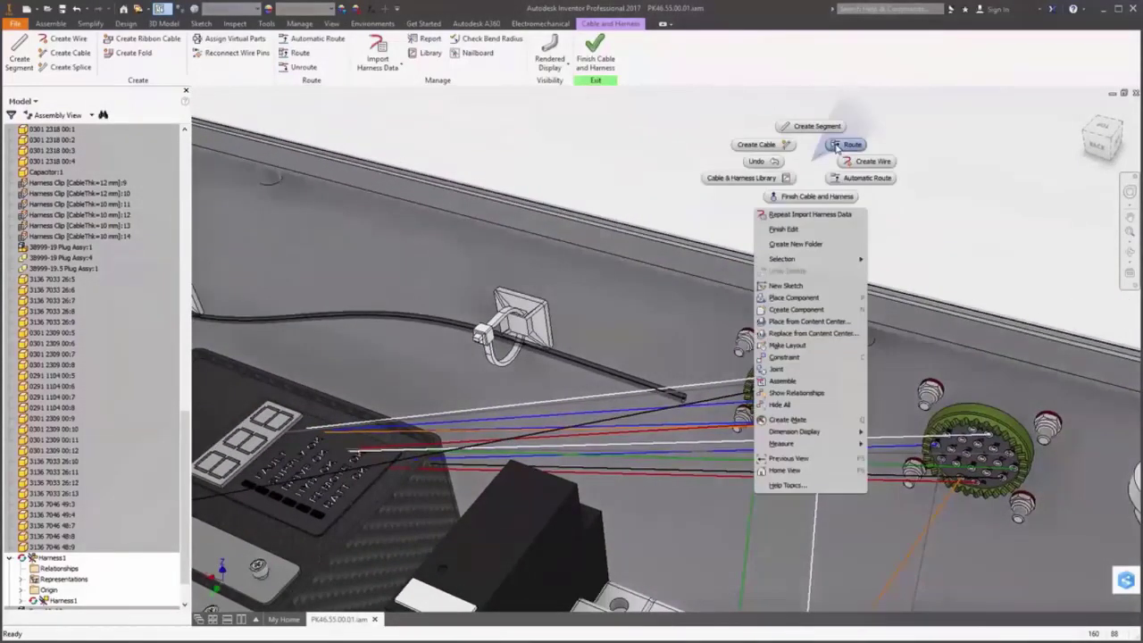
pyautogui.click(837, 146)
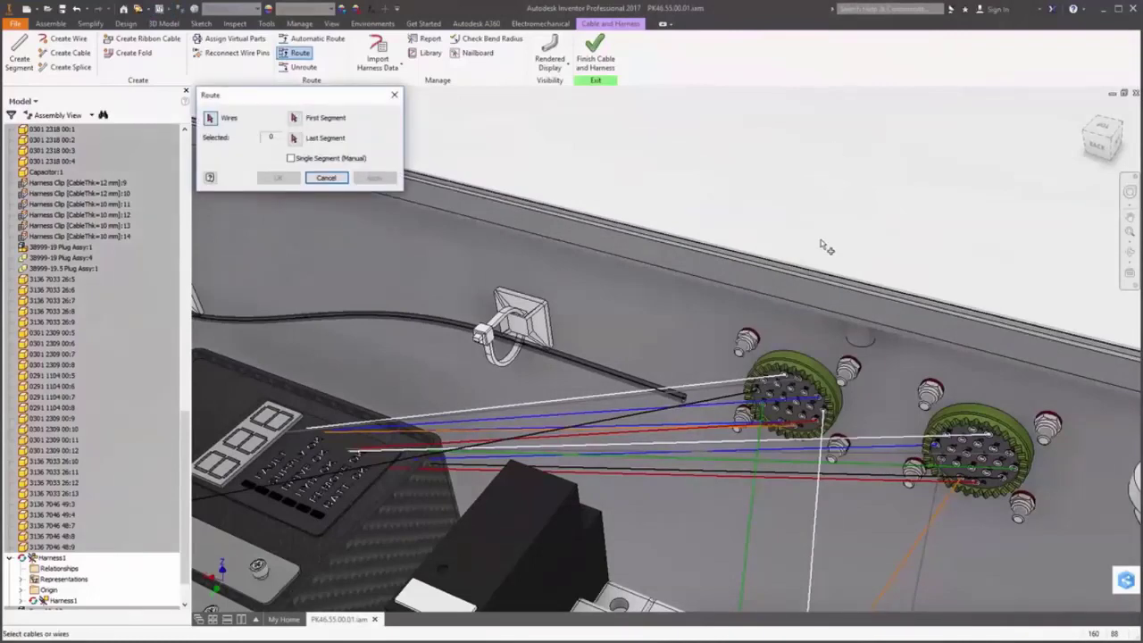
pyautogui.click(720, 384)
pyautogui.click(720, 389)
pyautogui.click(724, 402)
pyautogui.scroll(-3, 721, 403)
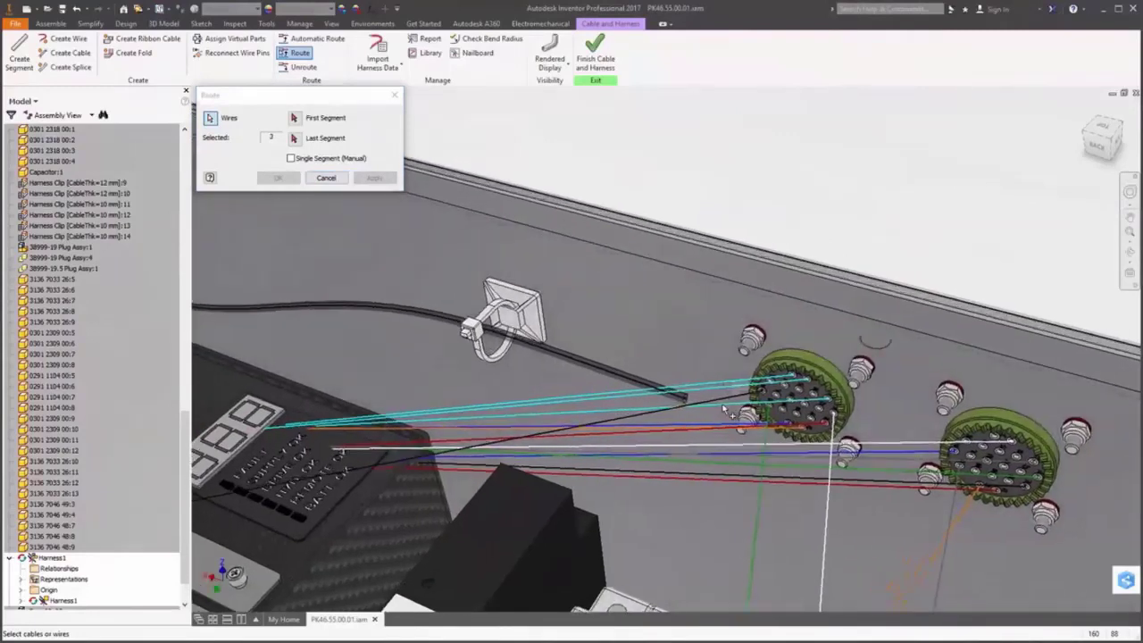
pyautogui.click(710, 429)
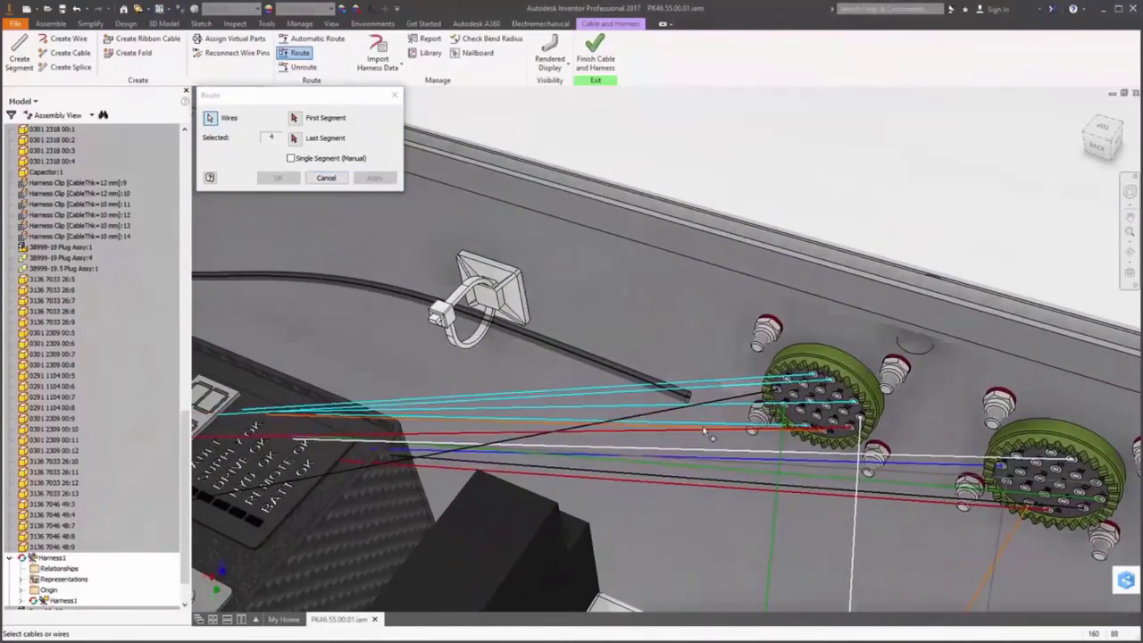
pyautogui.click(701, 432)
pyautogui.click(694, 426)
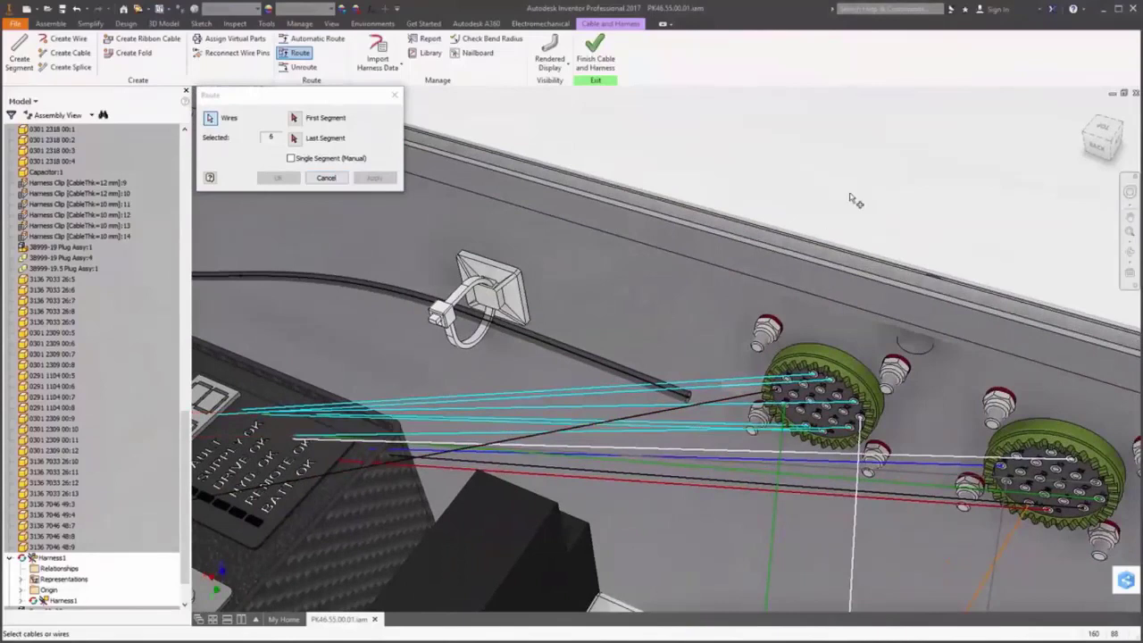
pyautogui.keyDown('shift'); pyautogui.moveTo(856, 200); pyautogui.dragTo(855, 201, button='middle'); pyautogui.keyUp('shift')
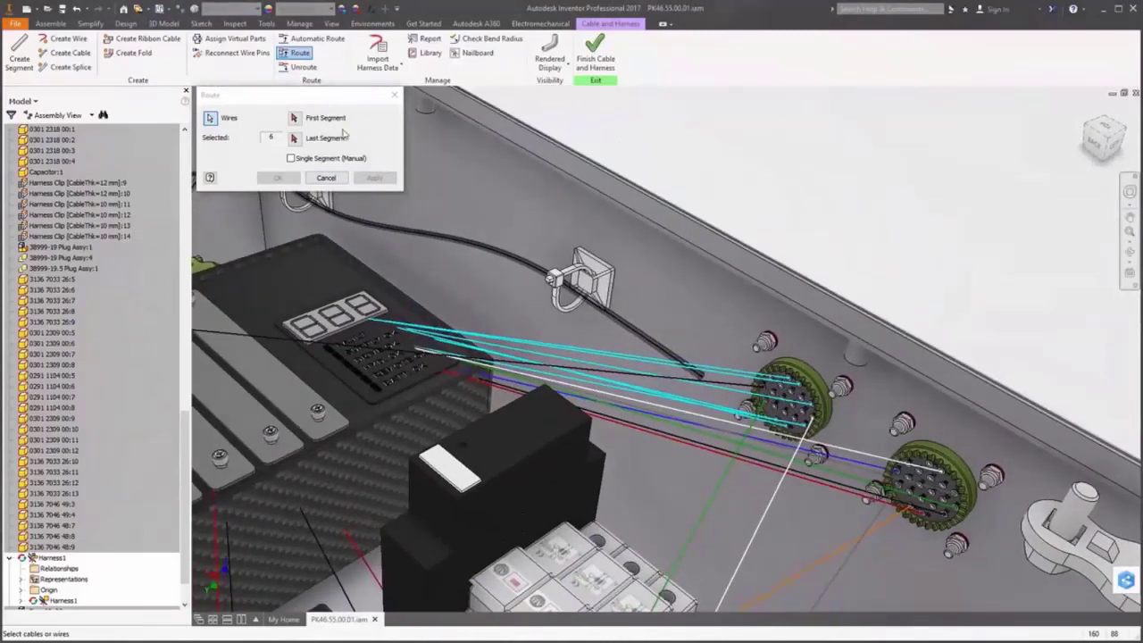
pyautogui.click(296, 122)
pyautogui.click(420, 235)
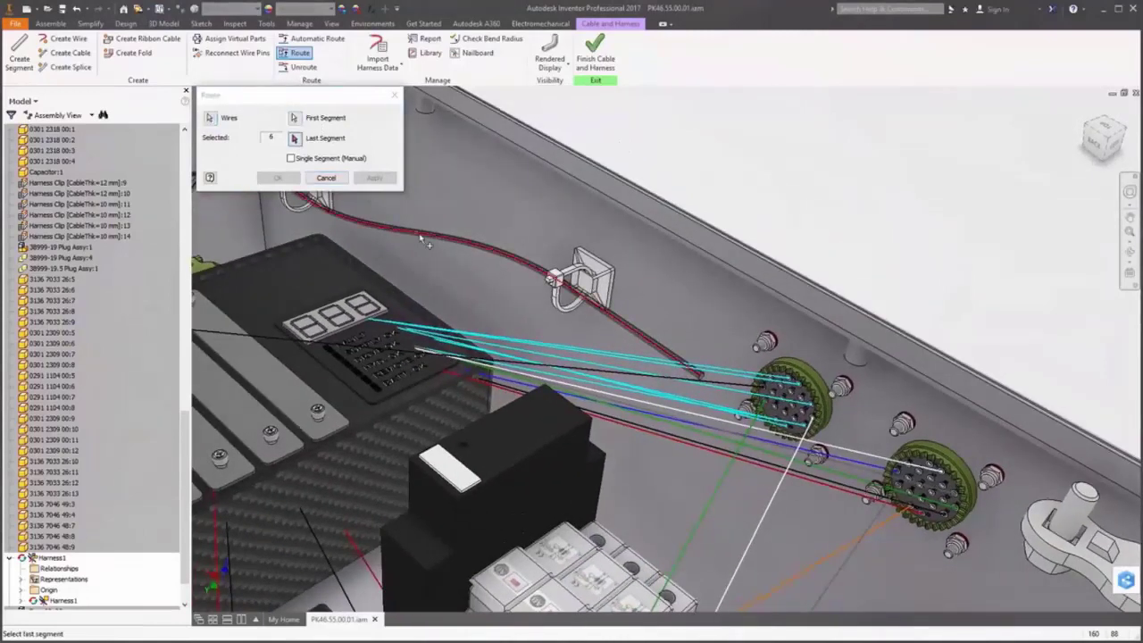
pyautogui.scroll(5, 418, 233)
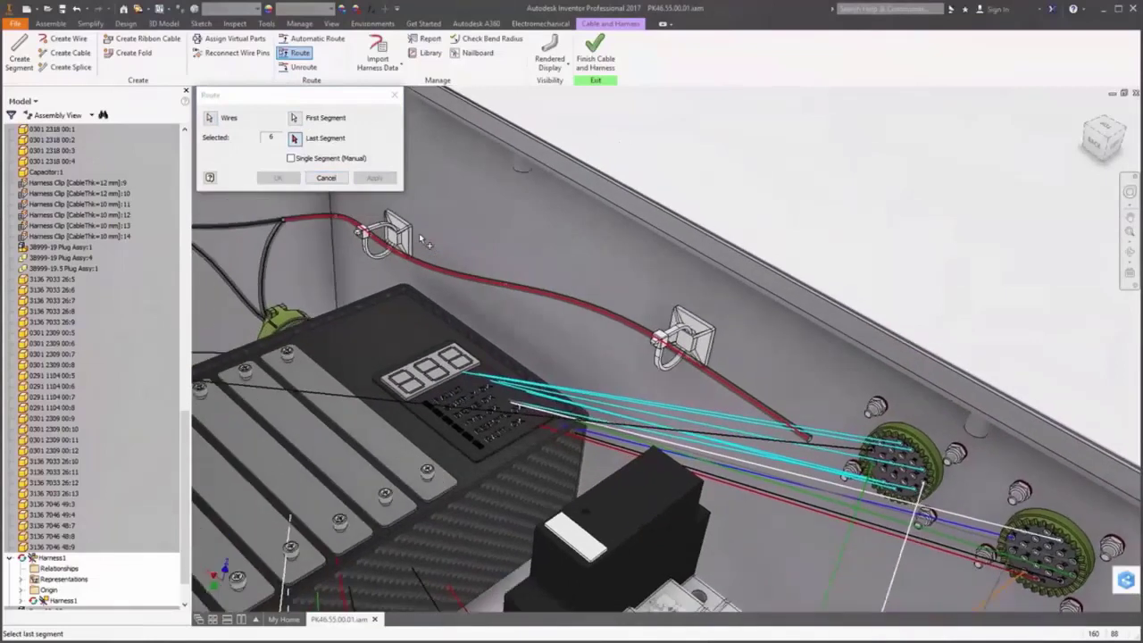
pyautogui.click(342, 259)
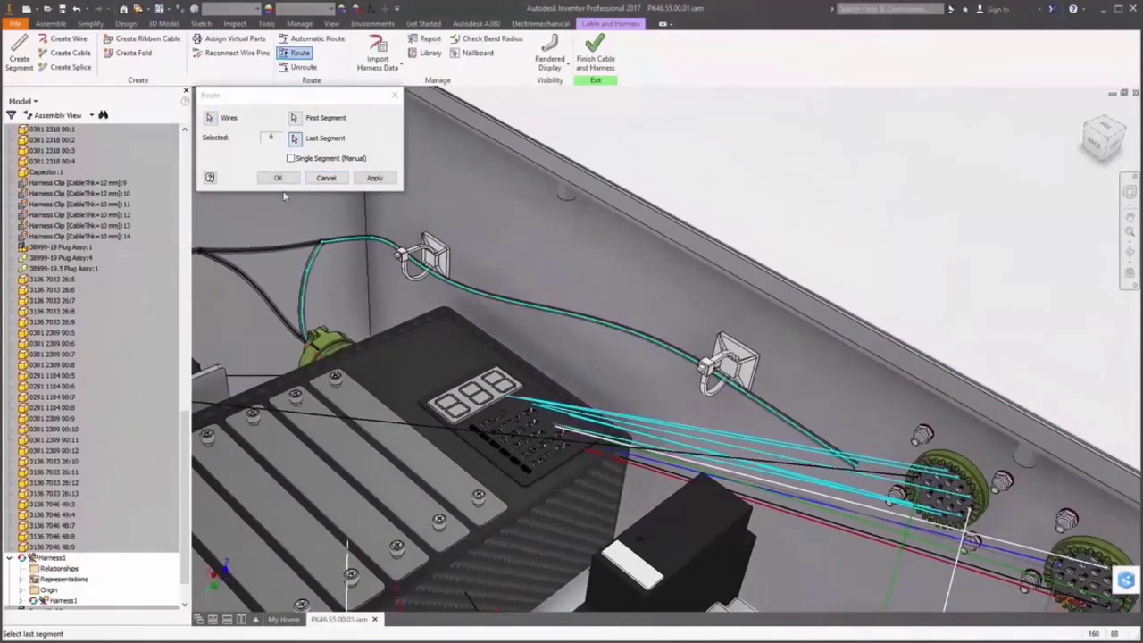
pyautogui.click(279, 178)
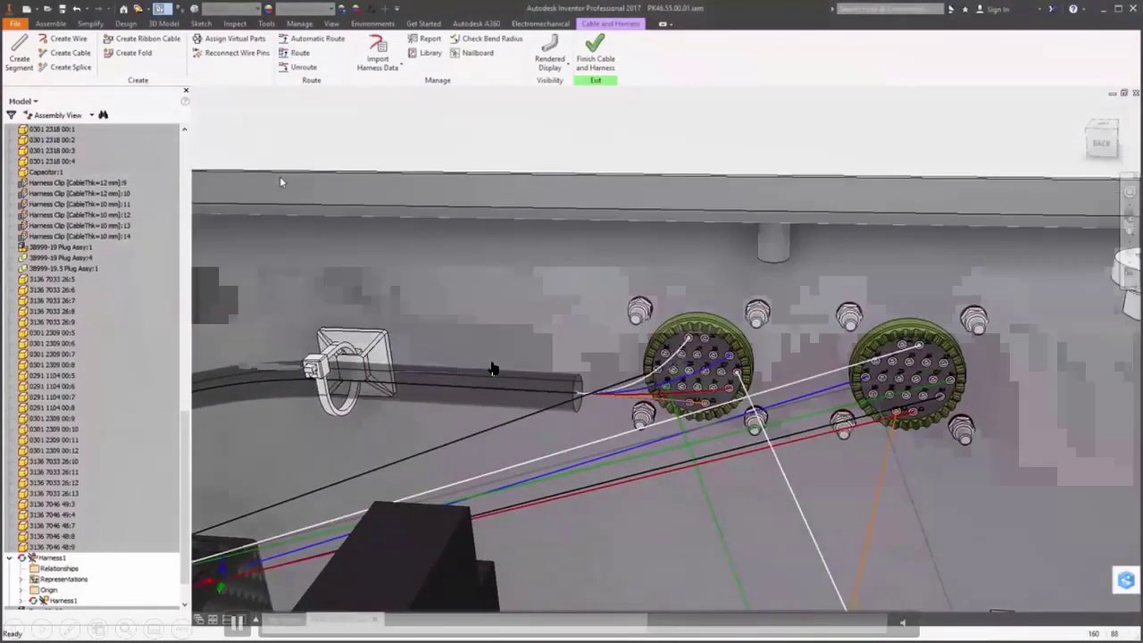
# Create a harness segment with a 5 mm offset from the wall below the two round connectors to the existing segment beside the clip
pyautogui.rightClick(653, 165)
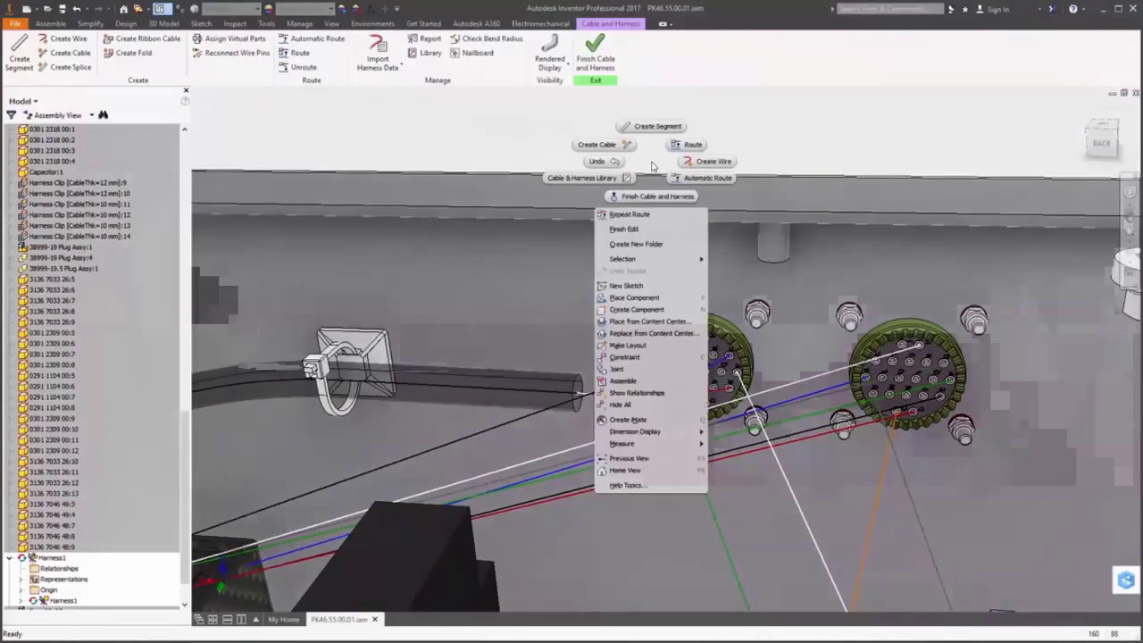
pyautogui.click(651, 127)
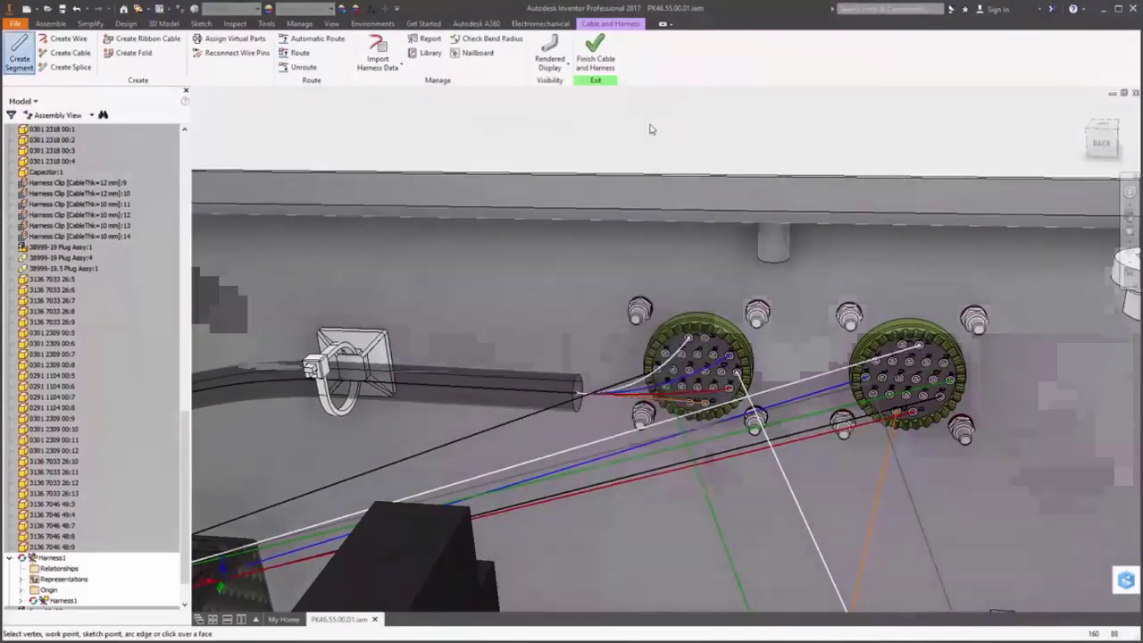
pyautogui.rightClick(651, 126)
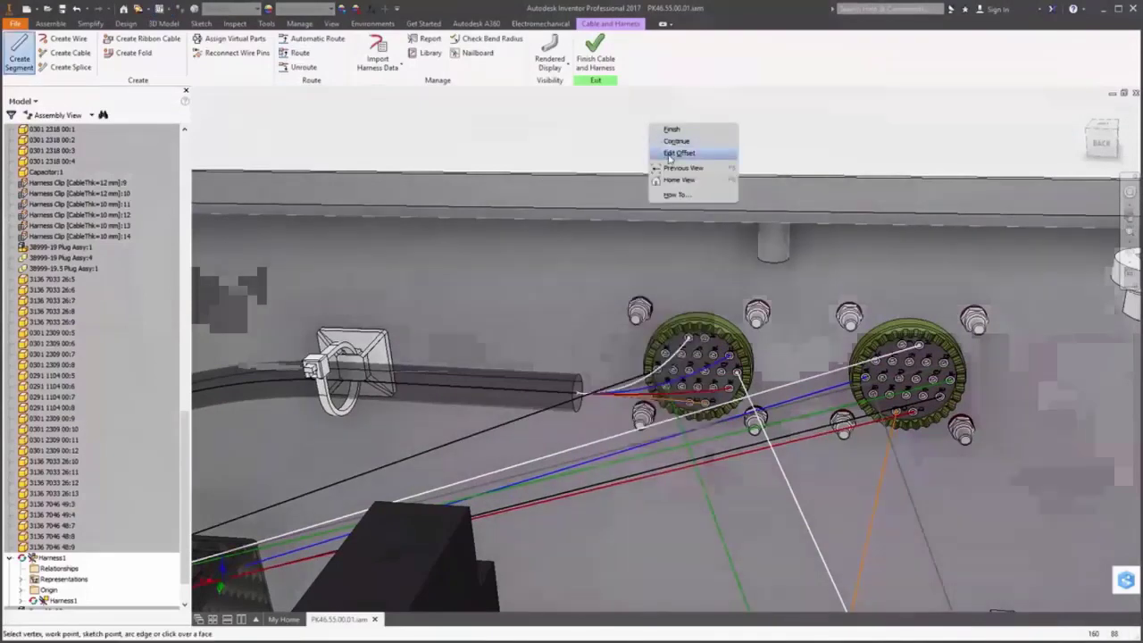
pyautogui.click(669, 154)
pyautogui.write('5')
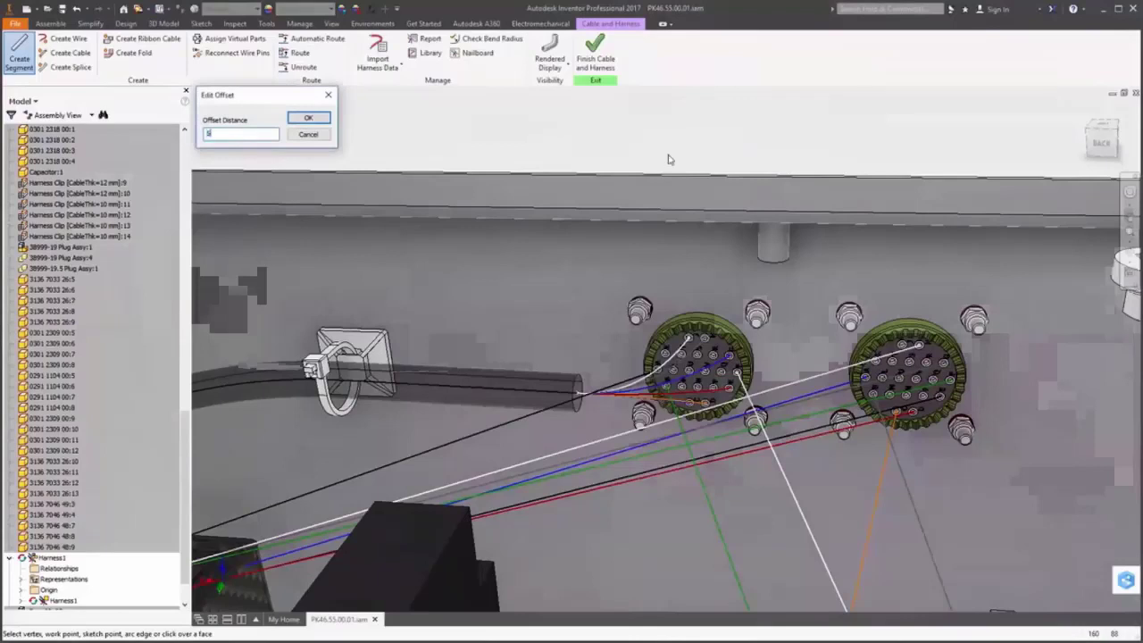
pyautogui.click(324, 119)
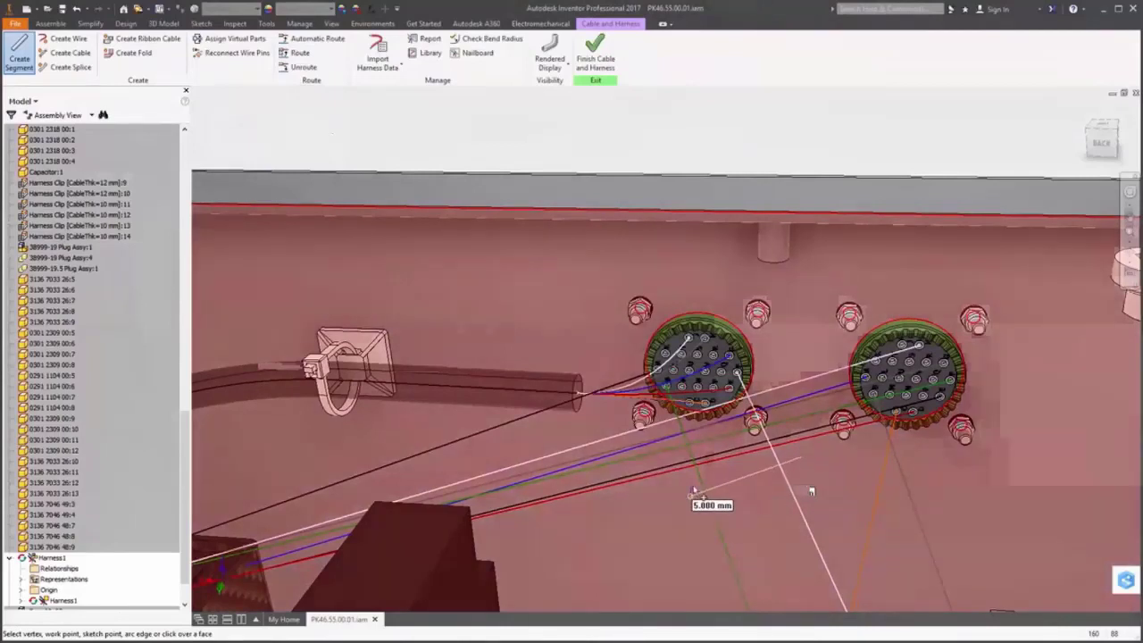
pyautogui.click(684, 487)
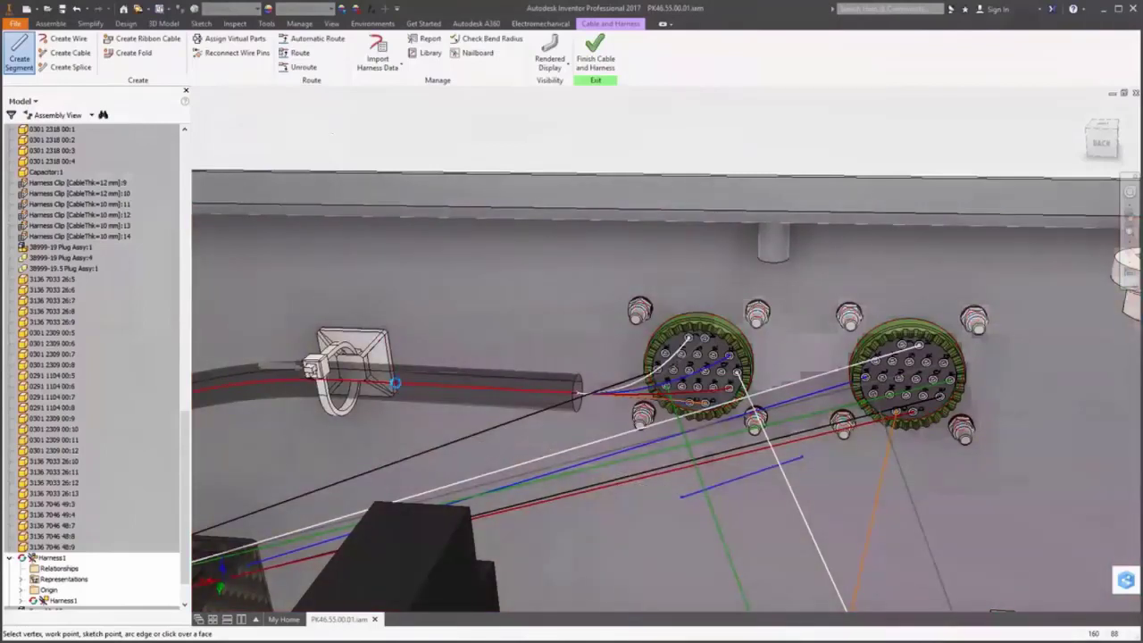
pyautogui.click(397, 385)
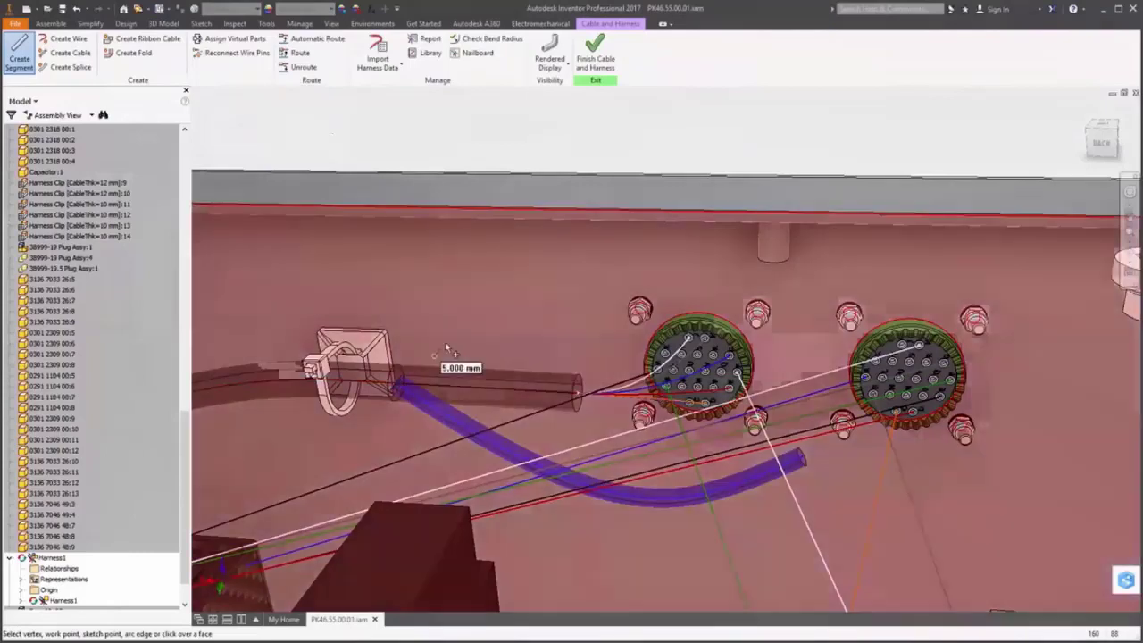
pyautogui.rightClick(448, 339)
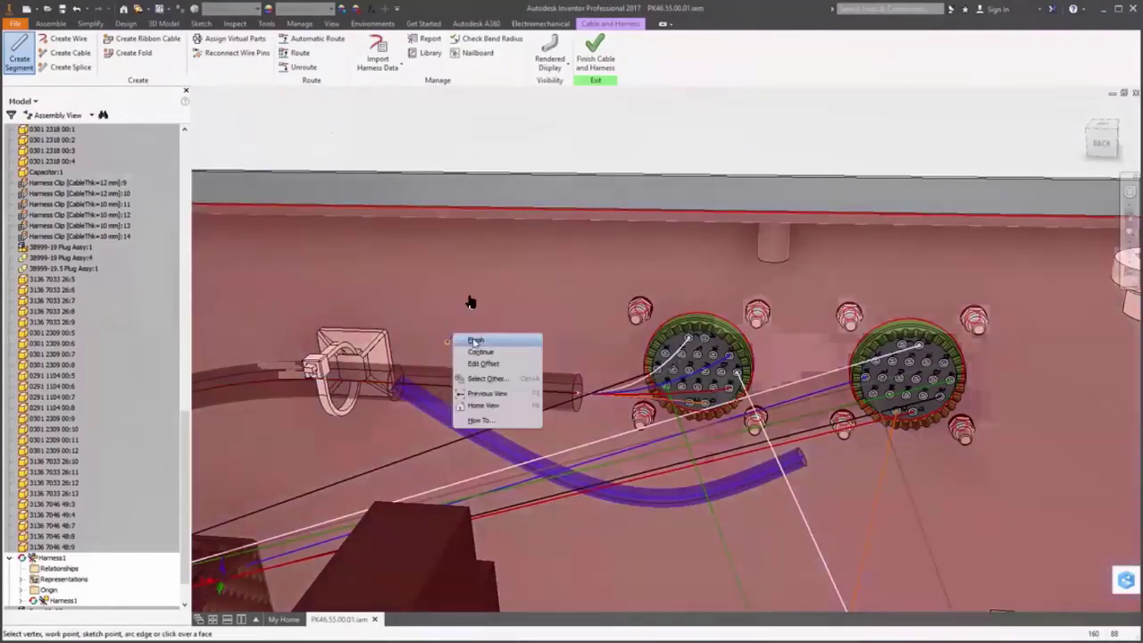
pyautogui.click(475, 341)
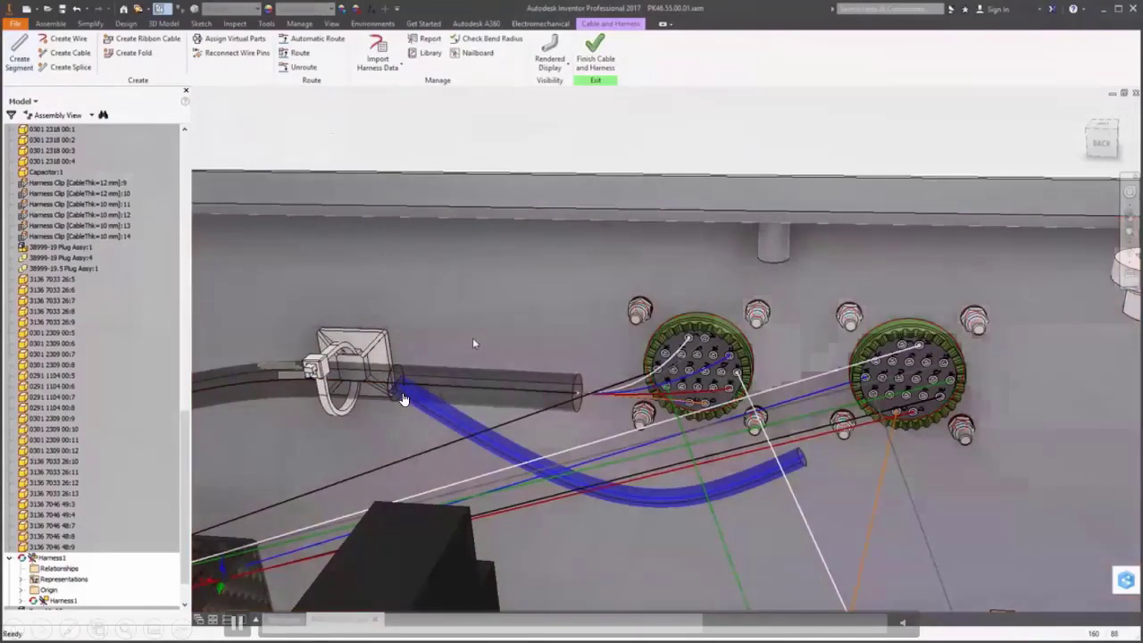
# Route six wires of the round connector farther from the clip through the harness, from the blue segment to the branch at the -J1 plug
pyautogui.rightClick(474, 343)
pyautogui.click(507, 327)
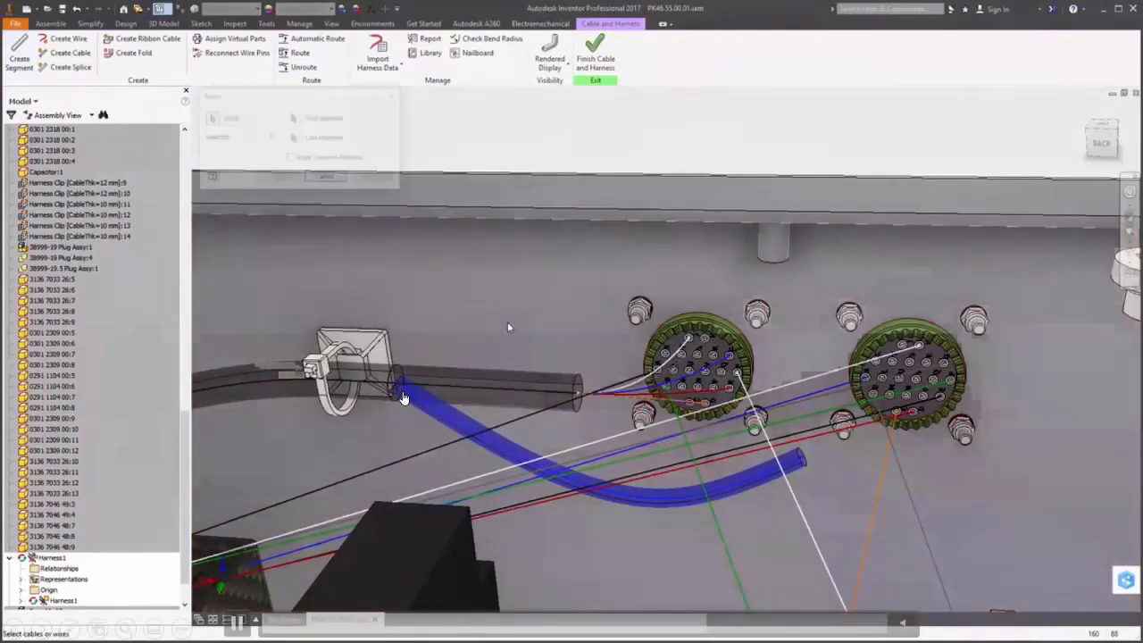
pyautogui.click(822, 381)
pyautogui.click(825, 400)
pyautogui.click(822, 420)
pyautogui.click(822, 422)
pyautogui.click(819, 432)
pyautogui.click(819, 432)
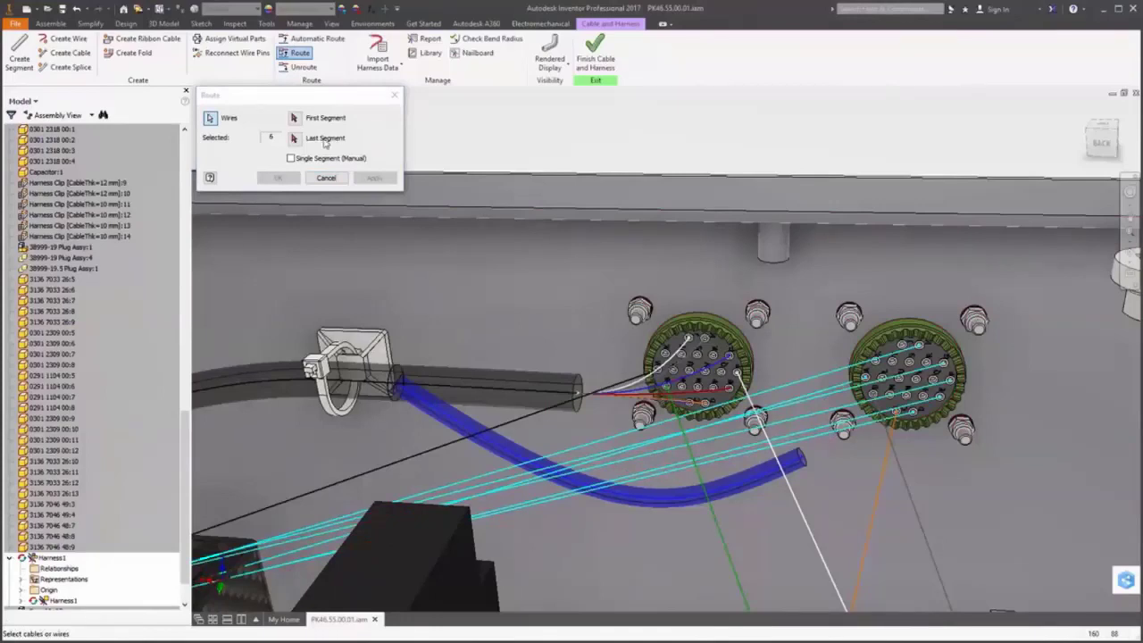
pyautogui.click(295, 118)
pyautogui.click(636, 502)
pyautogui.keyDown('shift'); pyautogui.moveTo(636, 502); pyautogui.dragTo(393, 335, button='middle'); pyautogui.keyUp('shift')
pyautogui.click(393, 335)
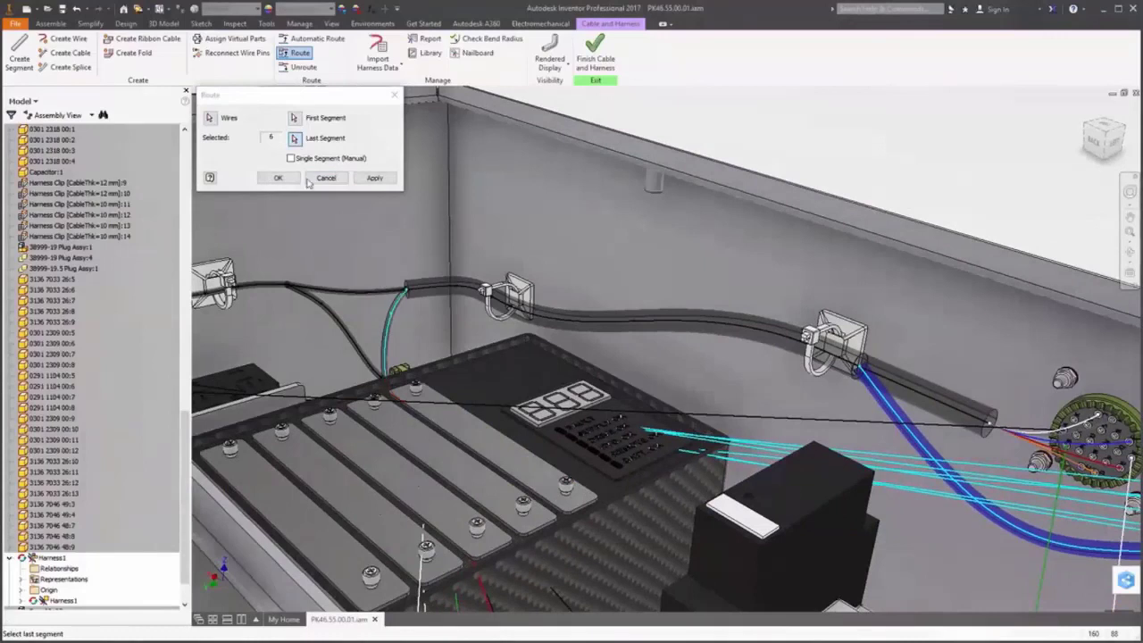
pyautogui.click(280, 178)
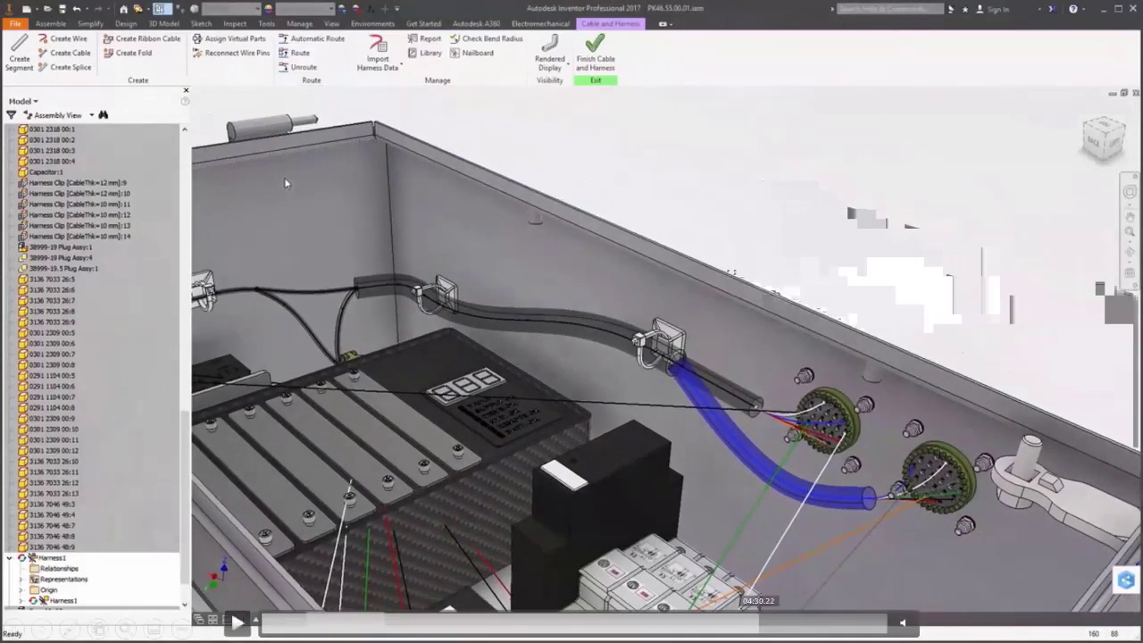
# Automatically route all unrouted wires through the harness segments
pyautogui.click(312, 39)
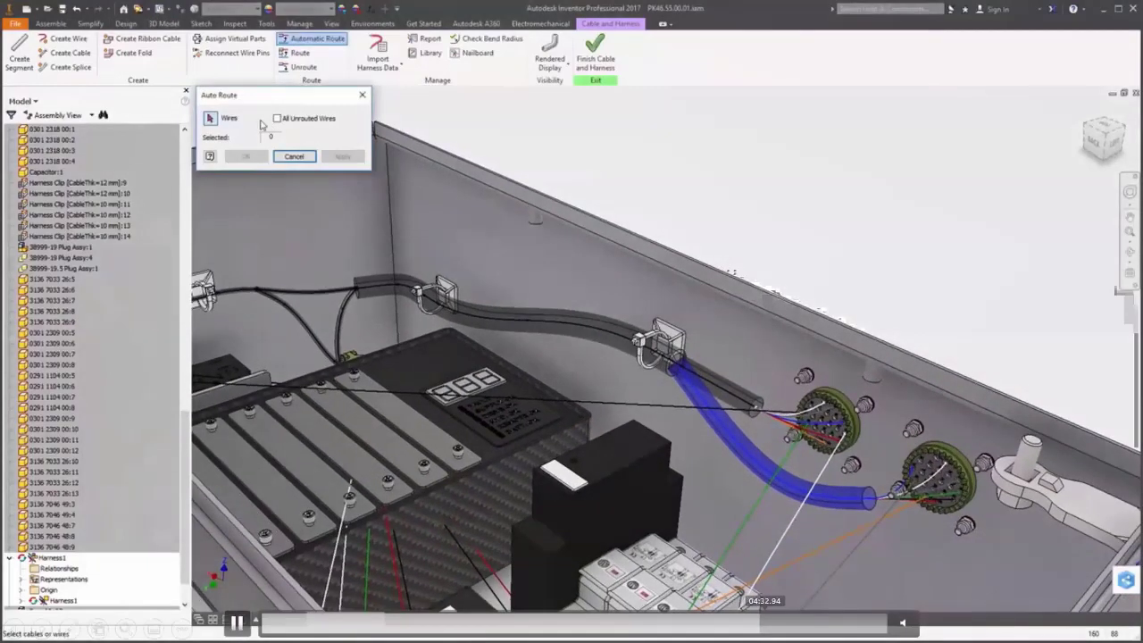
pyautogui.click(277, 119)
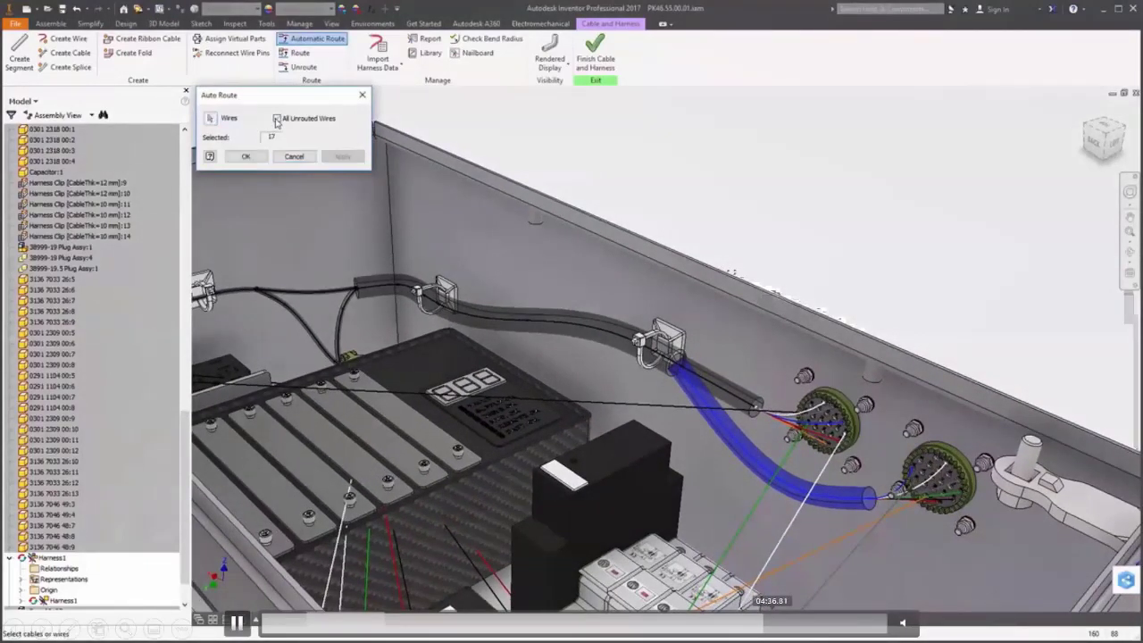
pyautogui.click(248, 157)
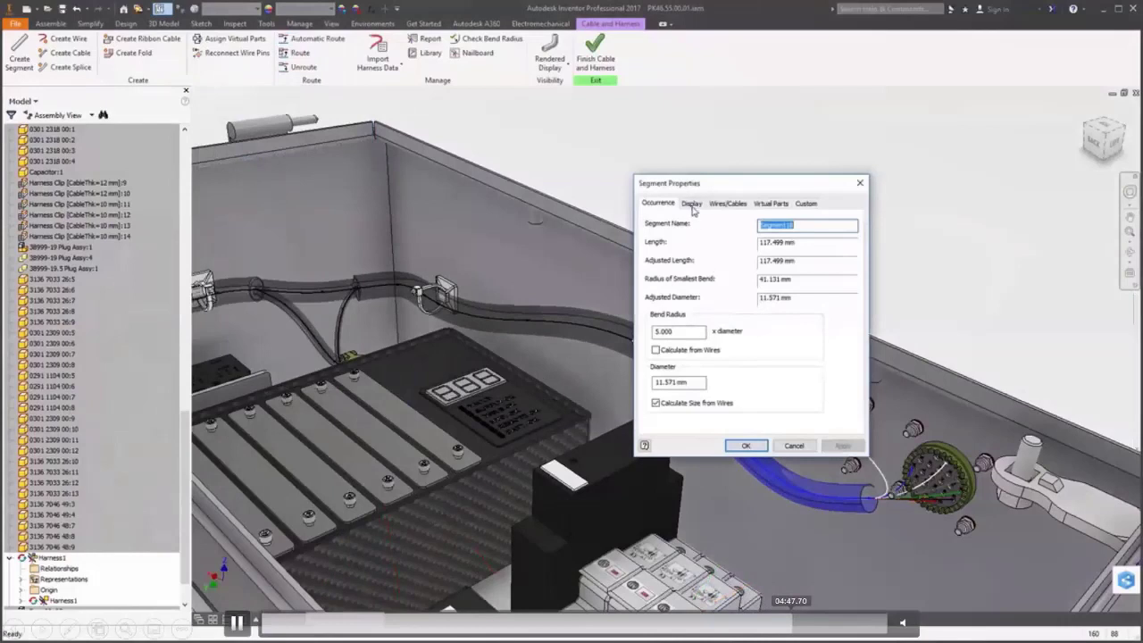
# Set the blue segment's appearance to Rubber - Black - Version 1.1
pyautogui.click(692, 206)
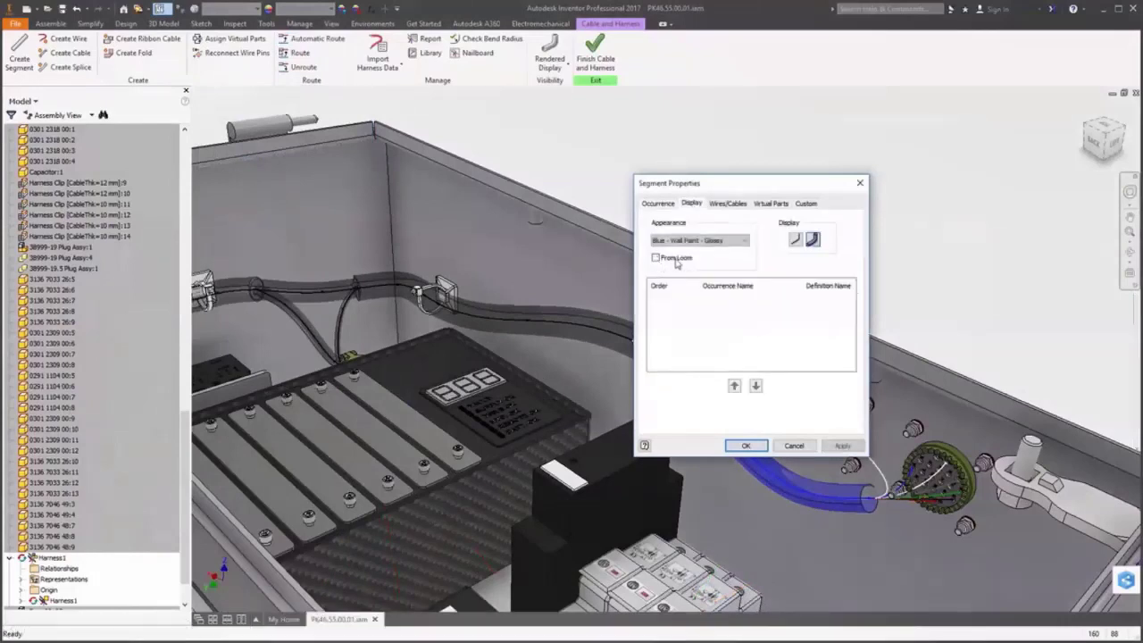
pyautogui.click(746, 243)
pyautogui.press('r')
pyautogui.scroll(-4, 706, 412)
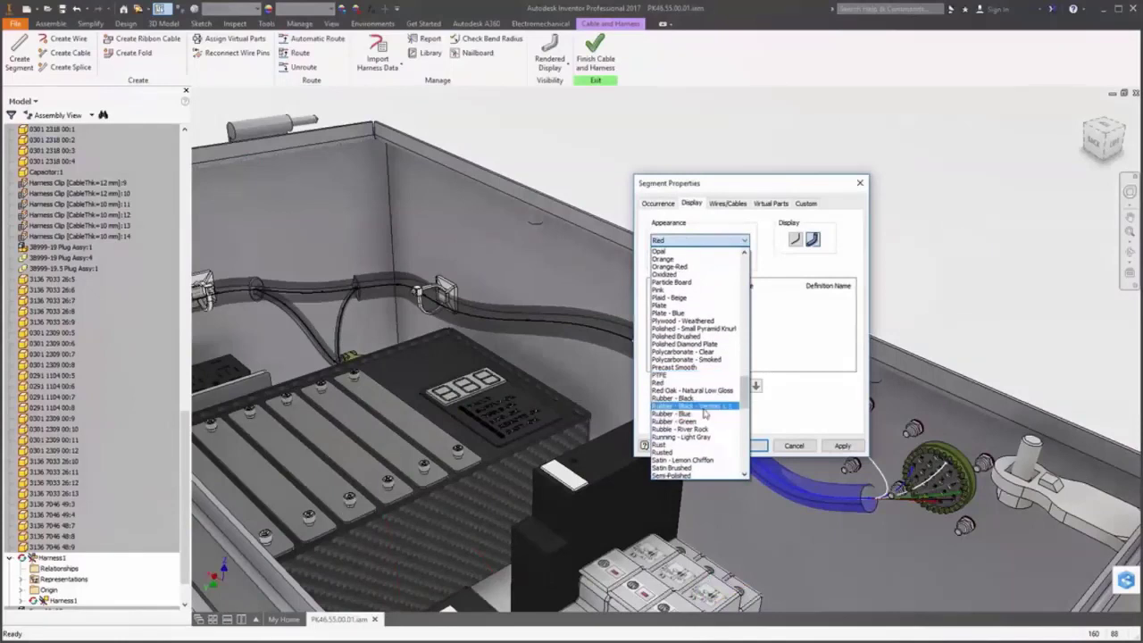
pyautogui.click(704, 407)
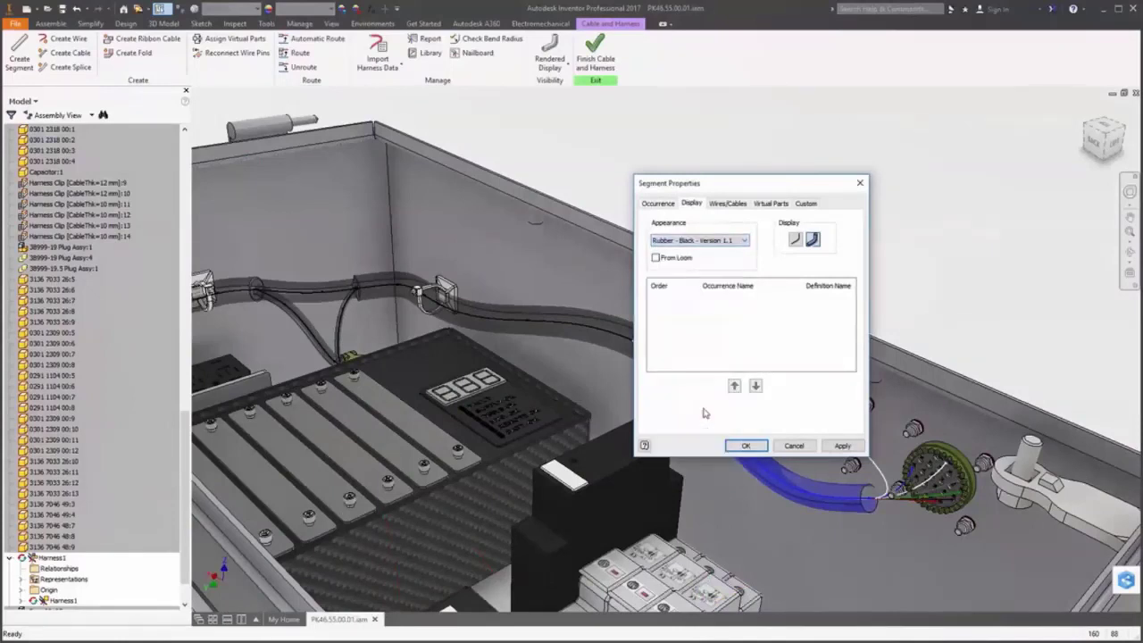
pyautogui.click(736, 444)
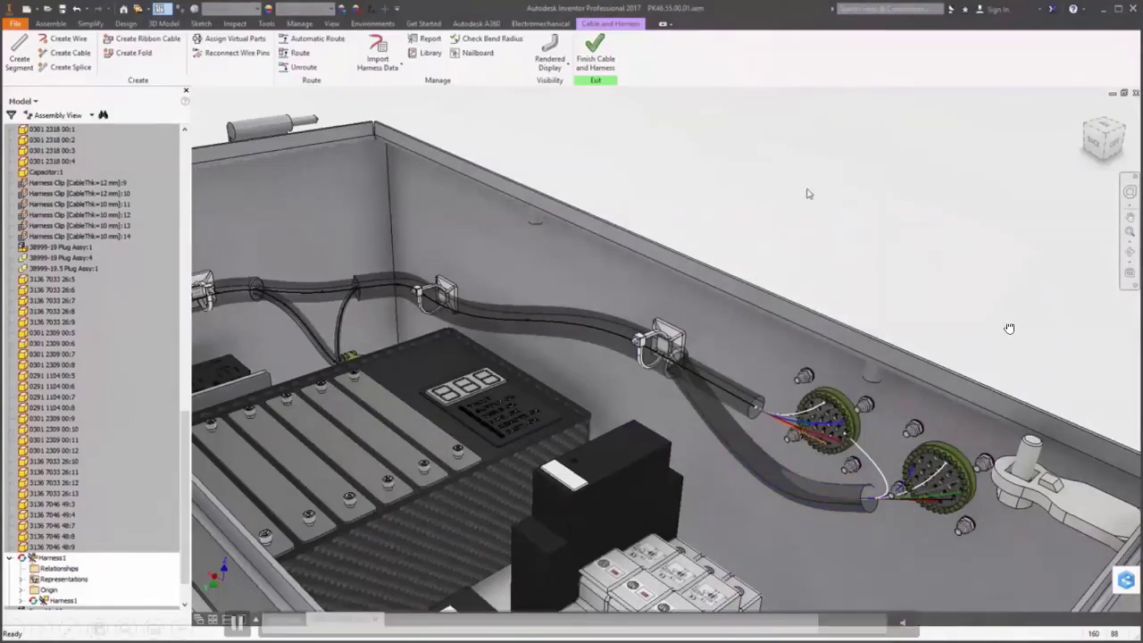
# Apply a custom harness display with the wires rendered, and finish the cable and harness edit to return to the enclosure assembly
pyautogui.click(569, 68)
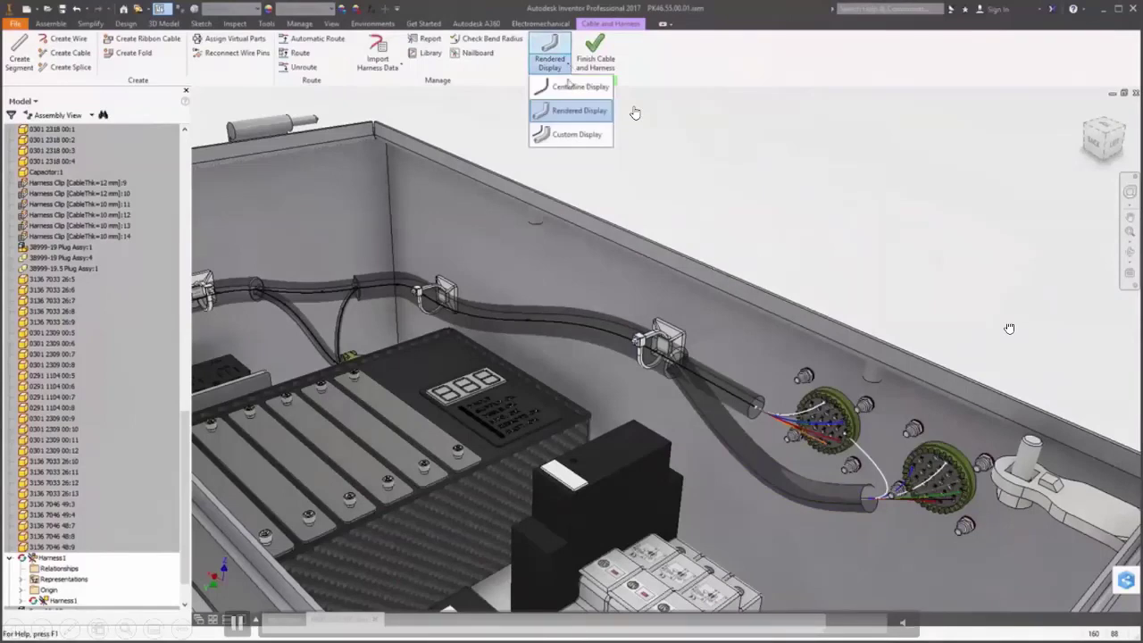
pyautogui.click(567, 134)
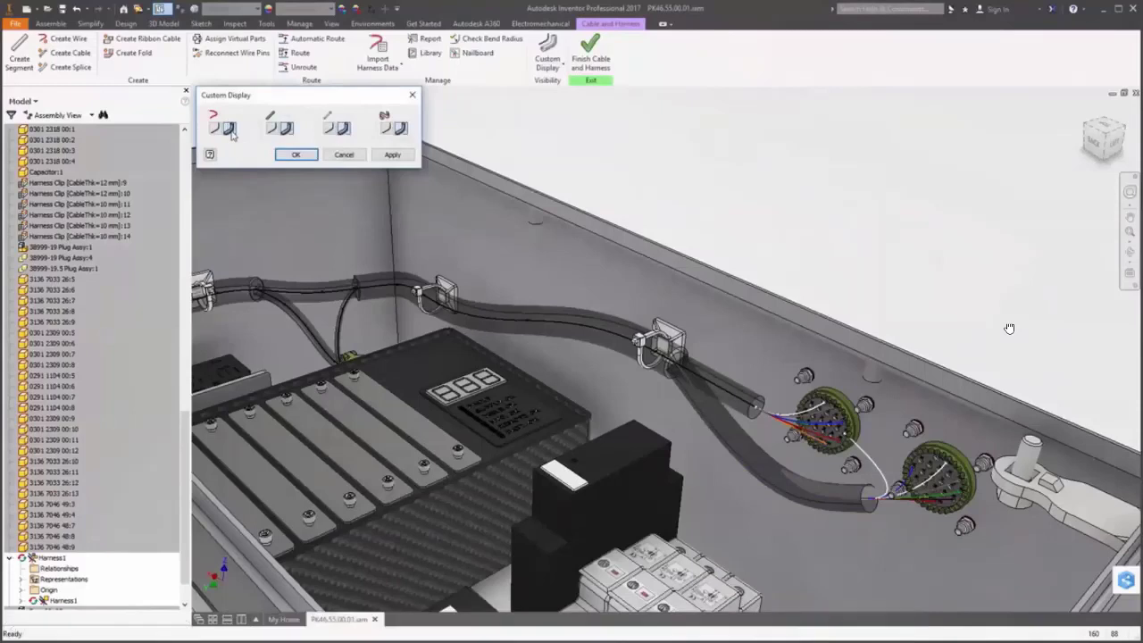
pyautogui.click(298, 157)
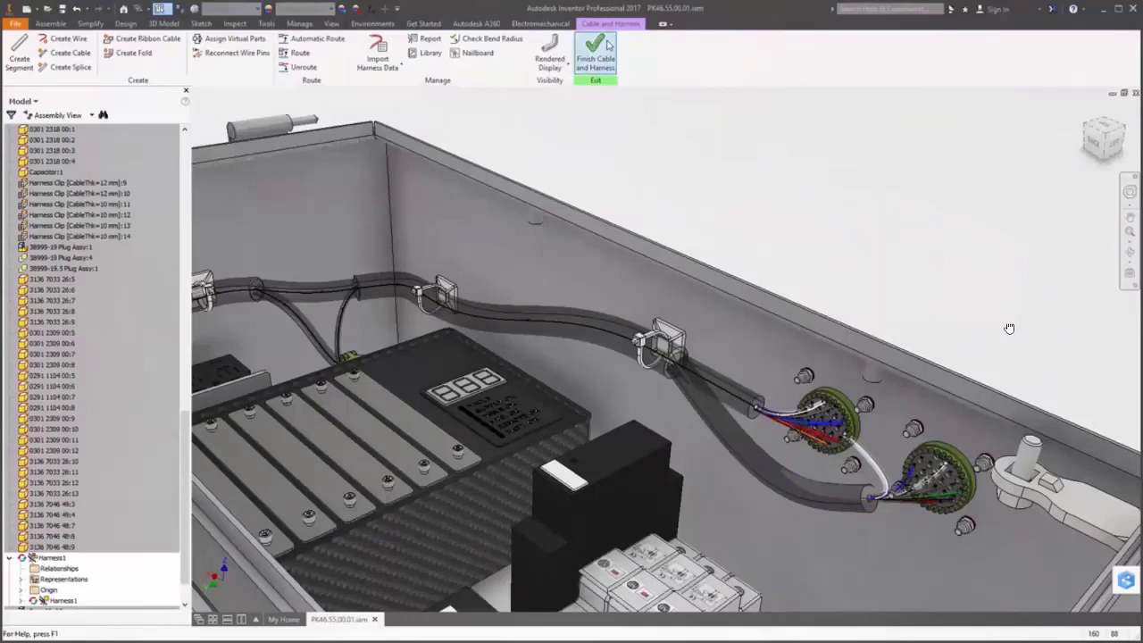
pyautogui.click(607, 45)
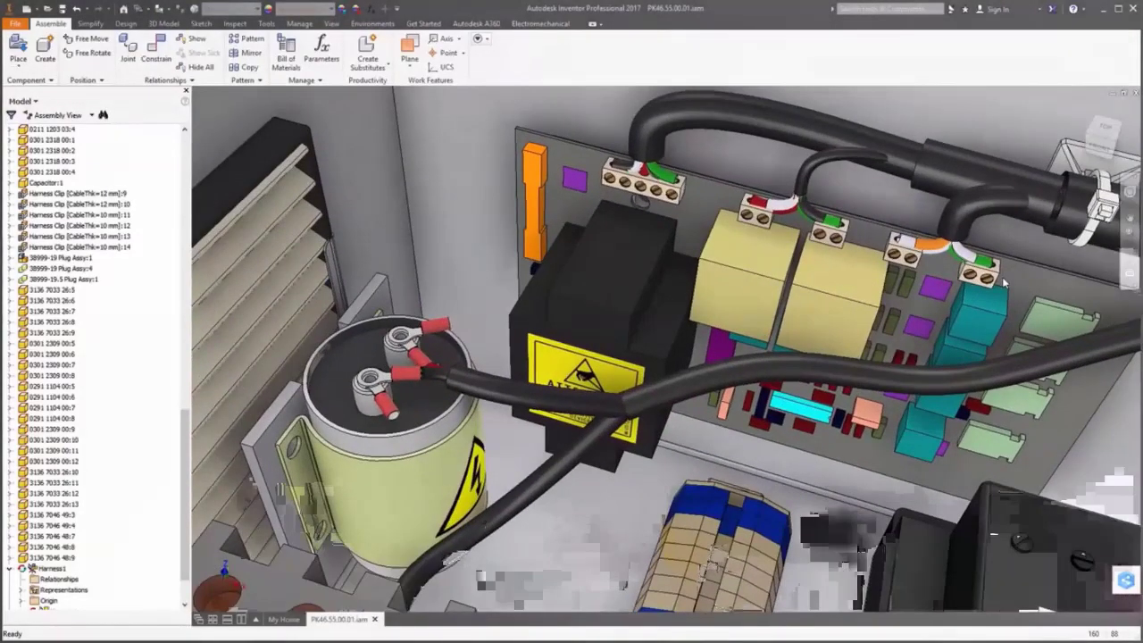
pyautogui.click(1085, 114)
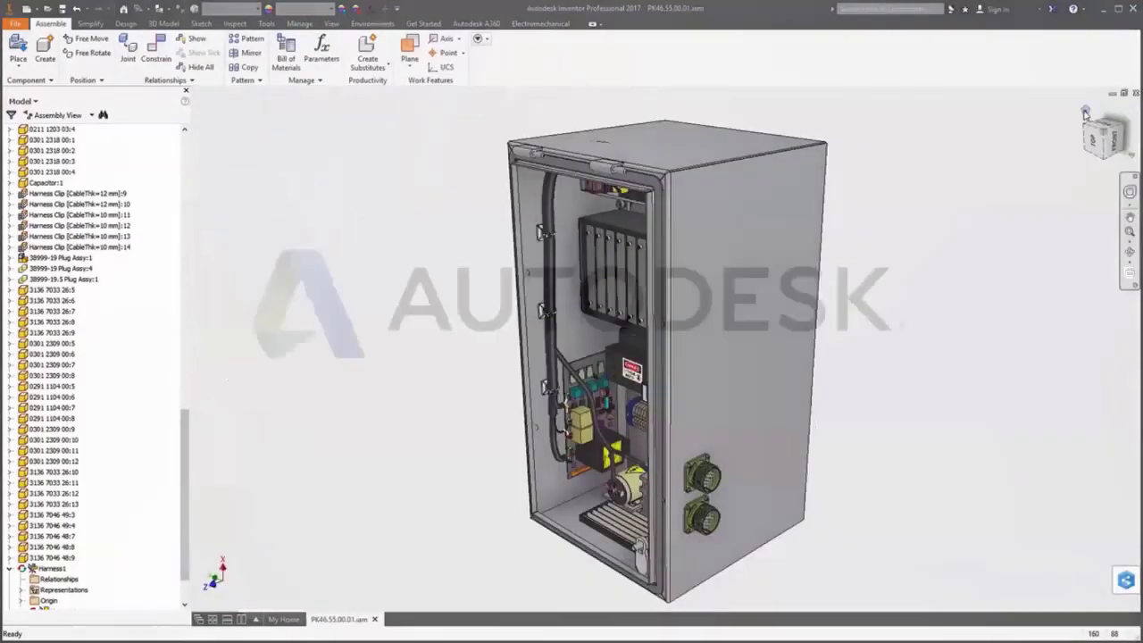